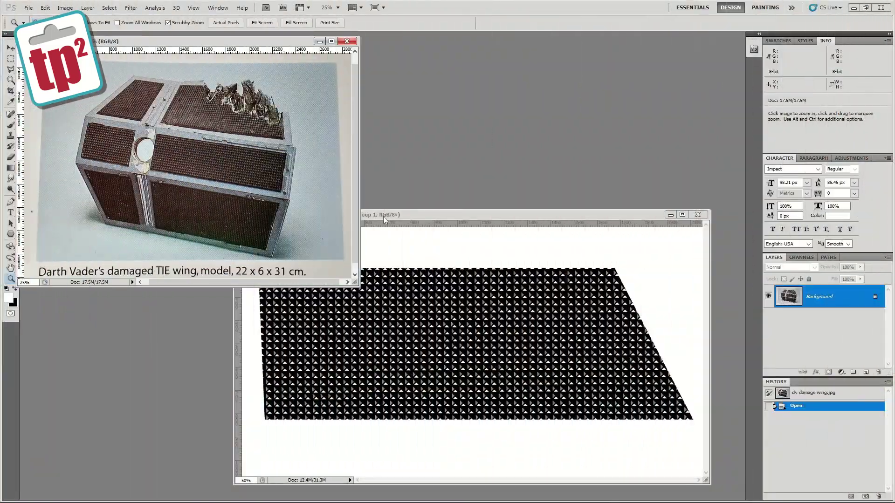
Step: Add a new empty layer above Group 1 in the wing panel document, with the TIE reference photo alongside
{"action": "left_click_drag", "start_coordinate": [387, 214], "coordinate": [398, 205]}
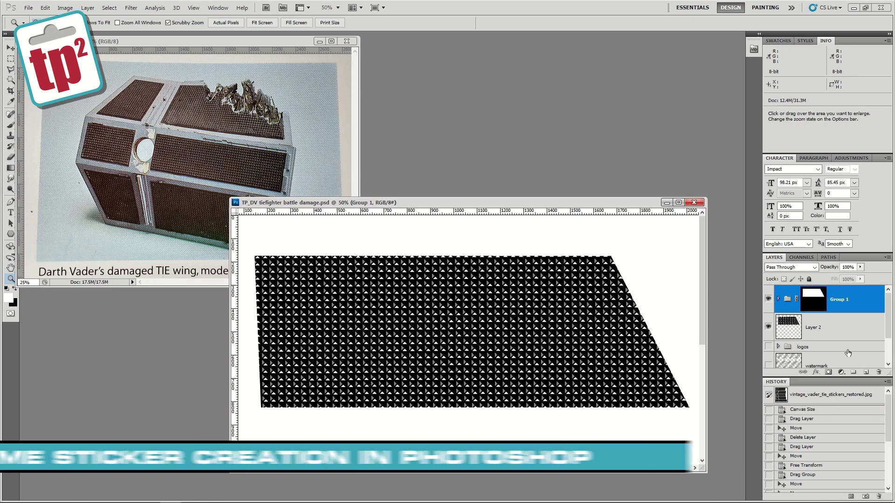
{"action": "left_click", "coordinate": [865, 373]}
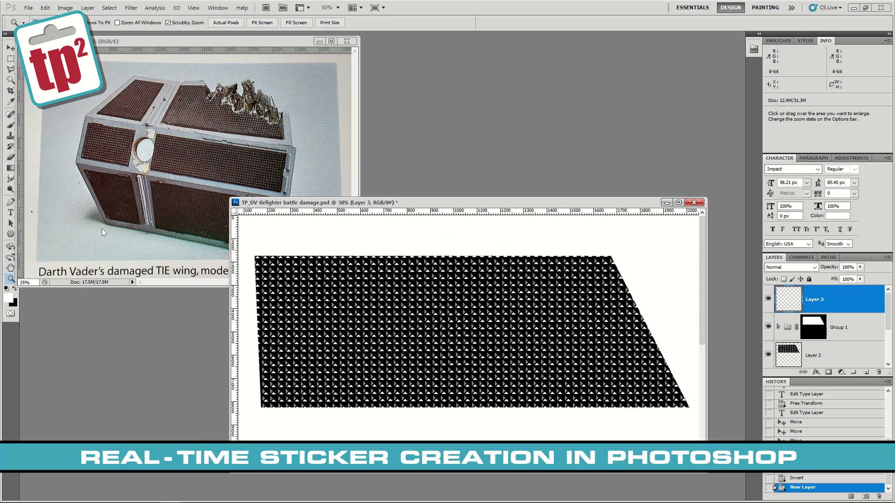
{"action": "left_click_drag", "start_coordinate": [205, 41], "coordinate": [215, 39]}
Step: Set the foreground colour to medium grey 787575
{"action": "key", "text": "l"}
{"action": "left_click", "coordinate": [8, 297]}
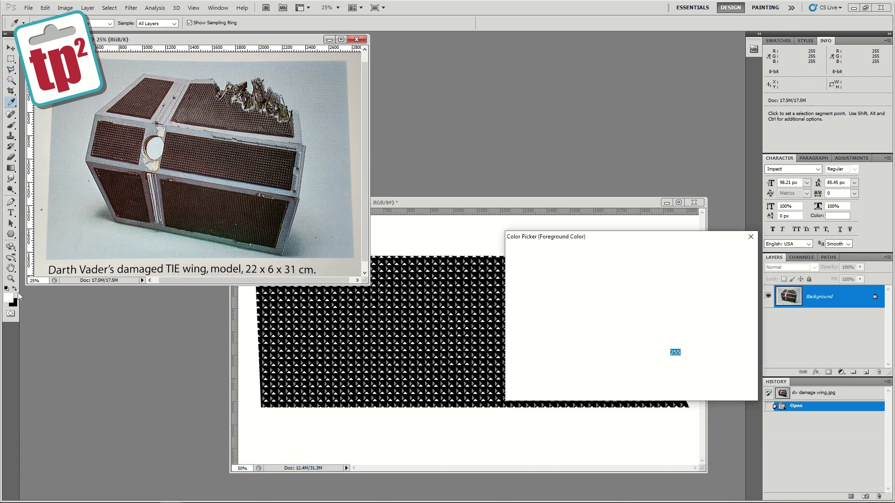
{"action": "left_click_drag", "start_coordinate": [566, 329], "coordinate": [513, 320]}
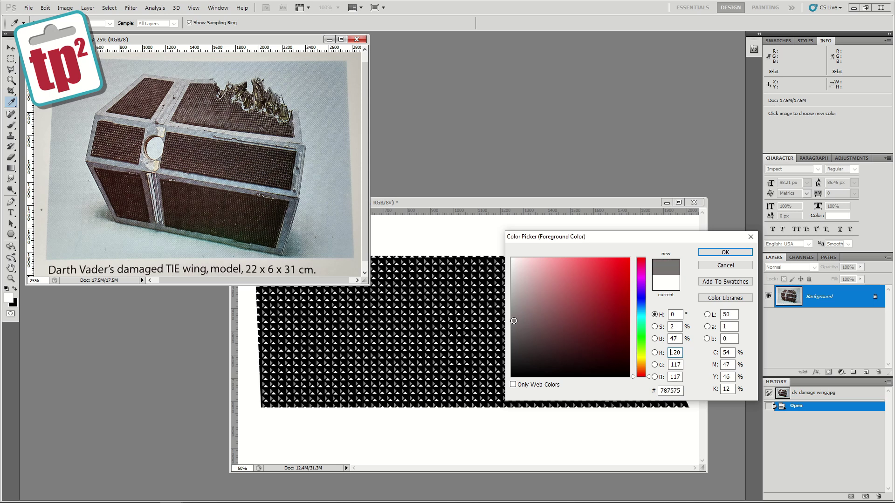
{"action": "left_click", "coordinate": [726, 253]}
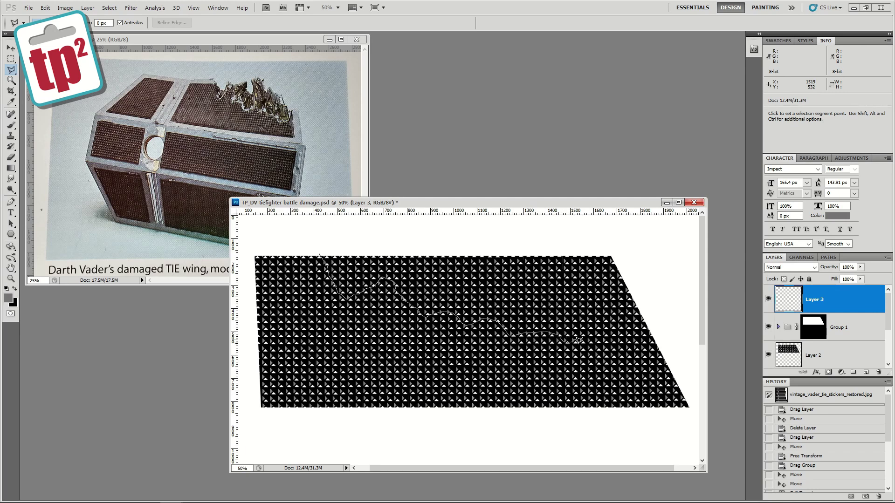
Step: Fill a jagged torn-away outline across the panel top with grey, then move Layer 3 into Group 1
{"action": "left_click", "coordinate": [599, 348]}
{"action": "left_click", "coordinate": [652, 328]}
{"action": "left_click", "coordinate": [648, 293]}
{"action": "left_click", "coordinate": [607, 239]}
{"action": "left_click", "coordinate": [346, 235]}
{"action": "left_click", "coordinate": [319, 253]}
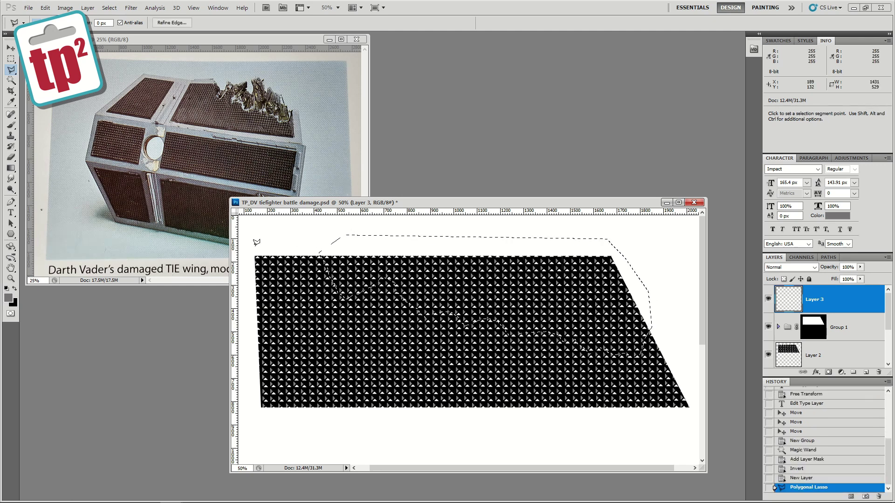
{"action": "key", "text": "alt+BackSpace"}
{"action": "key", "text": "ctrl+d"}
{"action": "left_click_drag", "start_coordinate": [821, 299], "coordinate": [818, 336]}
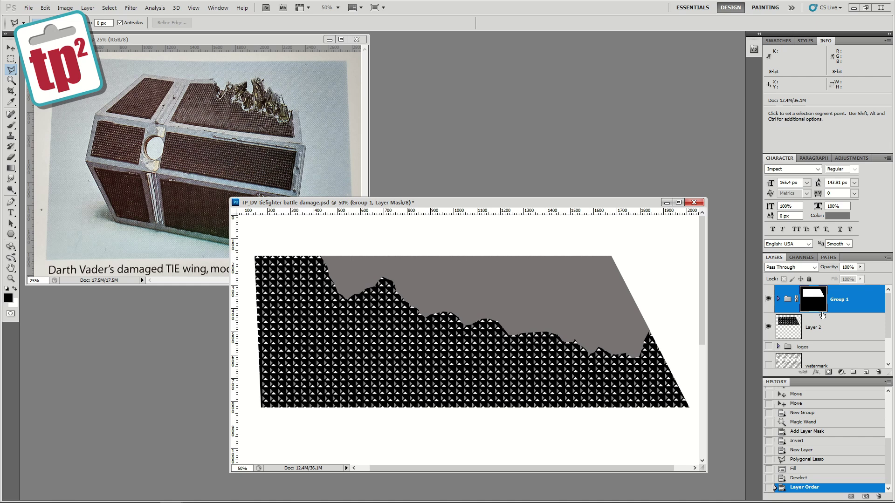
Step: Add Layer 4 above Layer 3 inside Group 1 and zoom to 100% on the tear
{"action": "left_click", "coordinate": [778, 299]}
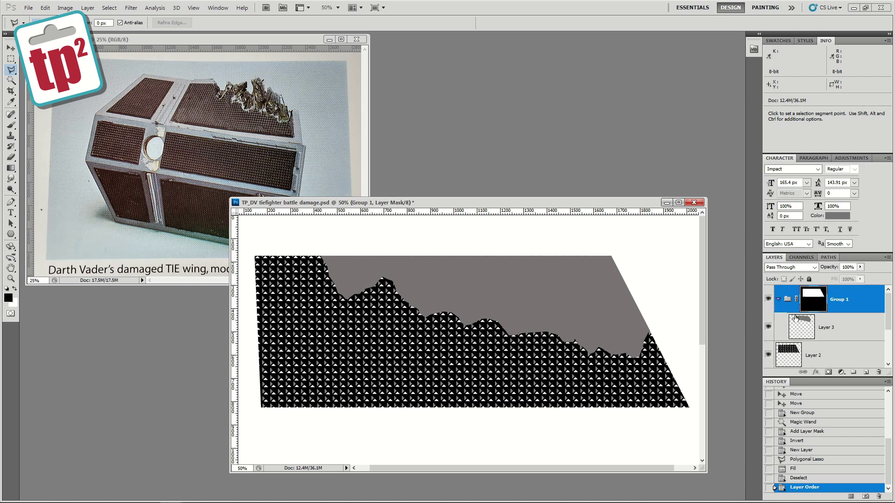
{"action": "left_click", "coordinate": [828, 329]}
{"action": "left_click", "coordinate": [866, 372]}
{"action": "left_click", "coordinate": [10, 278]}
{"action": "left_click", "coordinate": [382, 275]}
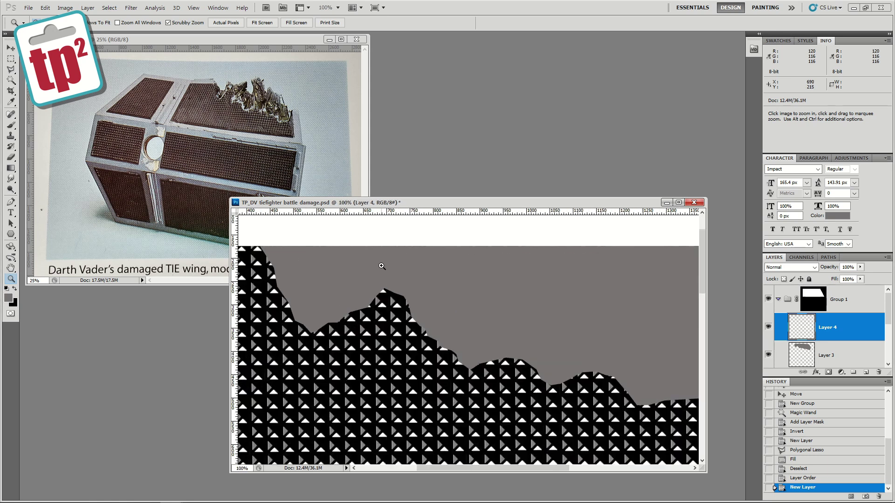
Step: Trace a Polygonal Lasso outline inset just above the jagged tear edge
{"action": "left_click", "coordinate": [10, 70]}
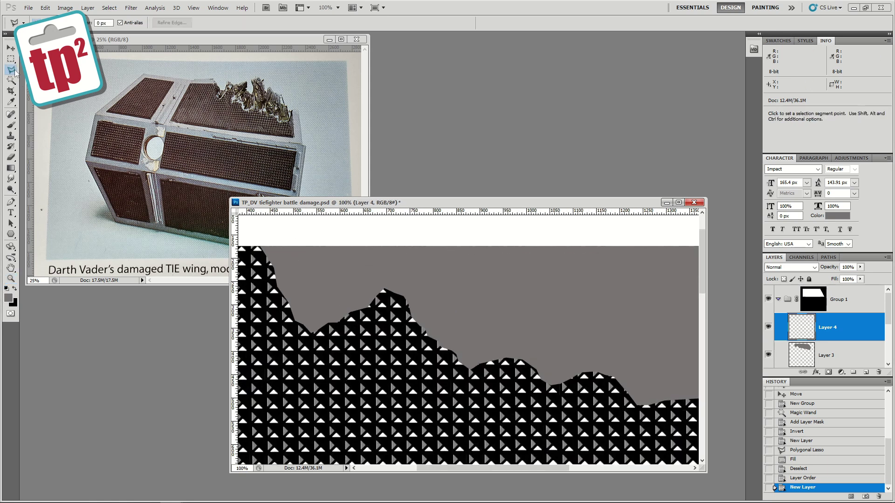
{"action": "left_click", "coordinate": [277, 242]}
{"action": "left_click", "coordinate": [291, 267]}
{"action": "mouse_move", "coordinate": [541, 345]}
{"action": "left_mouse_down"}
{"action": "mouse_move", "coordinate": [556, 362]}
{"action": "mouse_move", "coordinate": [594, 359]}
{"action": "left_mouse_up"}
{"action": "left_click_drag", "start_coordinate": [645, 354], "coordinate": [419, 320]}
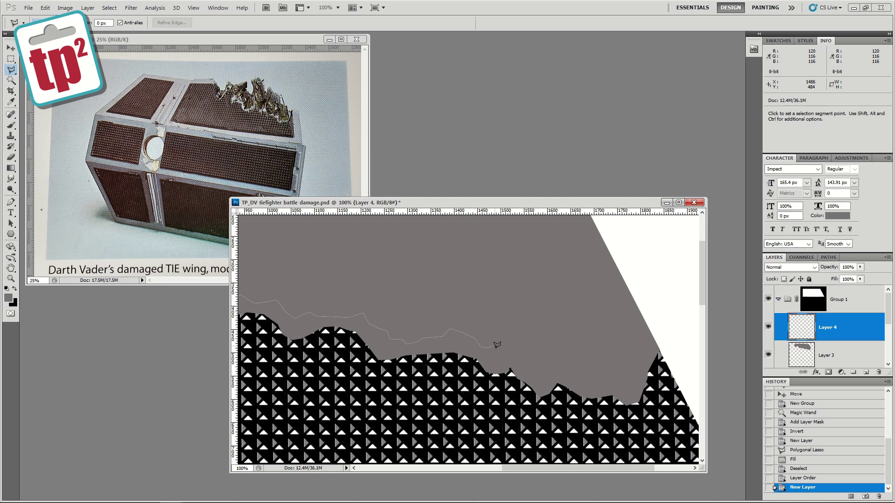
{"action": "left_click", "coordinate": [537, 371]}
{"action": "left_click", "coordinate": [625, 366]}
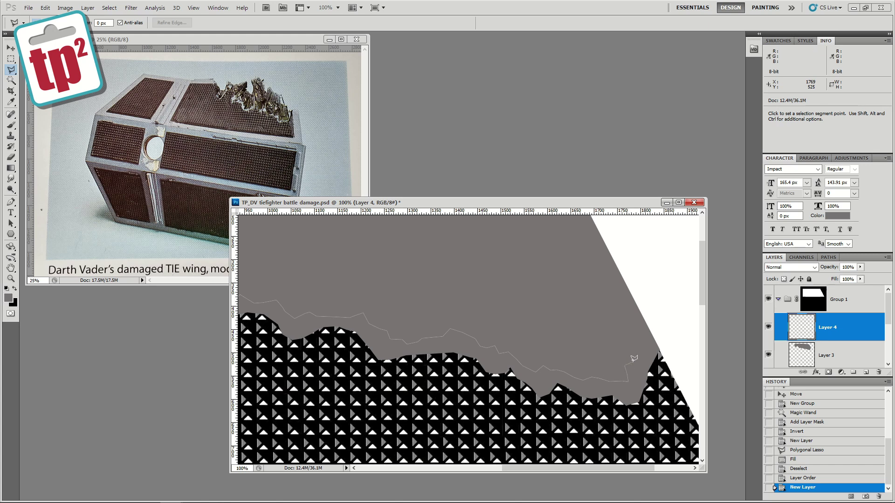
{"action": "left_click", "coordinate": [659, 326]}
{"action": "left_click", "coordinate": [586, 255]}
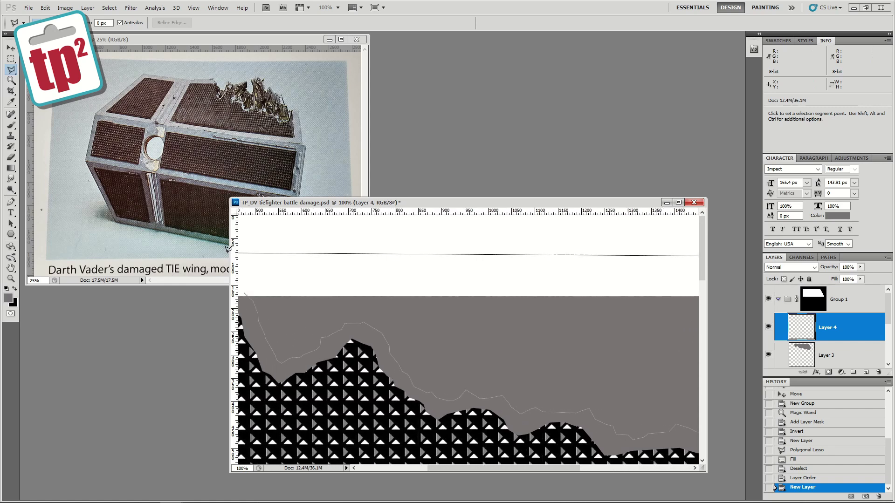
{"action": "left_click", "coordinate": [288, 276]}
{"action": "left_click", "coordinate": [293, 295]}
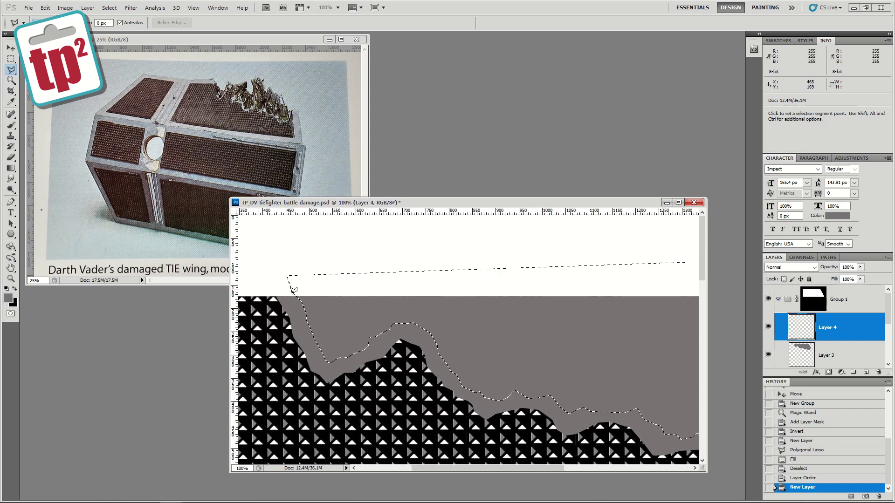
Step: Fill the selection with dark brown, deselect, and zoom back out
{"action": "left_click", "coordinate": [8, 298]}
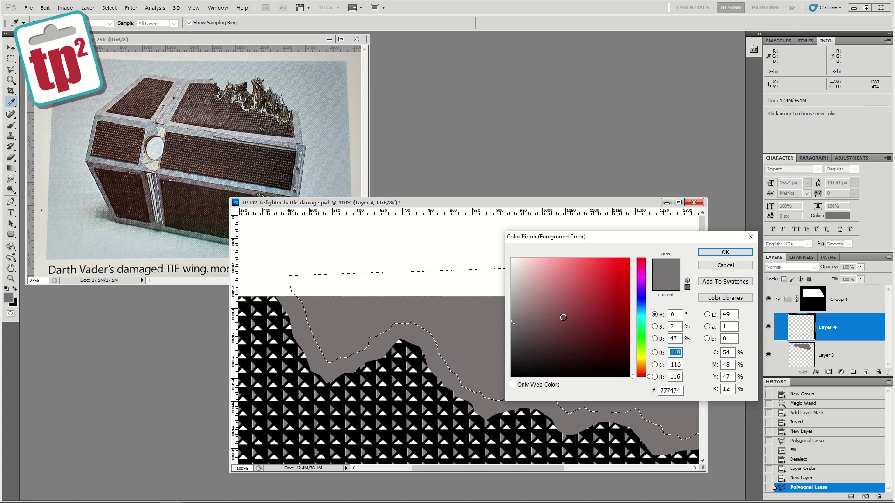
{"action": "left_click_drag", "start_coordinate": [545, 342], "coordinate": [525, 345]}
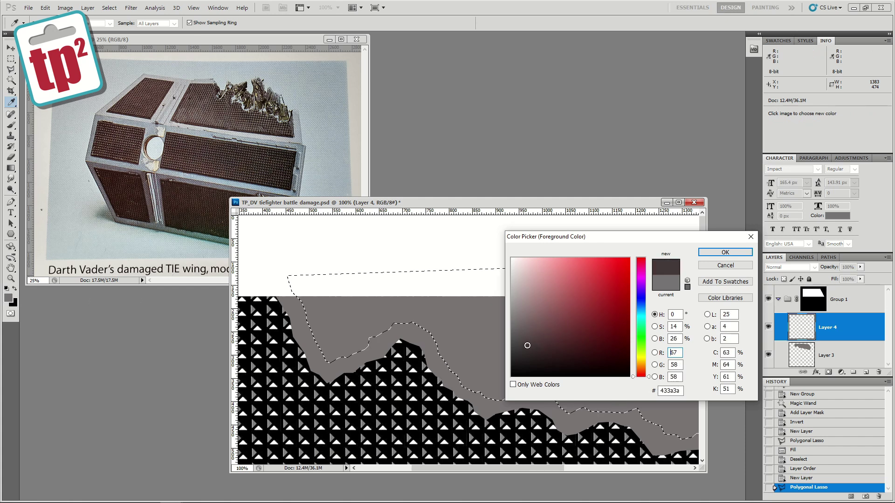
{"action": "left_click_drag", "start_coordinate": [641, 377], "coordinate": [641, 371]}
{"action": "left_click", "coordinate": [533, 345]}
{"action": "left_click", "coordinate": [725, 252]}
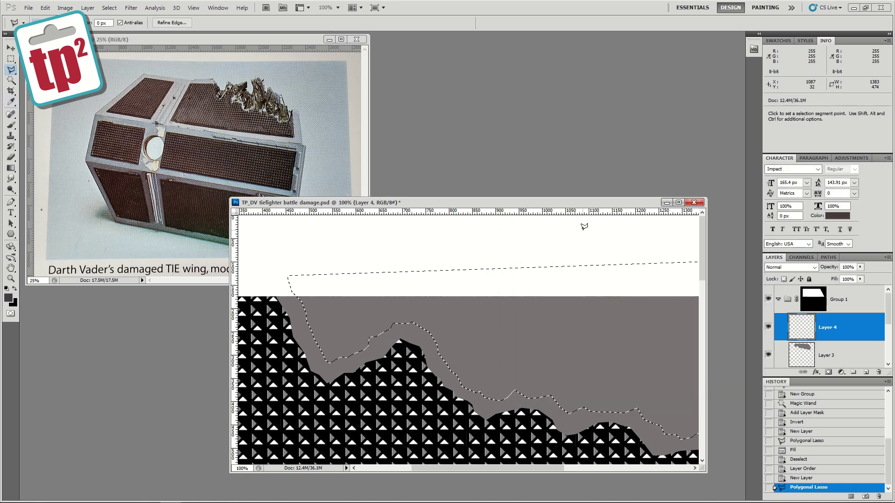
{"action": "key", "text": "alt+BackSpace"}
{"action": "key", "text": "ctrl+d"}
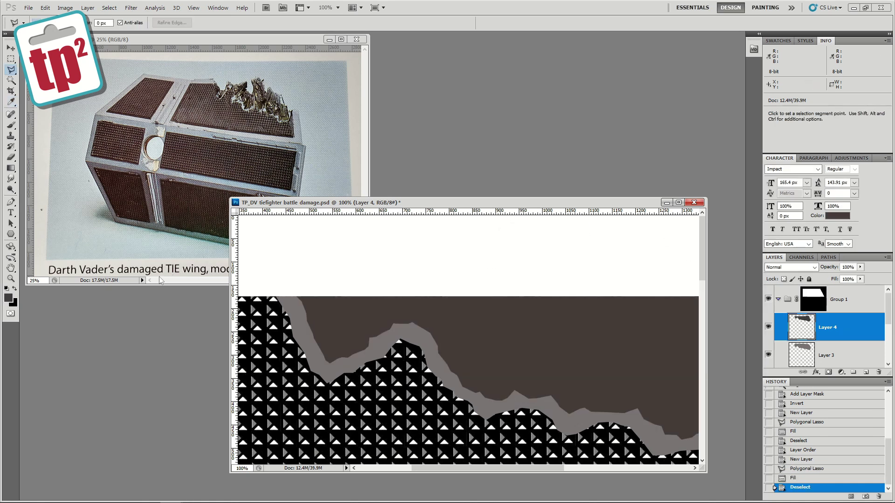
{"action": "left_click", "coordinate": [10, 279]}
{"action": "left_click", "coordinate": [559, 313], "text": "alt"}
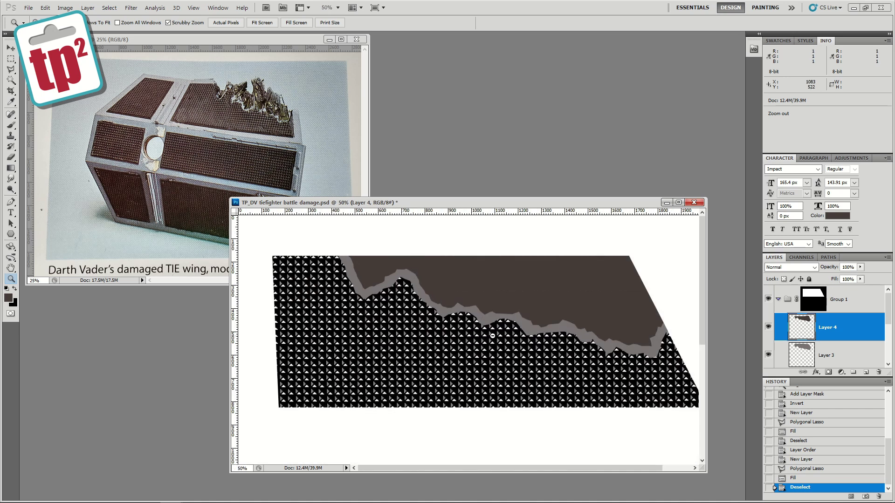
Step: Select the dark brown torn area and make a new group masked to it, with the mask inverted
{"action": "left_click", "coordinate": [502, 286]}
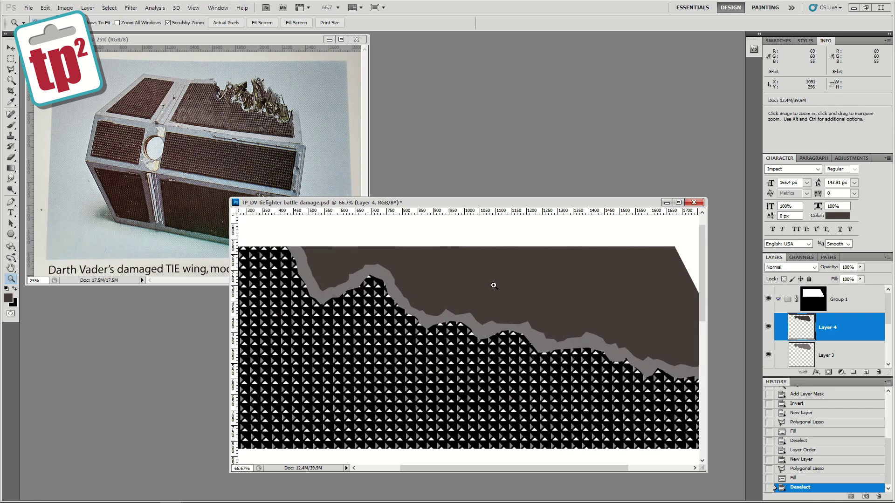
{"action": "left_click_drag", "start_coordinate": [505, 294], "coordinate": [559, 335]}
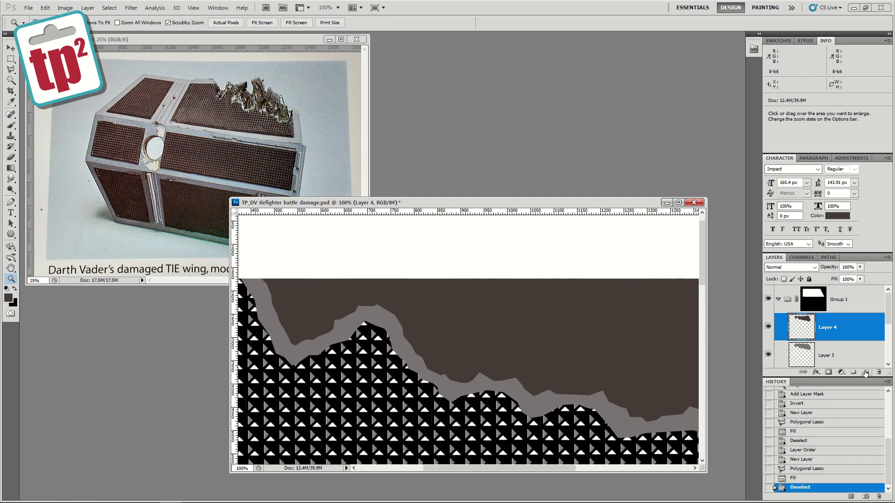
{"action": "key", "text": "w"}
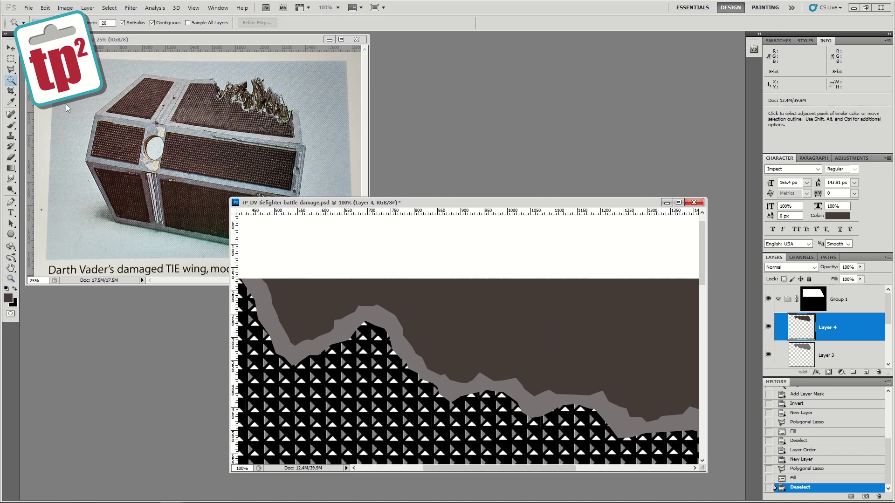
{"action": "left_click", "coordinate": [348, 263]}
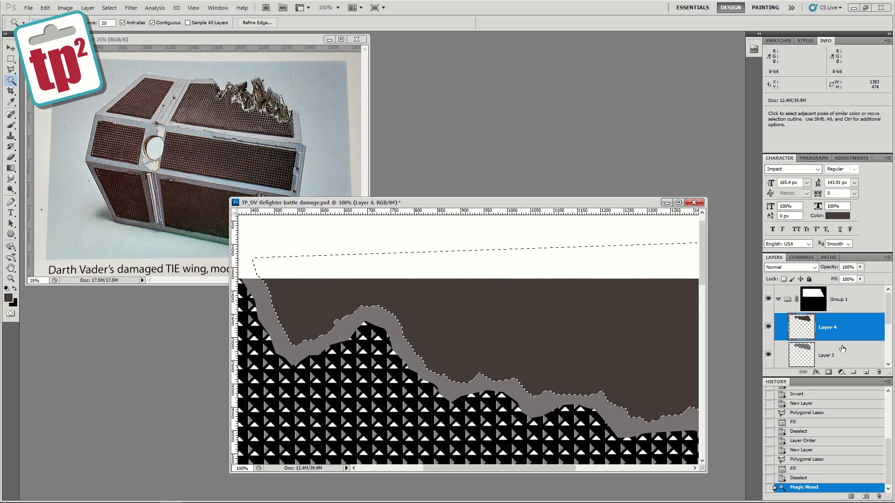
{"action": "left_click", "coordinate": [851, 373]}
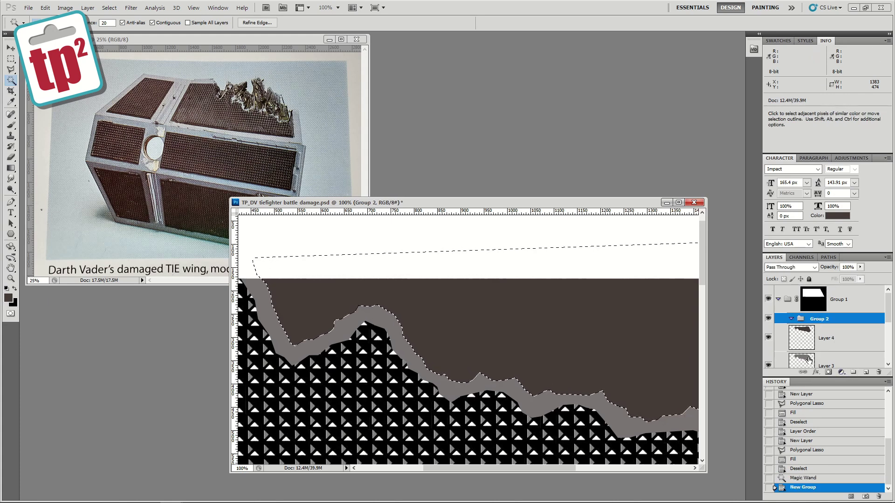
{"action": "left_click", "coordinate": [828, 373]}
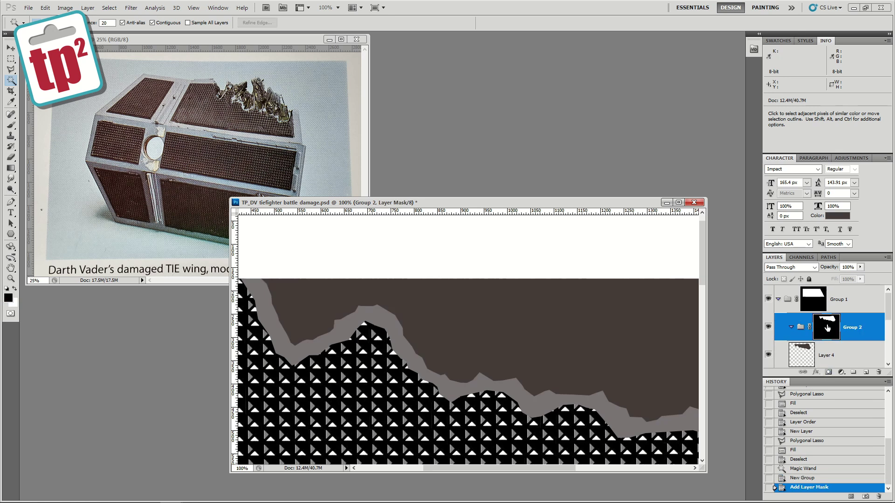
{"action": "key", "text": "ctrl+i"}
Step: Name the groups 'damage detail' and 'main damage', then add Layer 5 inside damage detail
{"action": "double_click", "coordinate": [852, 328]}
{"action": "type", "text": "damag"}
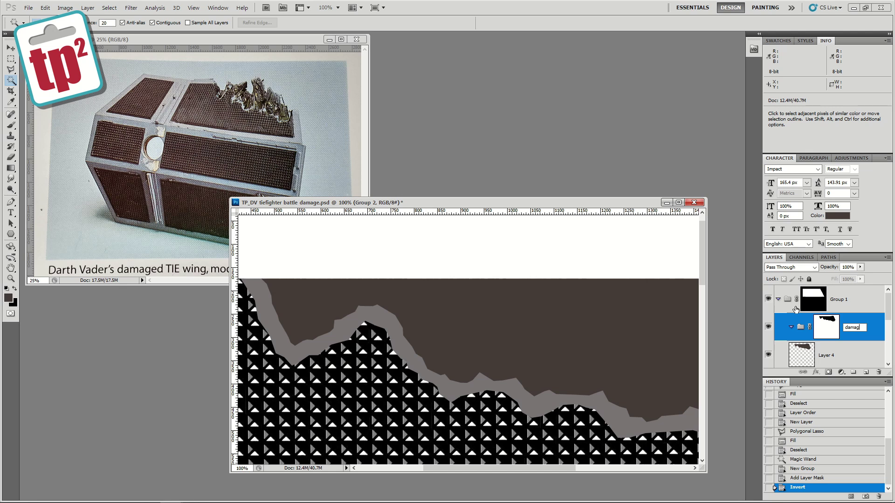
{"action": "type", "text": "e detail"}
{"action": "key", "text": "Return"}
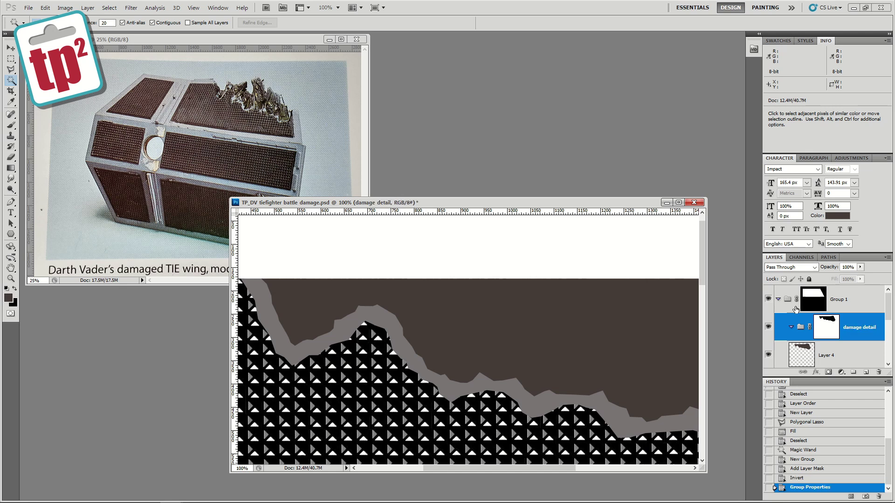
{"action": "double_click", "coordinate": [837, 299]}
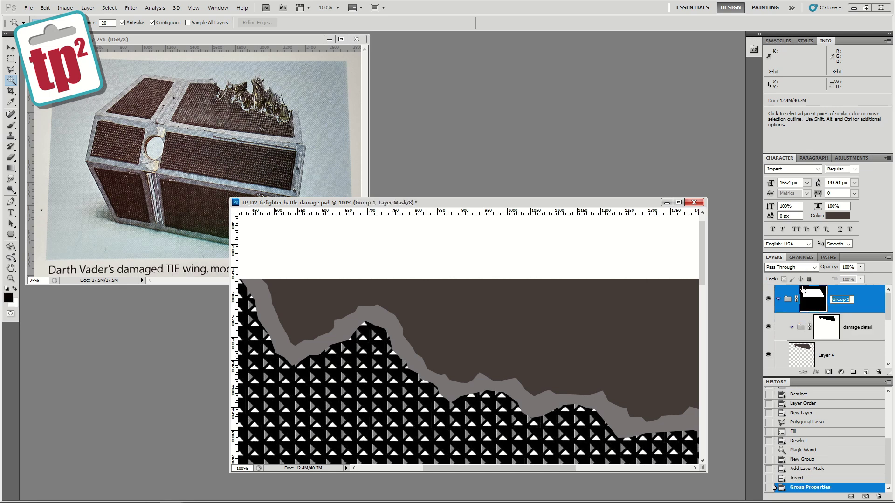
{"action": "type", "text": "maindamage"}
{"action": "key", "text": "Return"}
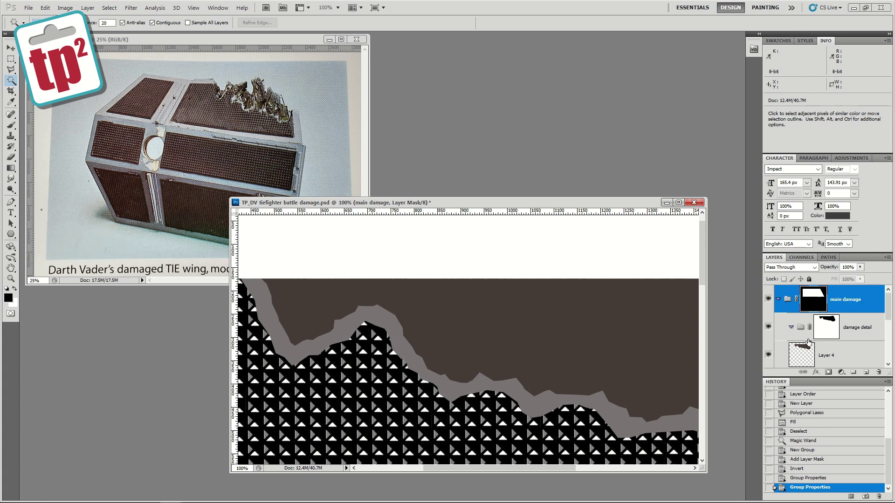
{"action": "left_click", "coordinate": [854, 331]}
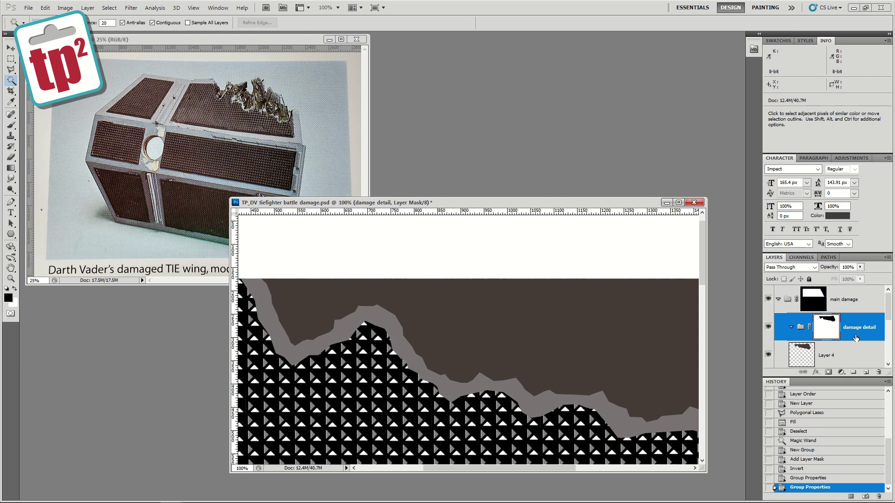
{"action": "left_click", "coordinate": [866, 372]}
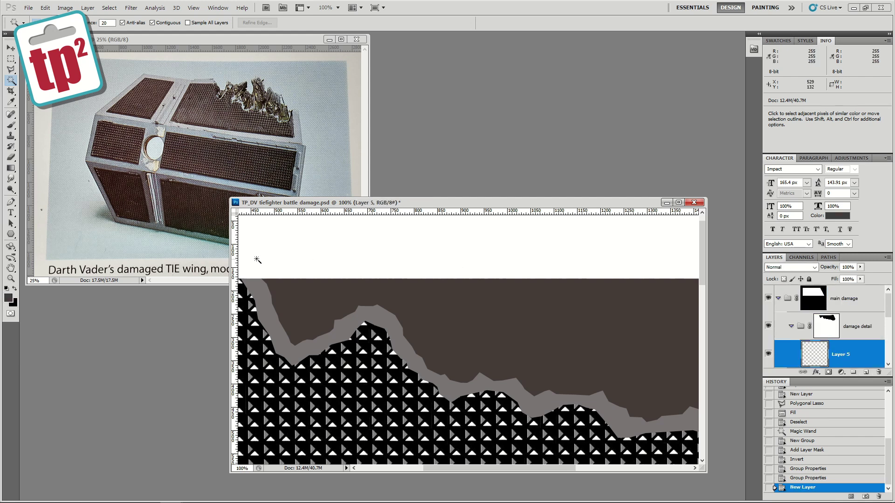
Step: Fill a thin vertical sliver down to the torn edge with a lighter brownish grey
{"action": "left_click", "coordinate": [7, 298]}
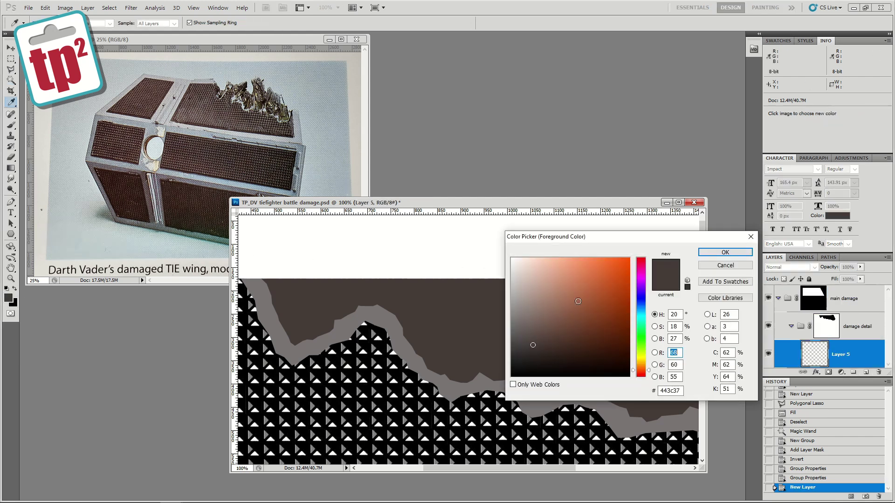
{"action": "left_click_drag", "start_coordinate": [531, 334], "coordinate": [526, 331]}
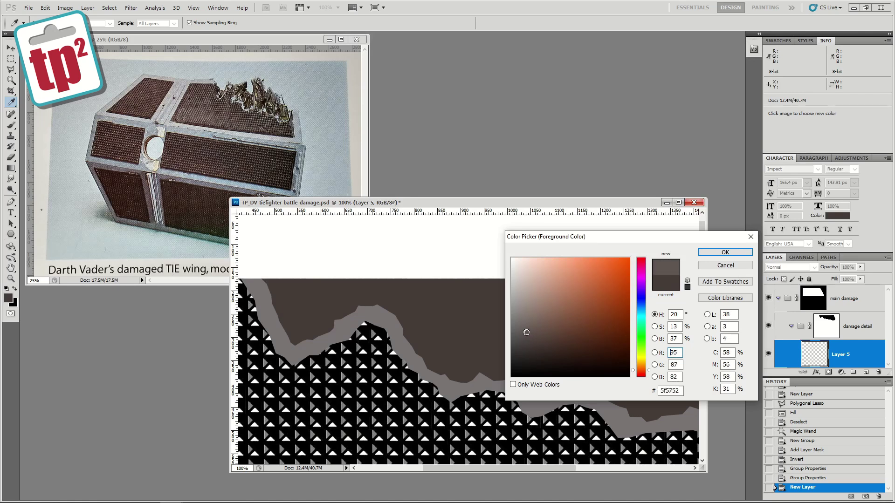
{"action": "left_click", "coordinate": [727, 253]}
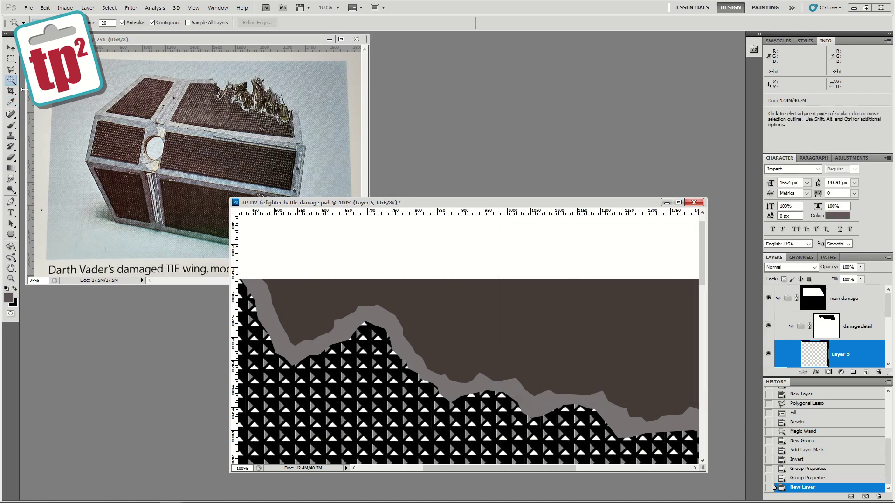
{"action": "left_click", "coordinate": [10, 69]}
{"action": "left_click", "coordinate": [285, 333]}
{"action": "left_click", "coordinate": [281, 269]}
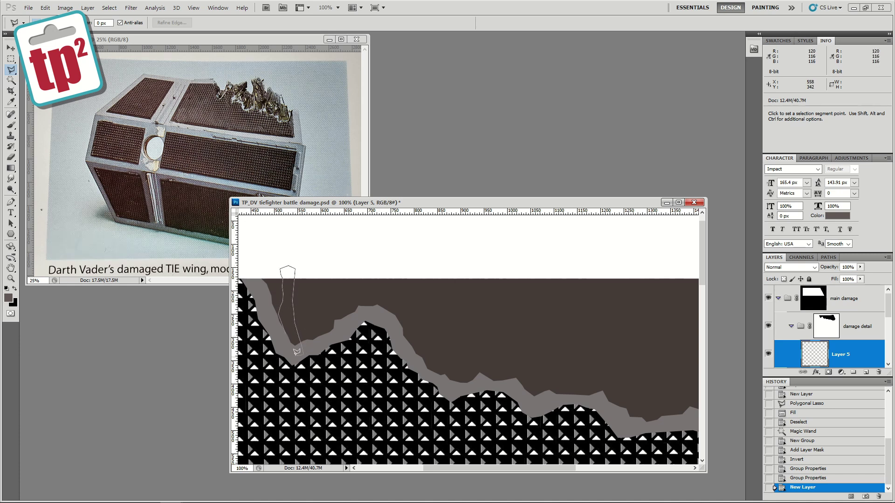
{"action": "double_click", "coordinate": [285, 331]}
{"action": "key", "text": "alt+BackSpace"}
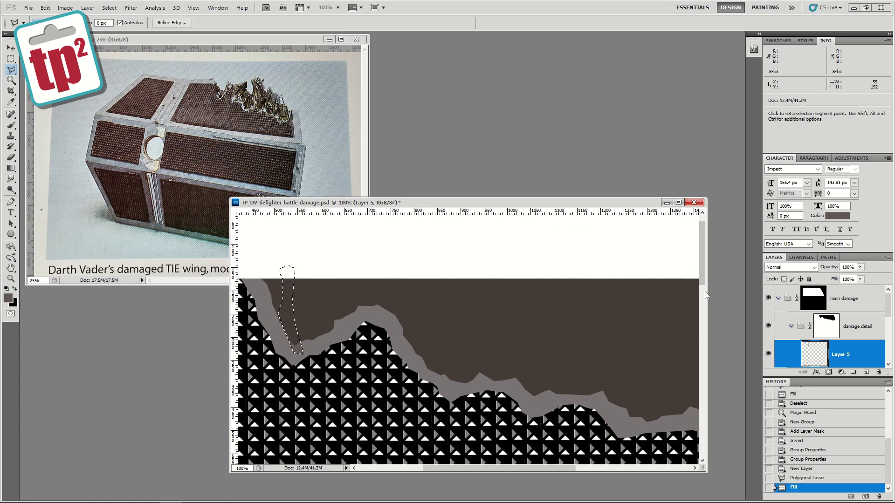
Step: Refill the sliver with a darker brown-grey and deselect it
{"action": "left_click", "coordinate": [9, 299]}
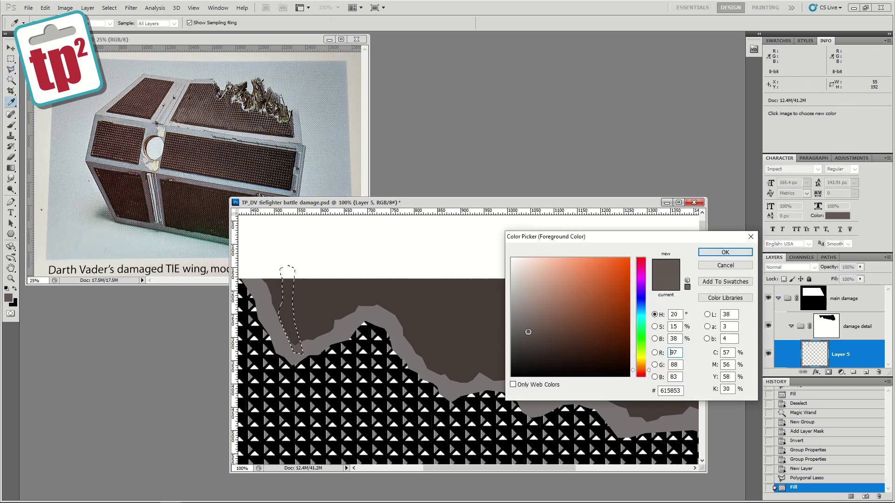
{"action": "left_click_drag", "start_coordinate": [530, 327], "coordinate": [533, 339]}
{"action": "key", "text": "Return"}
{"action": "key", "text": "alt+BackSpace"}
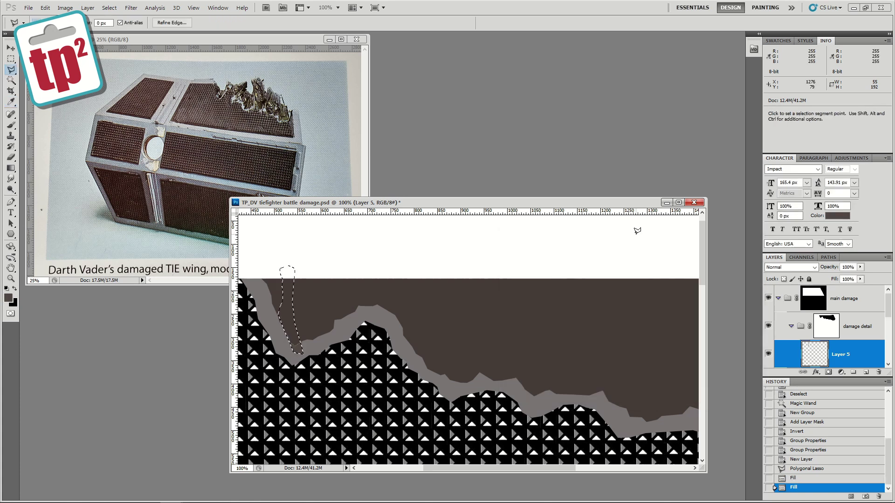
{"action": "key", "text": "ctrl+d"}
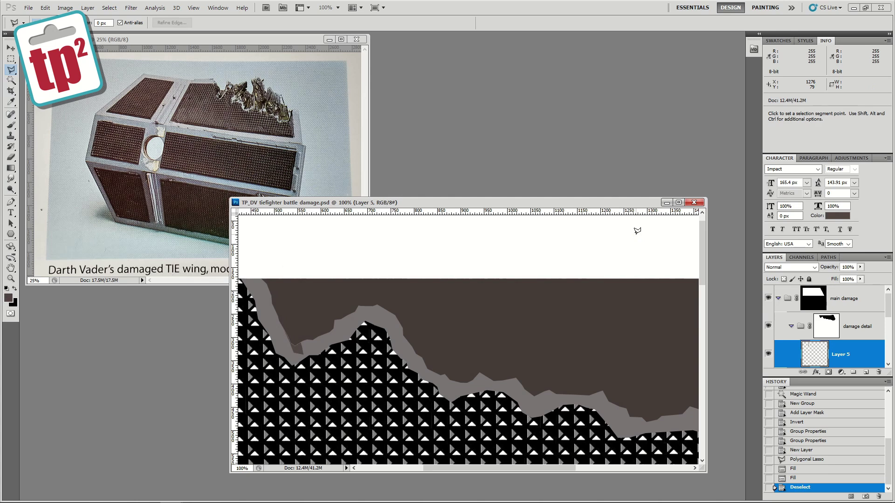
Step: Invert the damage detail group's mask so the streaks become visible
{"action": "left_click", "coordinate": [769, 327]}
{"action": "left_click", "coordinate": [825, 330], "text": "alt"}
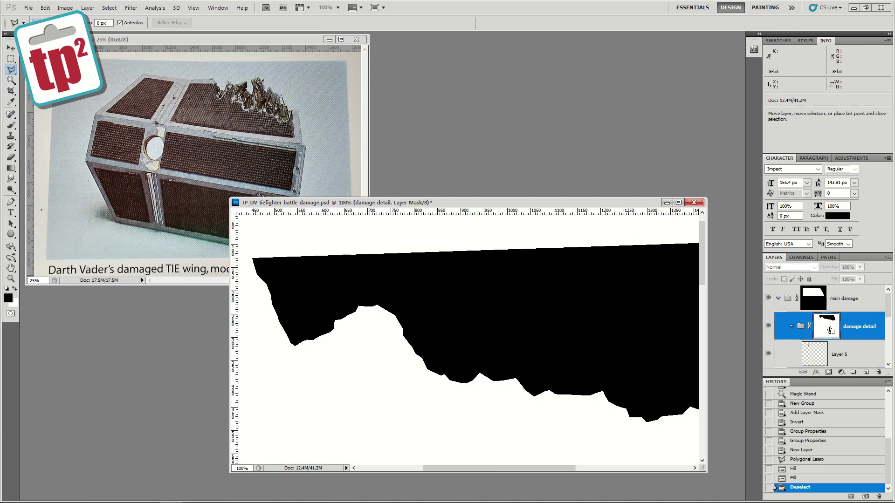
{"action": "key", "text": "ctrl+i"}
{"action": "left_click", "coordinate": [799, 330]}
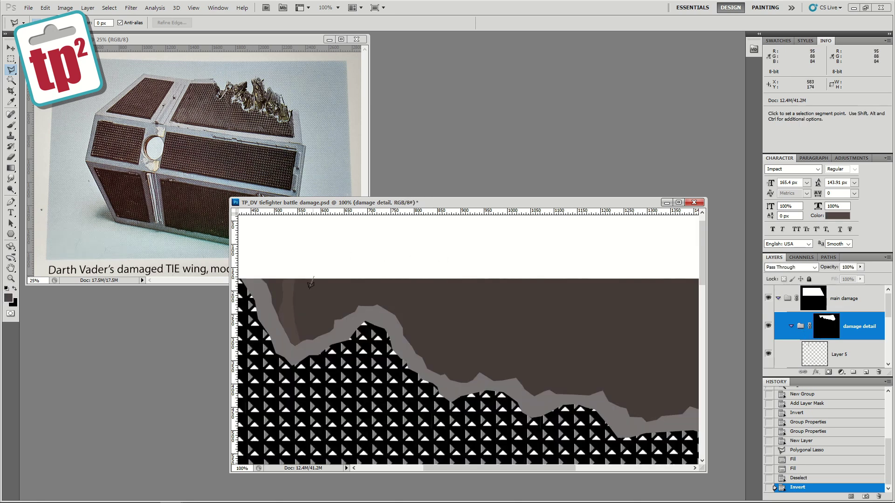
Step: Fill a second sliver down to the torn edge on Layer 5
{"action": "left_click_drag", "start_coordinate": [309, 322], "coordinate": [310, 342]}
{"action": "left_click", "coordinate": [332, 334]}
{"action": "left_click", "coordinate": [315, 276]}
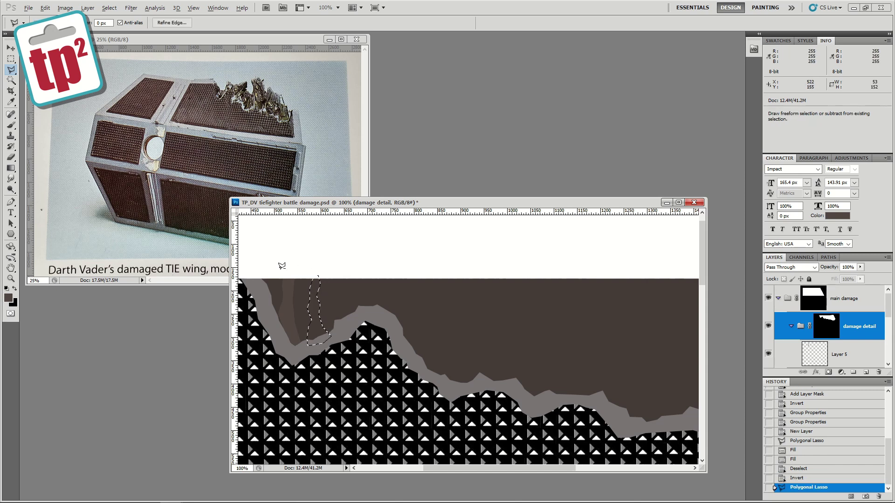
{"action": "key", "text": "alt+BackSpace"}
{"action": "key", "text": "Return"}
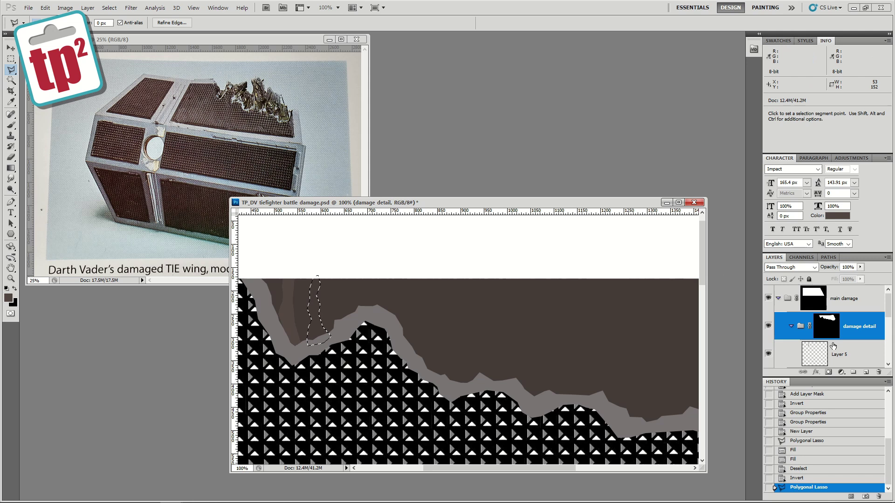
{"action": "left_click", "coordinate": [835, 355]}
{"action": "key", "text": "alt+BackSpace"}
{"action": "key", "text": "ctrl+d"}
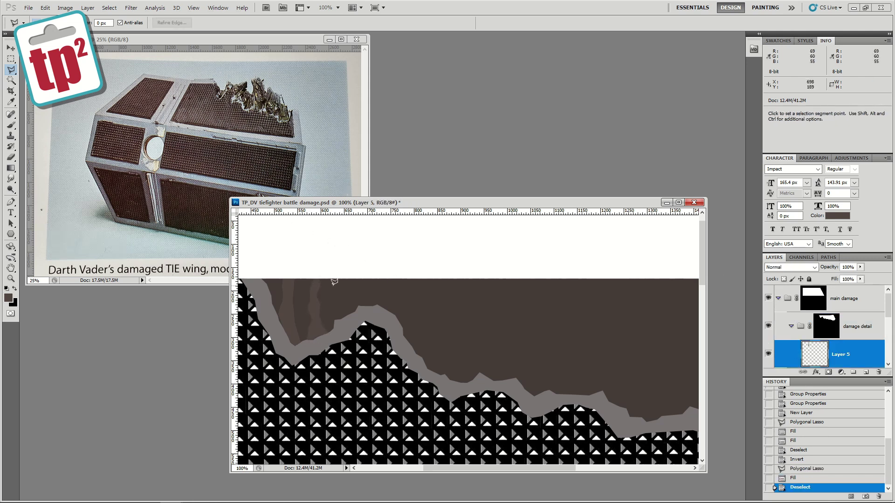
Step: Zoom out to 66.7% and fill another vertical streak across the torn area
{"action": "left_click", "coordinate": [11, 279]}
{"action": "left_click", "coordinate": [447, 289], "text": "alt"}
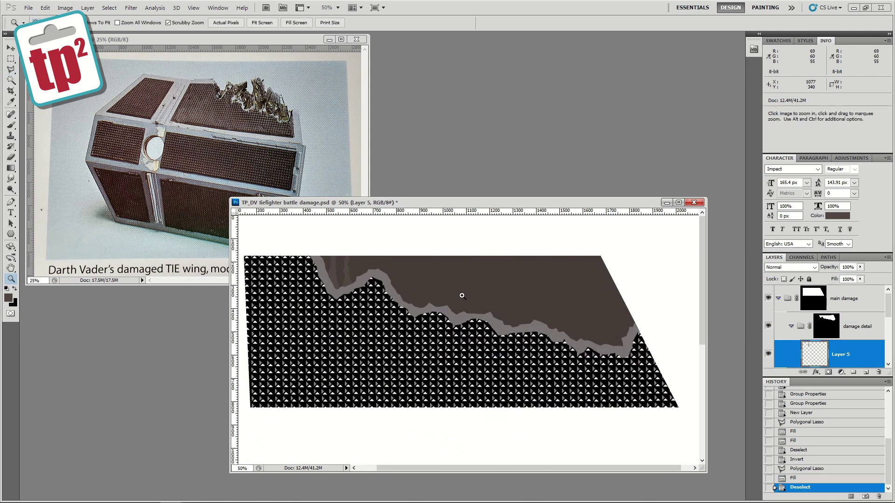
{"action": "left_click", "coordinate": [11, 69]}
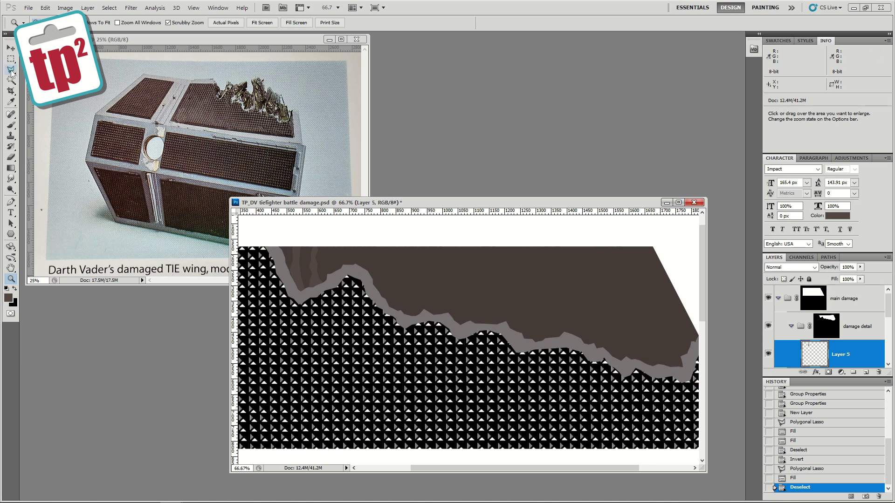
{"action": "left_click", "coordinate": [331, 273]}
{"action": "left_click", "coordinate": [330, 243]}
{"action": "left_click", "coordinate": [334, 239]}
{"action": "left_click", "coordinate": [340, 276]}
{"action": "key", "text": "alt+BackSpace"}
Step: Add a dark sliver and a lighter brown streak further right
{"action": "left_click", "coordinate": [358, 244]}
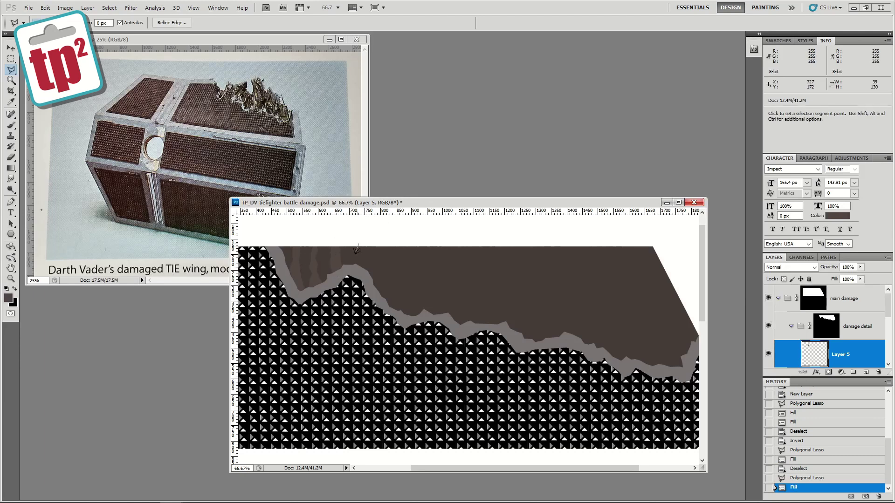
{"action": "left_click", "coordinate": [374, 291]}
{"action": "left_click", "coordinate": [364, 243]}
{"action": "left_click", "coordinate": [358, 244]}
{"action": "key", "text": "alt+BackSpace"}
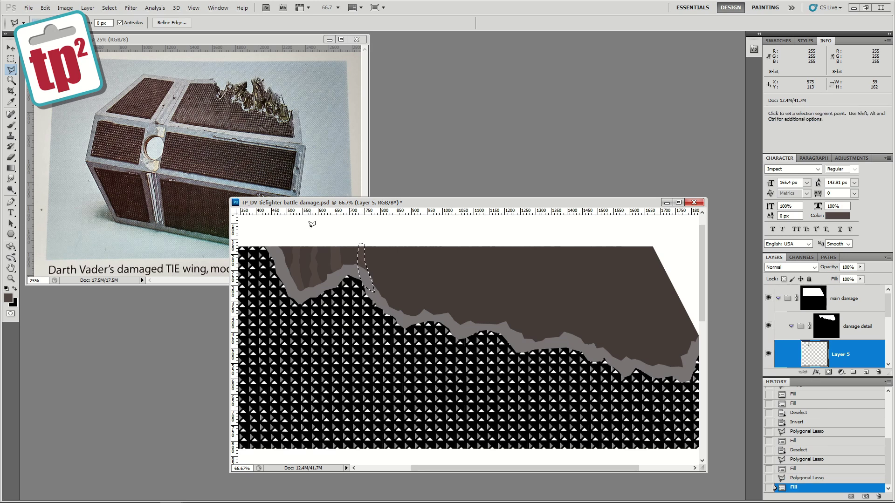
{"action": "left_click", "coordinate": [560, 244]}
{"action": "left_click", "coordinate": [561, 270]}
{"action": "left_click", "coordinate": [558, 351]}
{"action": "left_click", "coordinate": [565, 332]}
{"action": "left_click", "coordinate": [560, 242]}
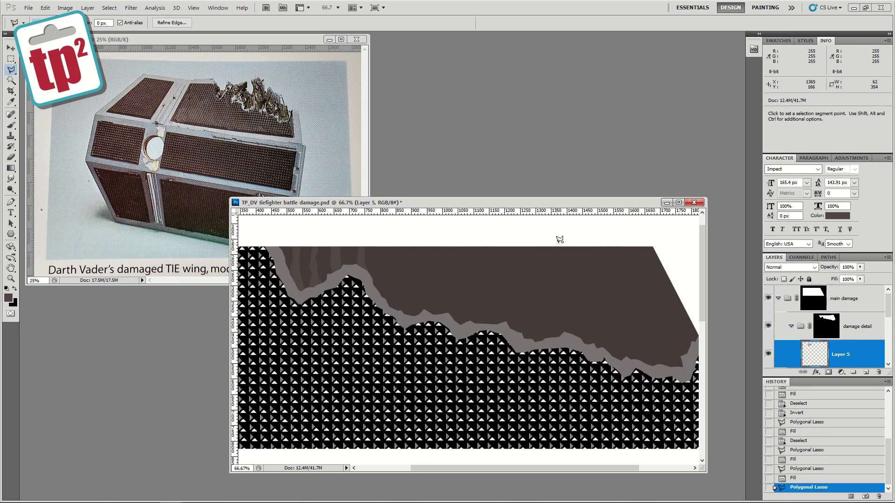
{"action": "key", "text": "alt+BackSpace"}
{"action": "key", "text": "ctrl+d"}
Step: Fill more dark streaks near the torn edge and toward the left side
{"action": "left_click", "coordinate": [508, 344]}
{"action": "left_click", "coordinate": [541, 294]}
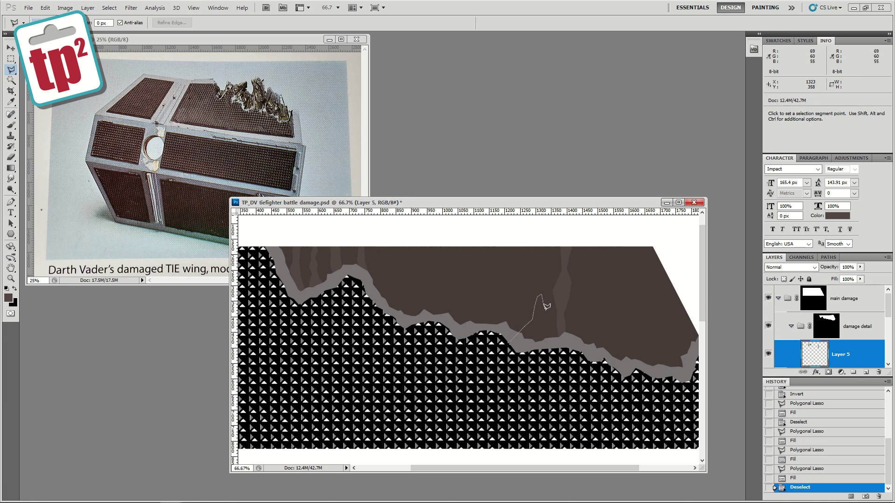
{"action": "left_click", "coordinate": [556, 349]}
{"action": "left_click", "coordinate": [508, 344]}
{"action": "key", "text": "alt+BackSpace"}
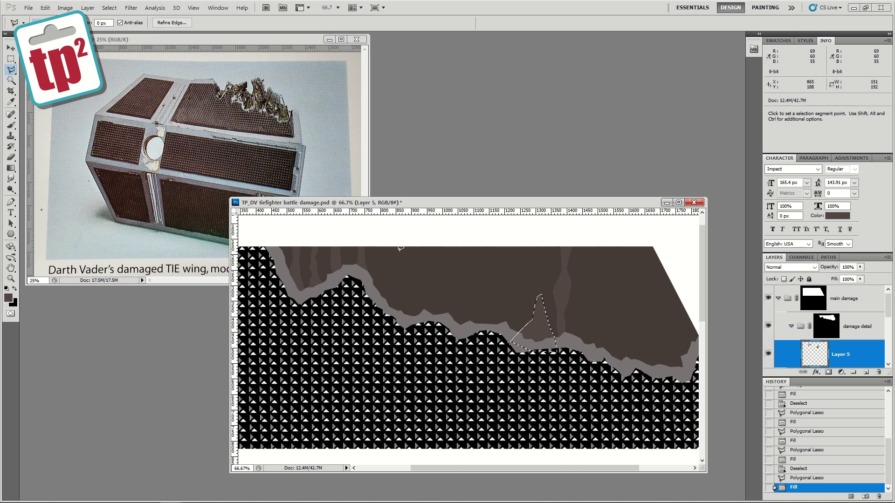
{"action": "left_click", "coordinate": [374, 301]}
{"action": "double_click", "coordinate": [380, 249]}
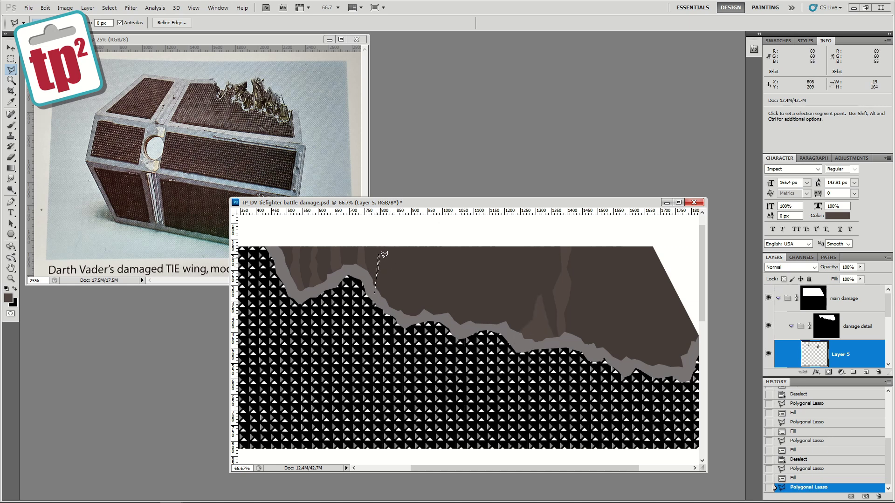
{"action": "left_click", "coordinate": [375, 293]}
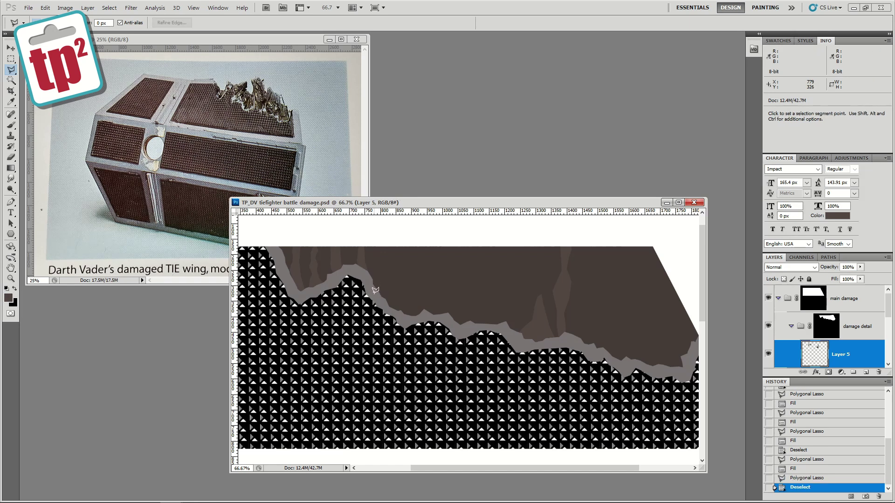
{"action": "left_click", "coordinate": [393, 290]}
{"action": "left_click", "coordinate": [375, 291]}
{"action": "key", "text": "alt+BackSpace"}
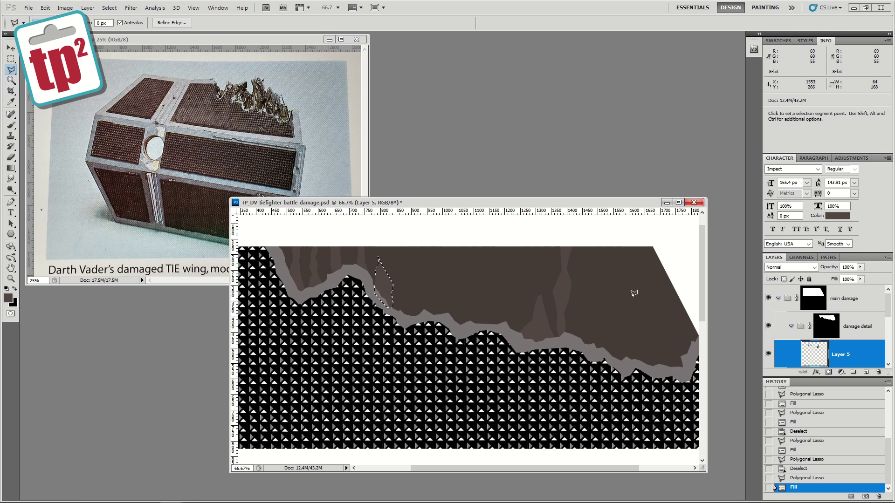
Step: Fill two small streaks near the right end of the tear, then deselect
{"action": "left_click", "coordinate": [647, 364]}
{"action": "left_click", "coordinate": [676, 372]}
{"action": "left_click", "coordinate": [648, 365]}
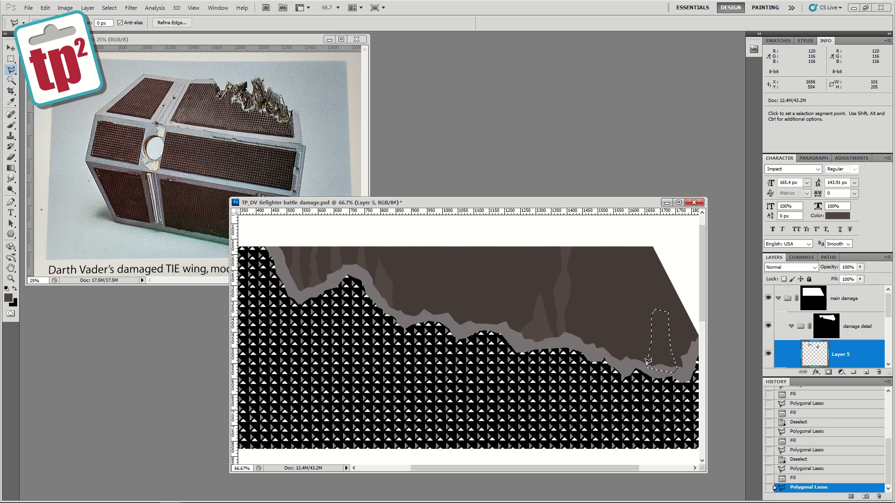
{"action": "key", "text": "alt+BackSpace"}
{"action": "left_click", "coordinate": [622, 359]}
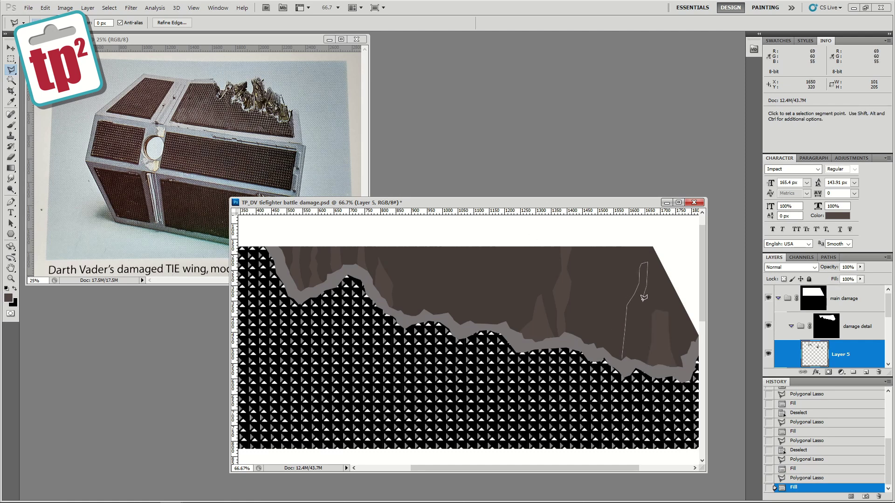
{"action": "left_click", "coordinate": [637, 370]}
{"action": "left_click", "coordinate": [622, 360]}
{"action": "key", "text": "alt+BackSpace"}
{"action": "key", "text": "ctrl+d"}
Step: Give Layer 5 a drop shadow without global light: angle 180, size 0, low opacity, distance 8
{"action": "key", "text": "z"}
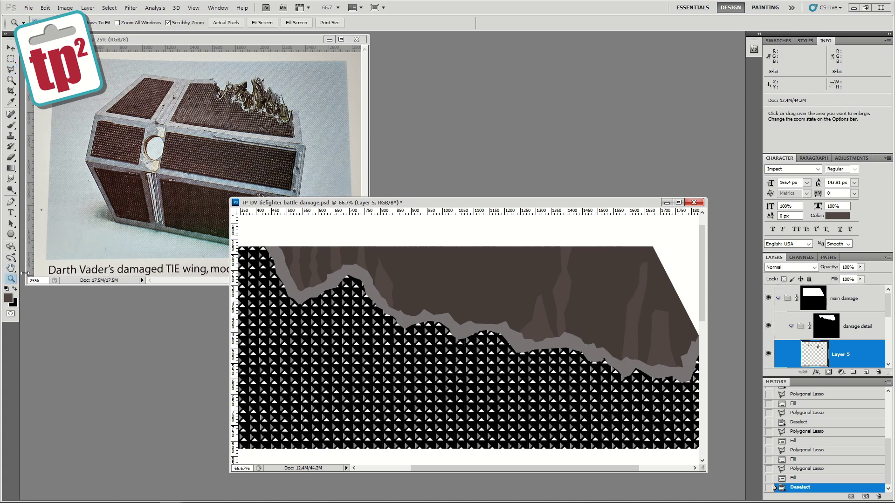
{"action": "left_click_drag", "start_coordinate": [326, 256], "coordinate": [357, 255]}
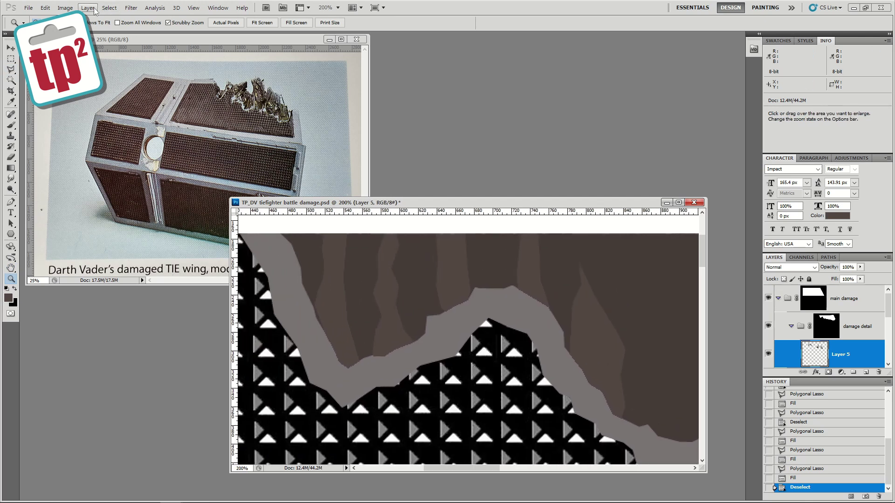
{"action": "left_click", "coordinate": [88, 8]}
{"action": "left_click", "coordinate": [214, 72]}
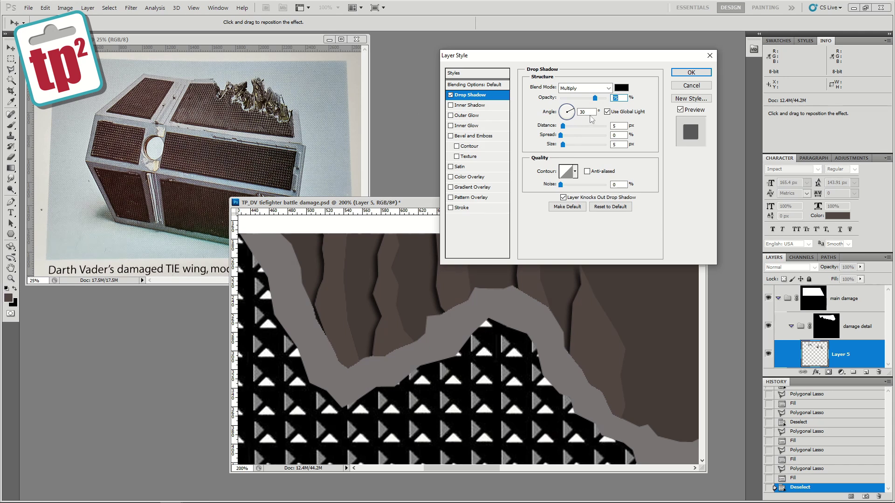
{"action": "left_click", "coordinate": [607, 111]}
{"action": "left_click_drag", "start_coordinate": [566, 115], "coordinate": [561, 111]}
{"action": "left_click_drag", "start_coordinate": [563, 144], "coordinate": [559, 145]}
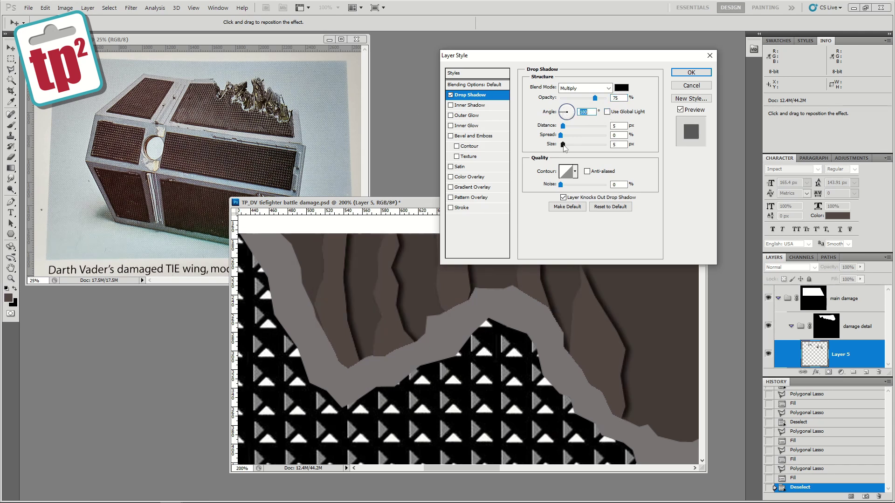
{"action": "left_click_drag", "start_coordinate": [593, 100], "coordinate": [569, 103]}
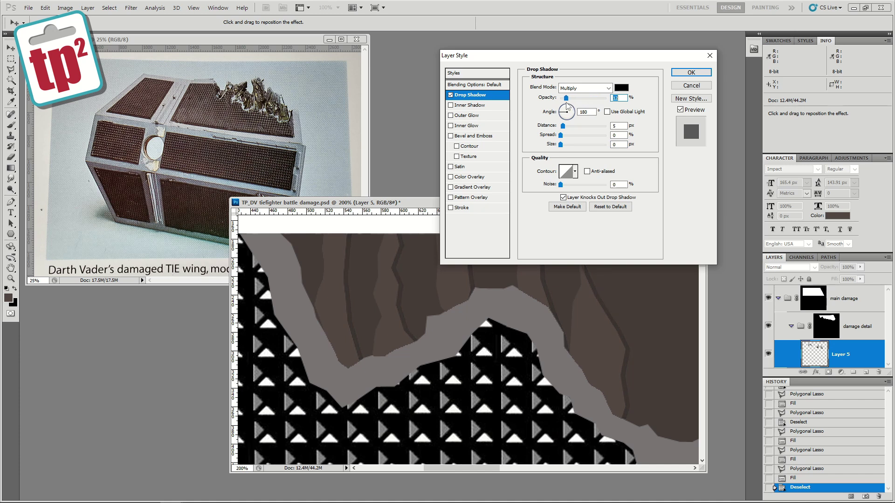
{"action": "left_click_drag", "start_coordinate": [563, 126], "coordinate": [564, 126]}
{"action": "left_click", "coordinate": [691, 72]}
Step: Zoom out to view the whole shadowed, damaged edge
{"action": "key", "text": "z"}
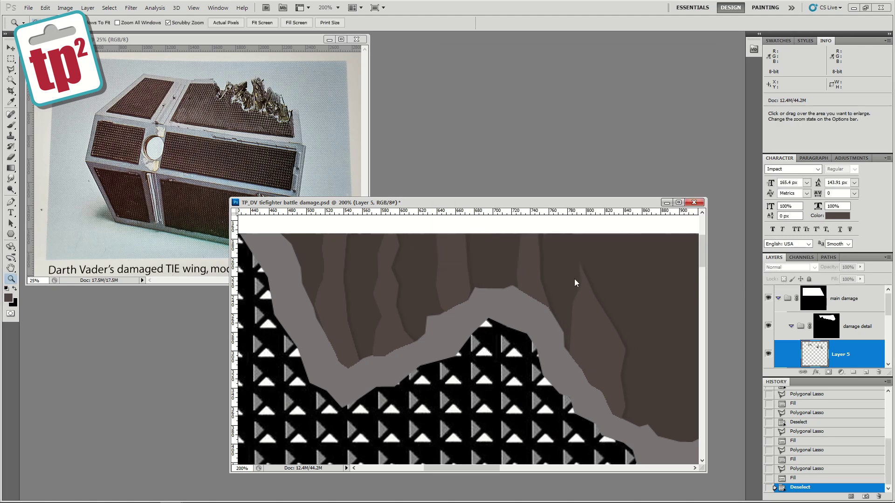
{"action": "left_click_drag", "start_coordinate": [575, 279], "coordinate": [280, 262]}
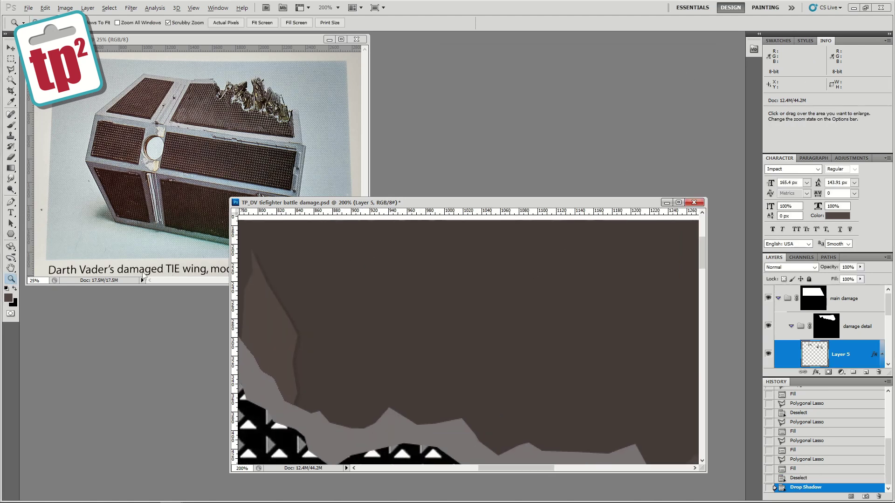
{"action": "left_click", "coordinate": [320, 303], "text": "alt"}
Step: Select Layer 3 and add a Stroke layer style positioned Inside
{"action": "mouse_move", "coordinate": [344, 328]}
{"action": "left_mouse_down"}
{"action": "mouse_move", "coordinate": [419, 340]}
{"action": "mouse_move", "coordinate": [399, 339]}
{"action": "left_mouse_up"}
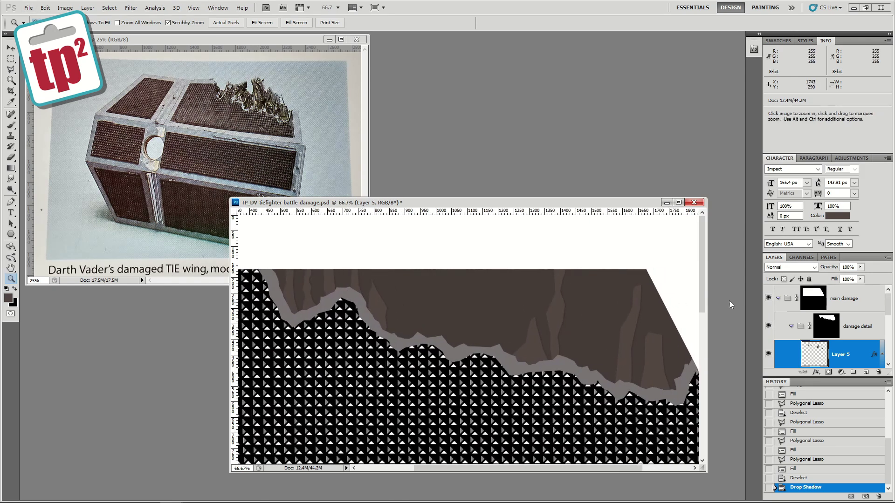
{"action": "left_click_drag", "start_coordinate": [889, 313], "coordinate": [889, 336]}
{"action": "left_click", "coordinate": [849, 349]}
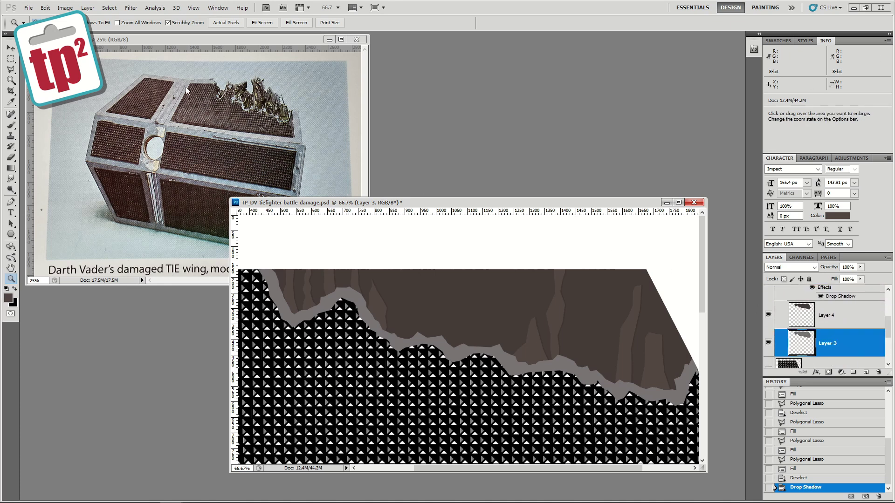
{"action": "left_click", "coordinate": [88, 8]}
{"action": "mouse_move", "coordinate": [133, 58]}
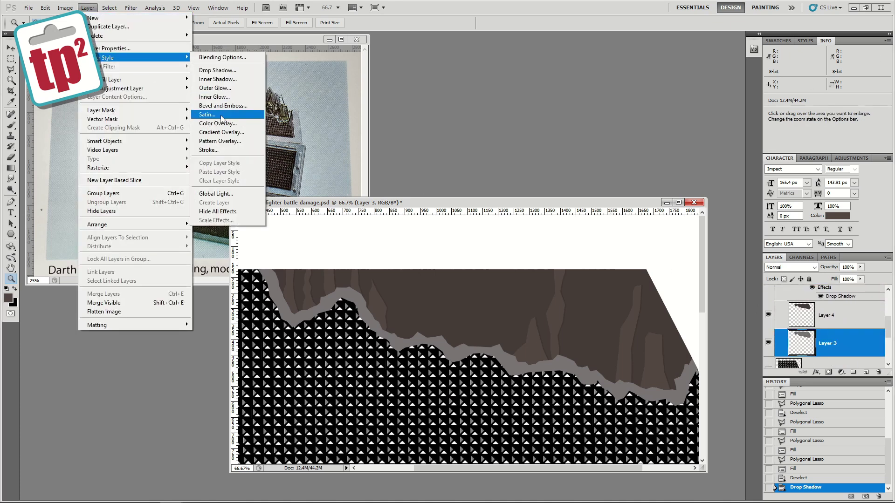
{"action": "left_click", "coordinate": [220, 150]}
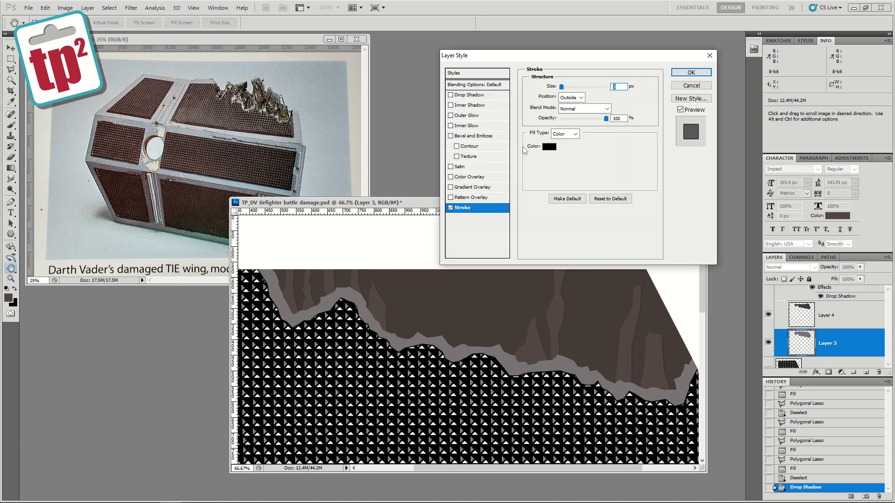
{"action": "left_click", "coordinate": [569, 99]}
{"action": "left_click", "coordinate": [568, 116]}
Step: Make the stroke a light grey, 8 px wide, and apply it
{"action": "left_click", "coordinate": [550, 146]}
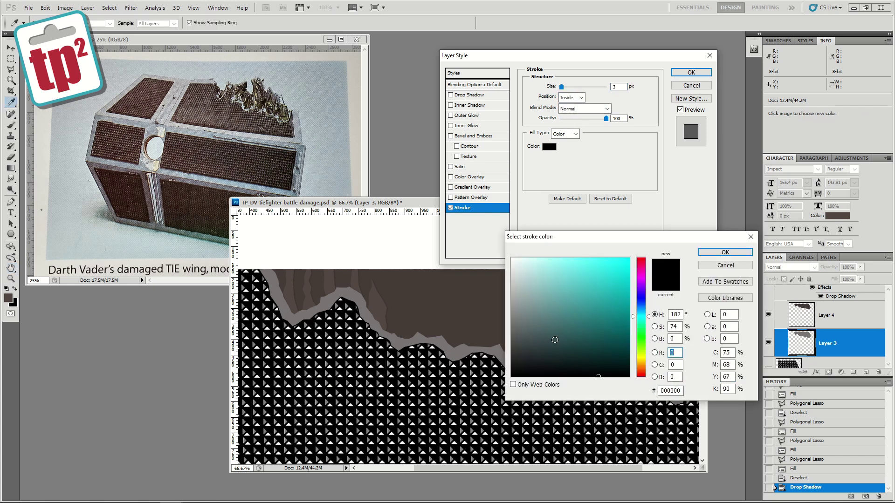
{"action": "left_click", "coordinate": [513, 312]}
{"action": "left_click_drag", "start_coordinate": [519, 299], "coordinate": [508, 294]}
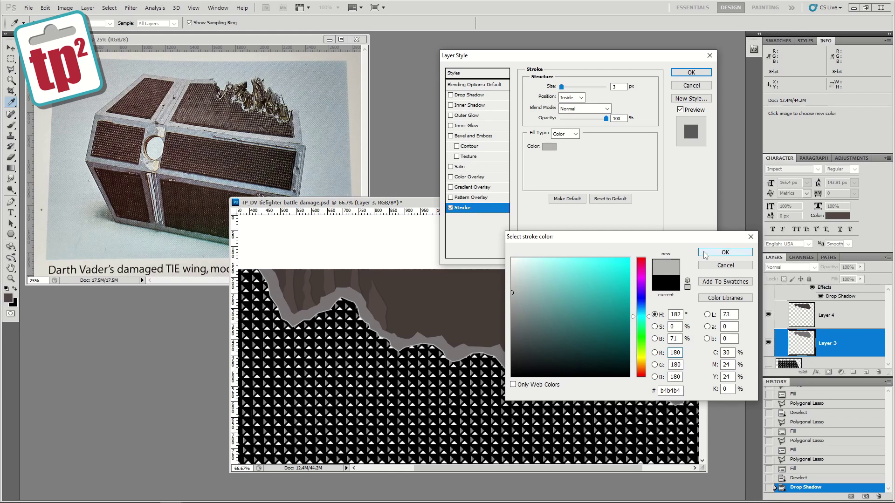
{"action": "left_click", "coordinate": [726, 252]}
{"action": "left_click_drag", "start_coordinate": [561, 87], "coordinate": [565, 87]}
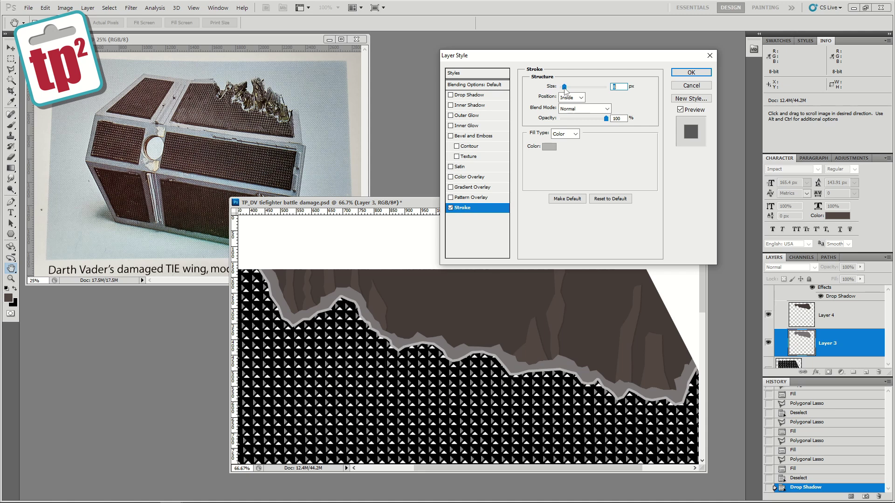
{"action": "left_click", "coordinate": [549, 147]}
{"action": "left_click", "coordinate": [512, 314]}
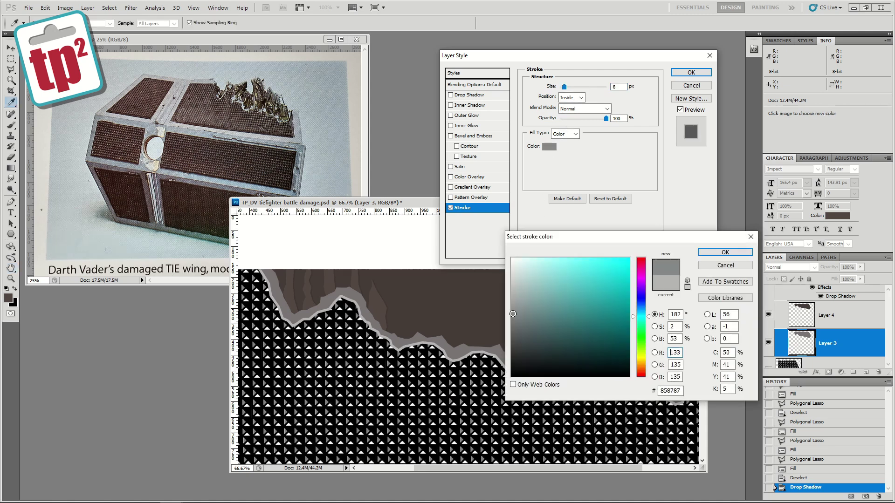
{"action": "left_click_drag", "start_coordinate": [512, 313], "coordinate": [512, 308]}
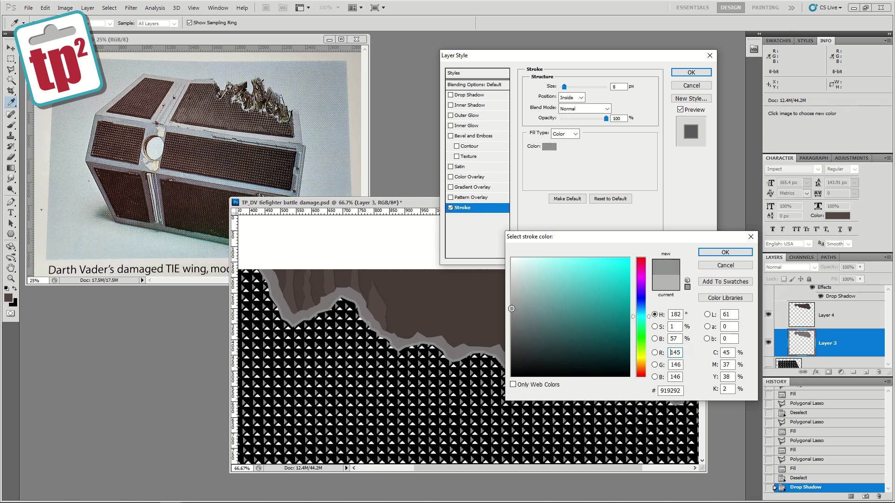
{"action": "left_click", "coordinate": [713, 252]}
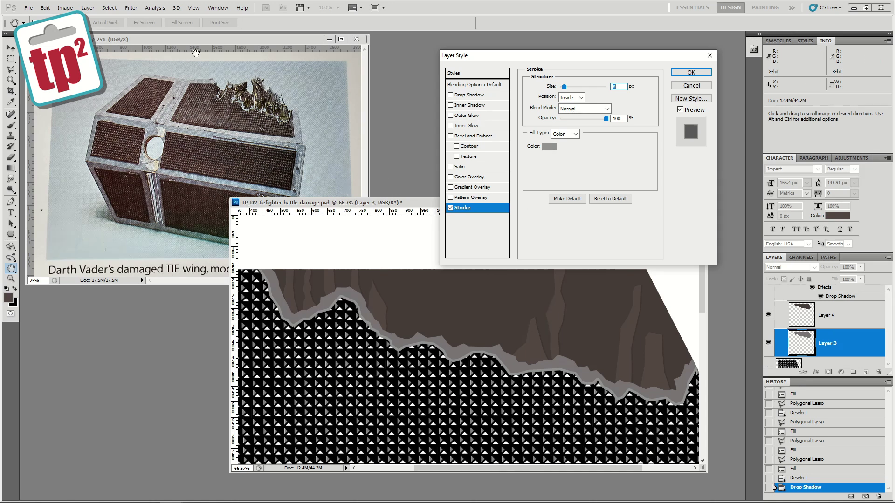
{"action": "left_click", "coordinate": [691, 73]}
{"action": "key", "text": "alt+bracketright"}
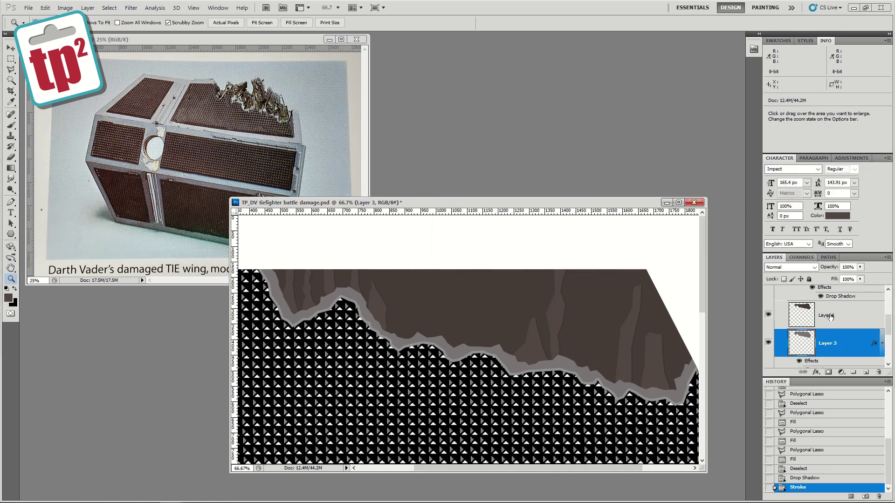
{"action": "left_click", "coordinate": [87, 8]}
{"action": "mouse_move", "coordinate": [105, 57]}
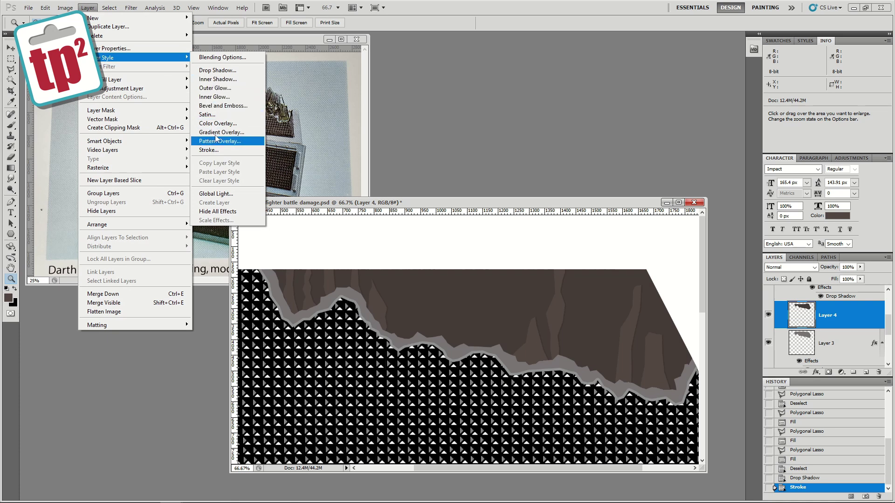
Step: Give Layer 4 a 7 px inside stroke in dark brown and apply it
{"action": "left_click", "coordinate": [216, 150]}
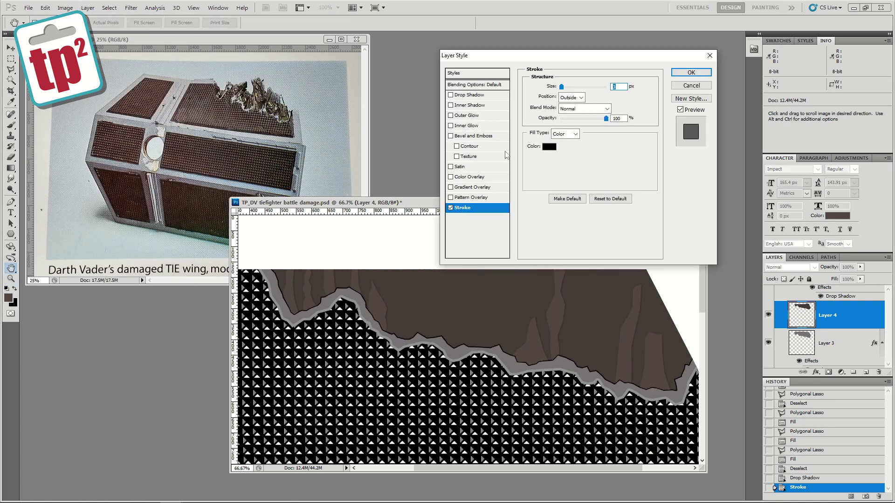
{"action": "left_click", "coordinate": [571, 97]}
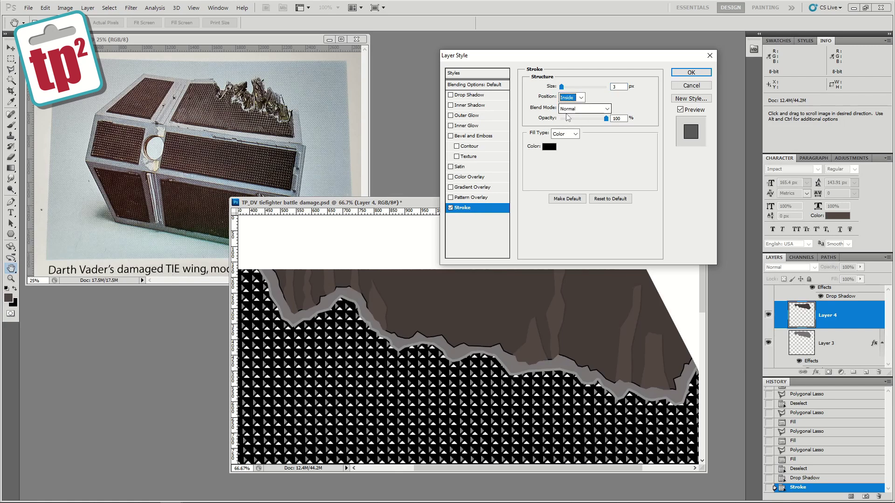
{"action": "left_click_drag", "start_coordinate": [561, 87], "coordinate": [565, 87]}
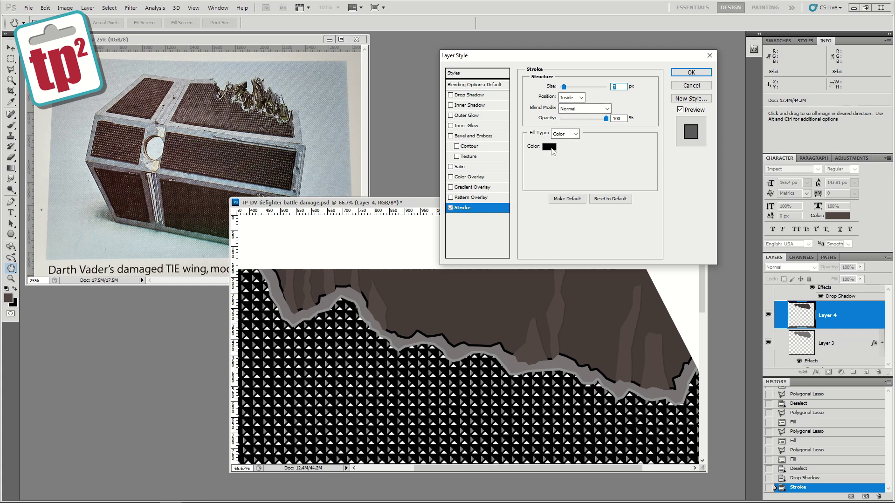
{"action": "left_click", "coordinate": [550, 147]}
{"action": "left_click", "coordinate": [534, 344]}
{"action": "left_click", "coordinate": [544, 357]}
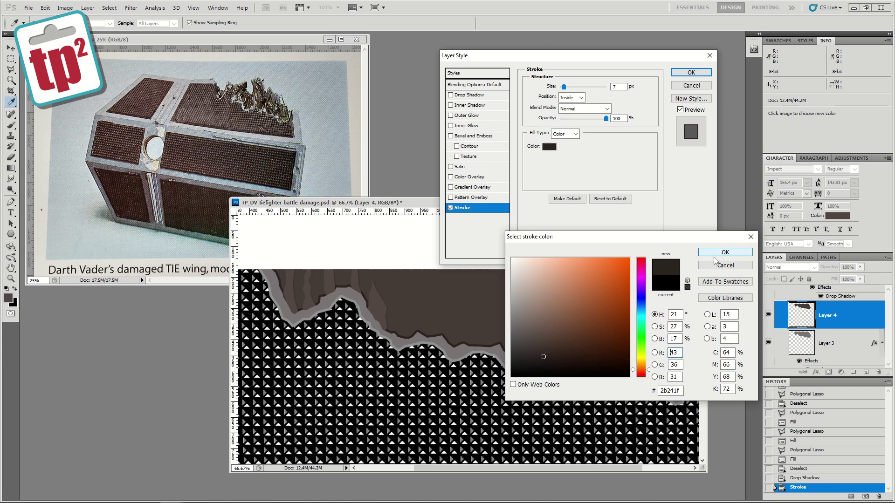
{"action": "left_click", "coordinate": [545, 361]}
{"action": "mouse_move", "coordinate": [545, 361]}
{"action": "left_mouse_down"}
{"action": "mouse_move", "coordinate": [521, 350]}
{"action": "mouse_move", "coordinate": [540, 352]}
{"action": "left_mouse_up"}
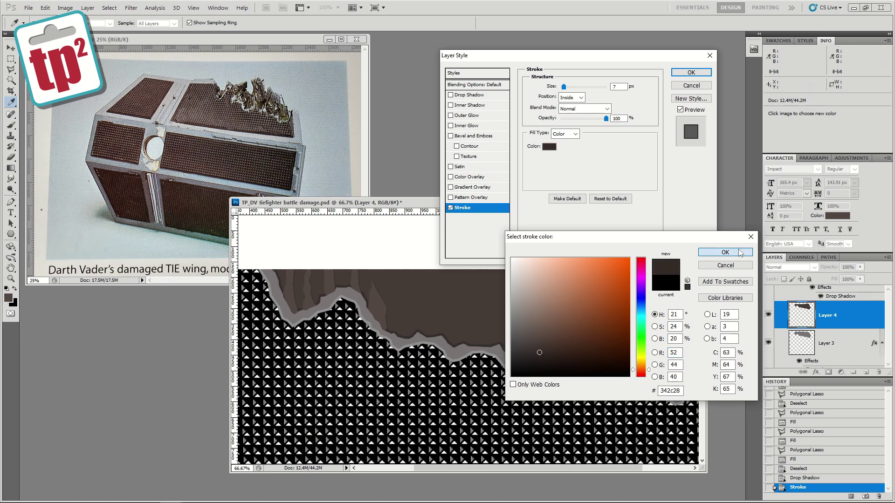
{"action": "left_click", "coordinate": [726, 252]}
{"action": "left_click", "coordinate": [691, 72]}
{"action": "key", "text": "z"}
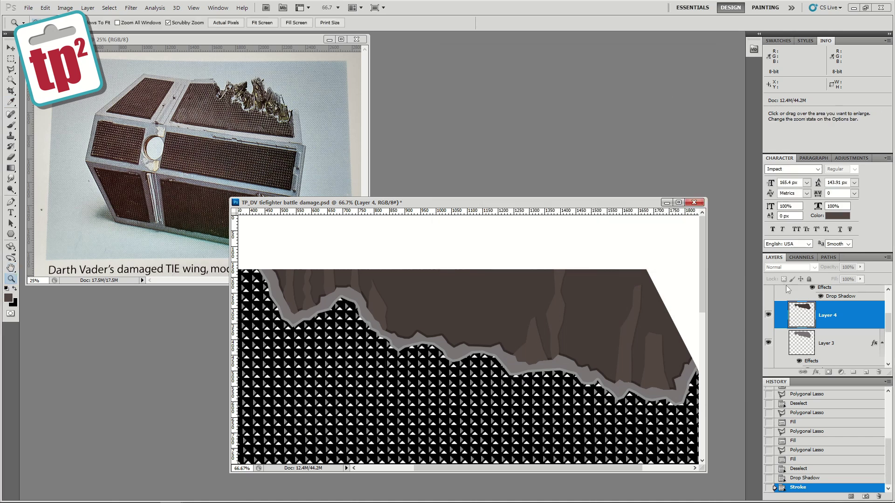
{"action": "key", "text": "alt+]"}
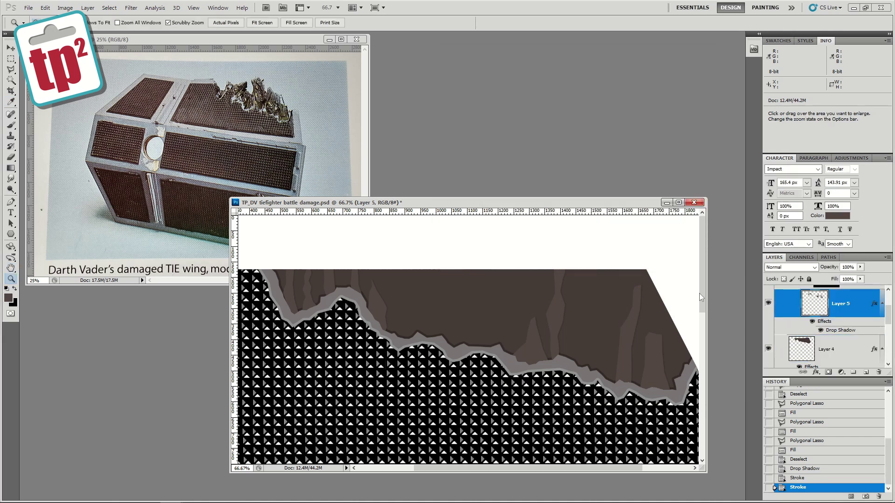
Step: Fill two jagged crack shapes on the wing using the Polygonal Lasso
{"action": "key", "text": "l"}
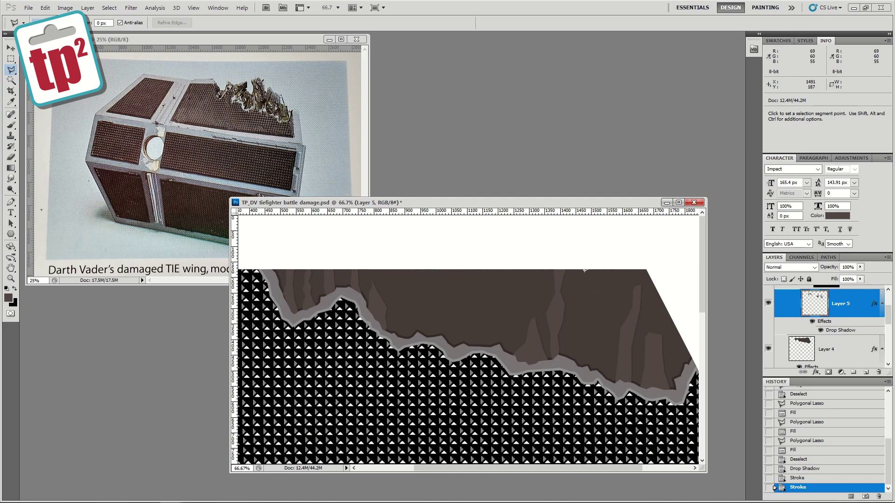
{"action": "left_click", "coordinate": [577, 266]}
{"action": "left_click", "coordinate": [576, 287]}
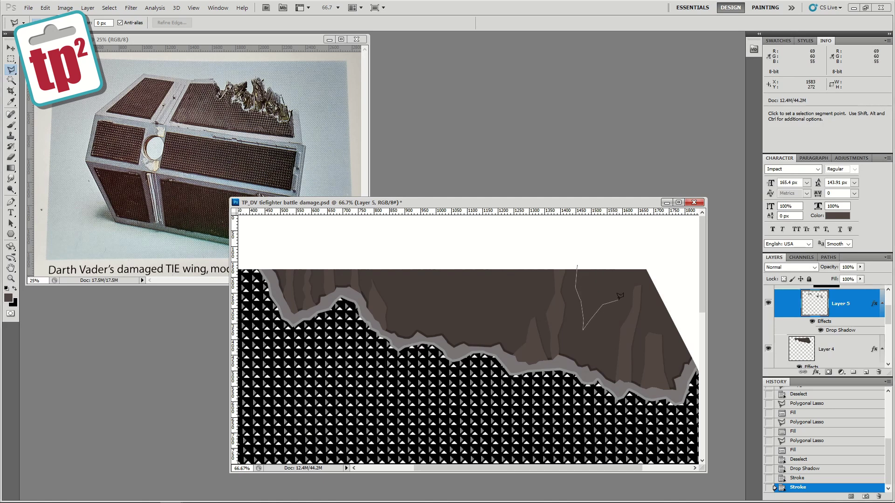
{"action": "left_click", "coordinate": [582, 265]}
{"action": "key", "text": "alt+BackSpace"}
{"action": "key", "text": "ctrl+d"}
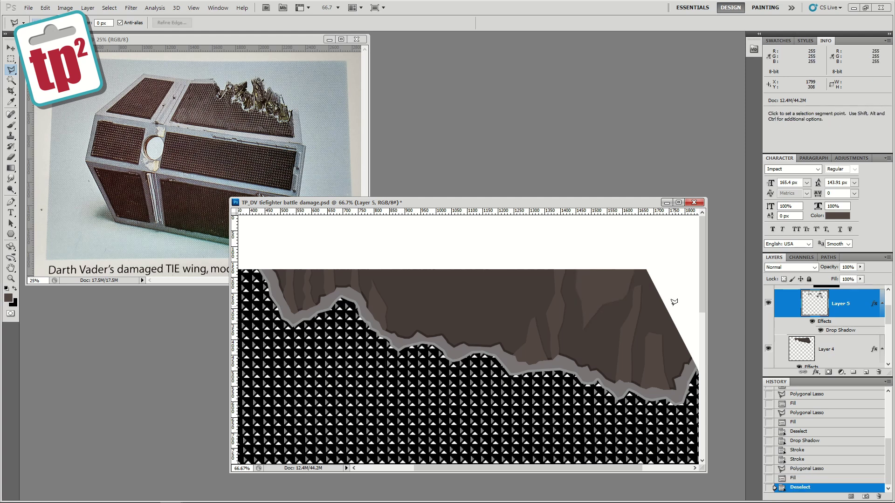
{"action": "left_click", "coordinate": [658, 287]}
{"action": "left_click", "coordinate": [692, 342]}
{"action": "left_click", "coordinate": [692, 334]}
{"action": "left_click", "coordinate": [659, 287]}
{"action": "key", "text": "alt+BackSpace"}
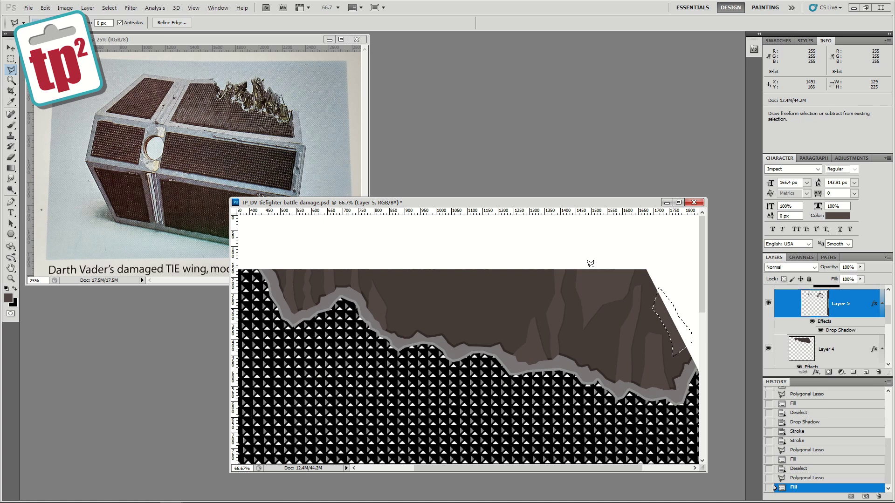
Step: Fill two more jagged torn shapes on the plating and deselect
{"action": "left_click", "coordinate": [401, 338]}
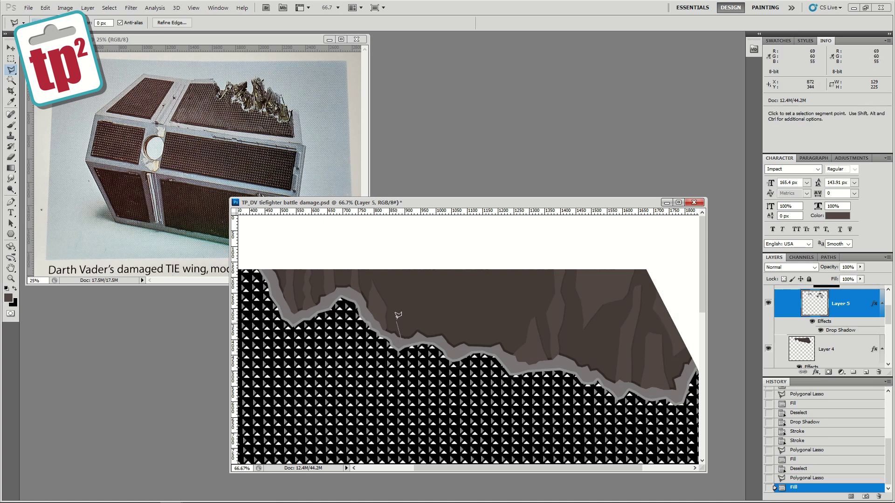
{"action": "left_click", "coordinate": [401, 264]}
{"action": "left_click", "coordinate": [447, 343]}
{"action": "left_click", "coordinate": [400, 337]}
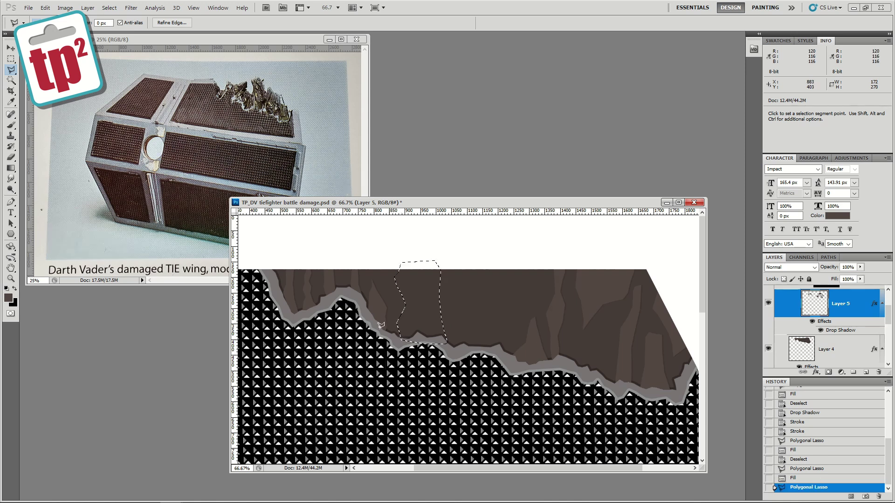
{"action": "key", "text": "alt+BackSpace"}
{"action": "key", "text": "ctrl+d"}
{"action": "left_click", "coordinate": [476, 262]}
{"action": "left_click", "coordinate": [459, 287]}
{"action": "left_click", "coordinate": [476, 345]}
{"action": "double_click", "coordinate": [488, 262]}
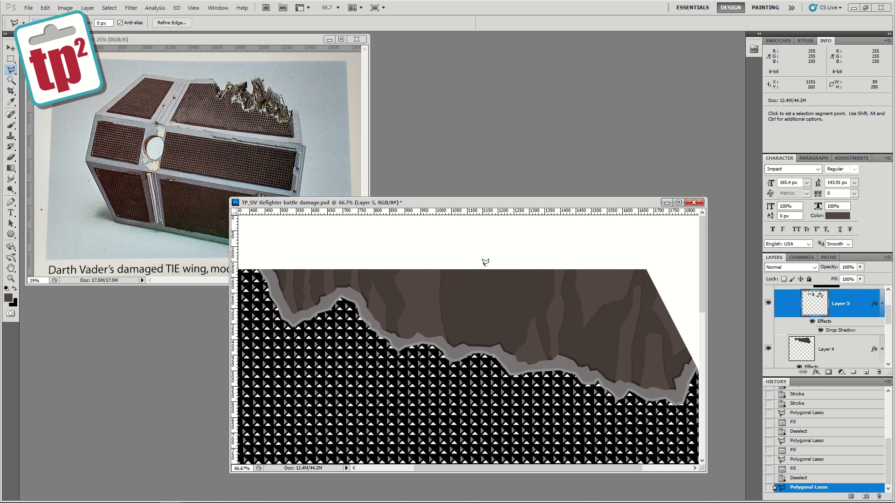
{"action": "key", "text": "alt+BackSpace"}
{"action": "key", "text": "ctrl+d"}
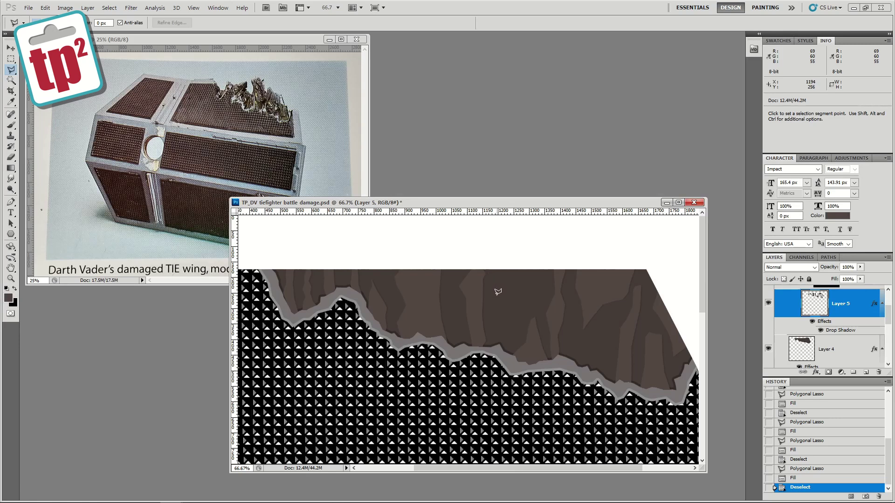
Step: Add a new empty layer above Layer 5 named 'wires'
{"action": "left_click", "coordinate": [11, 279]}
{"action": "left_click", "coordinate": [507, 274], "text": "alt"}
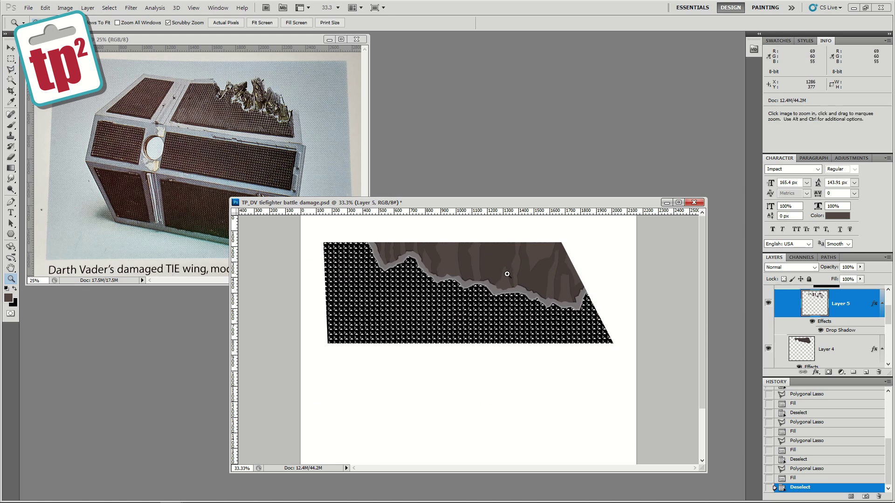
{"action": "left_click", "coordinate": [507, 274]}
{"action": "mouse_move", "coordinate": [478, 280]}
{"action": "left_mouse_down"}
{"action": "mouse_move", "coordinate": [517, 325]}
{"action": "mouse_move", "coordinate": [543, 338]}
{"action": "left_mouse_up"}
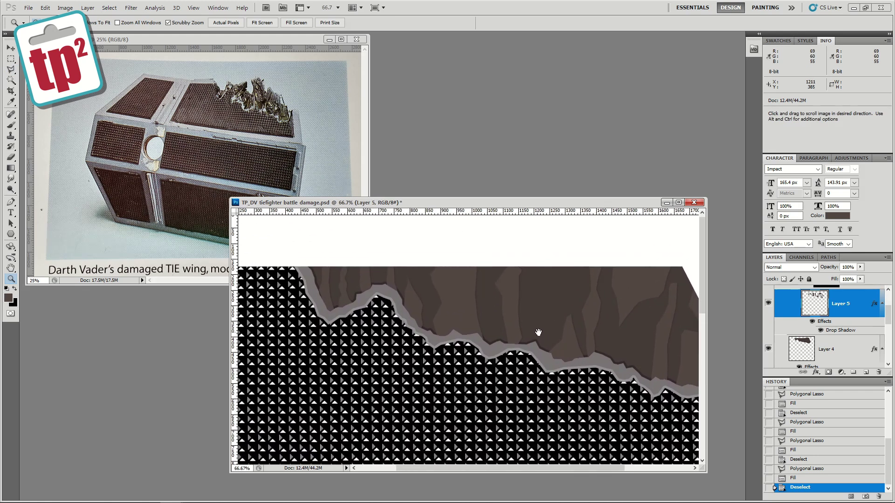
{"action": "left_click", "coordinate": [882, 305]}
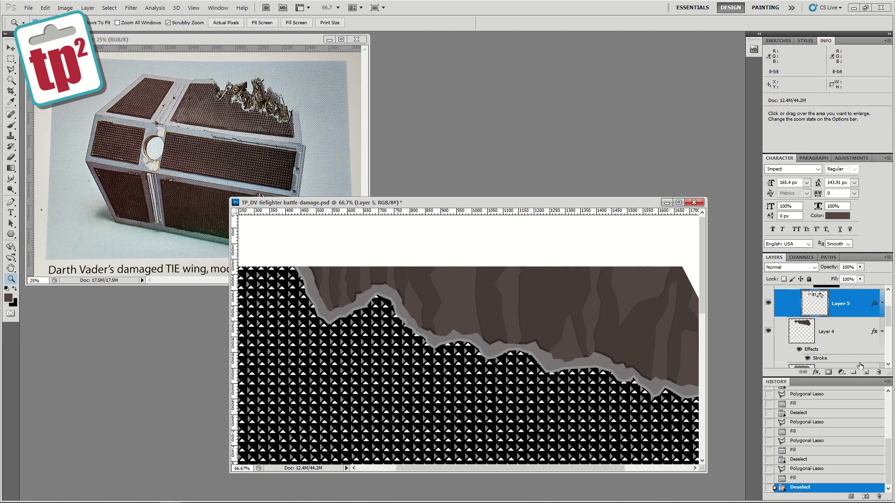
{"action": "left_click", "coordinate": [865, 373]}
{"action": "double_click", "coordinate": [838, 304]}
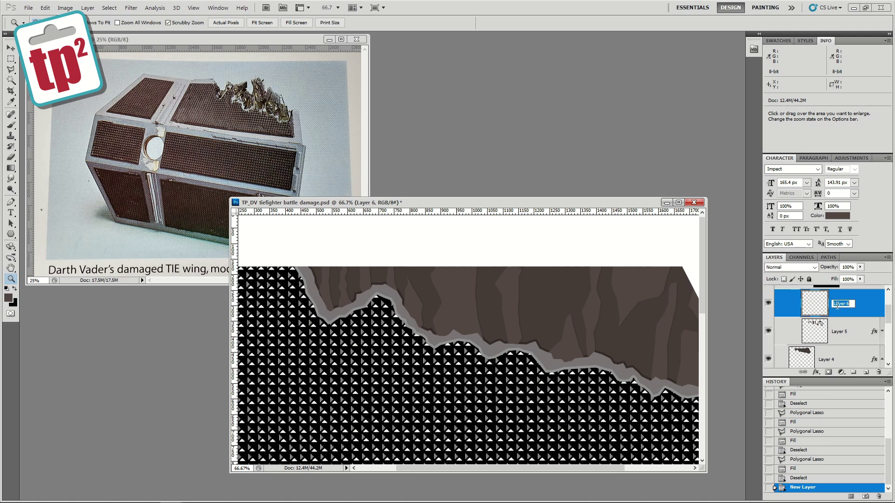
{"action": "type", "text": "wires"}
{"action": "key", "text": "Return"}
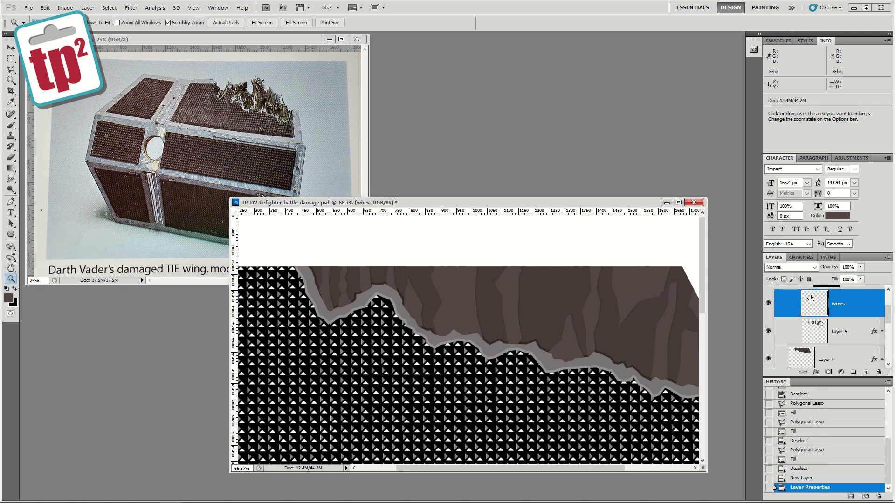
Step: Set the foreground colour to a deep dark red
{"action": "left_click", "coordinate": [9, 298]}
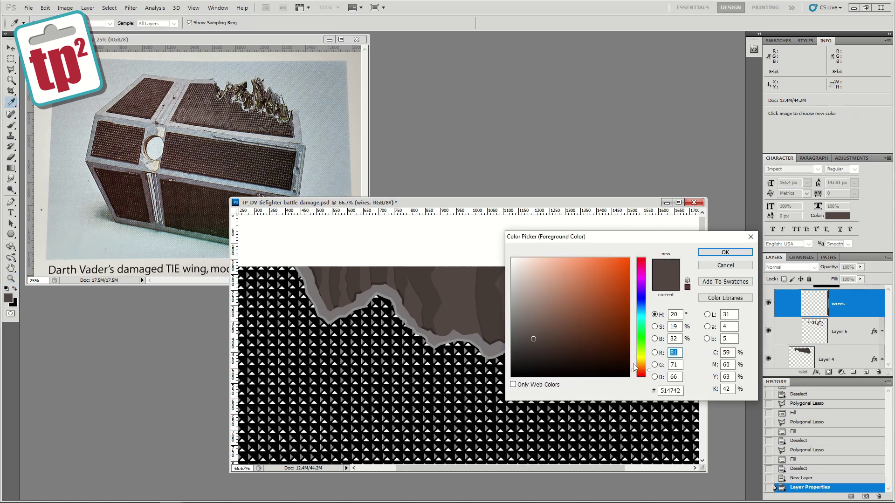
{"action": "left_click_drag", "start_coordinate": [646, 370], "coordinate": [645, 372]}
{"action": "left_click", "coordinate": [603, 325]}
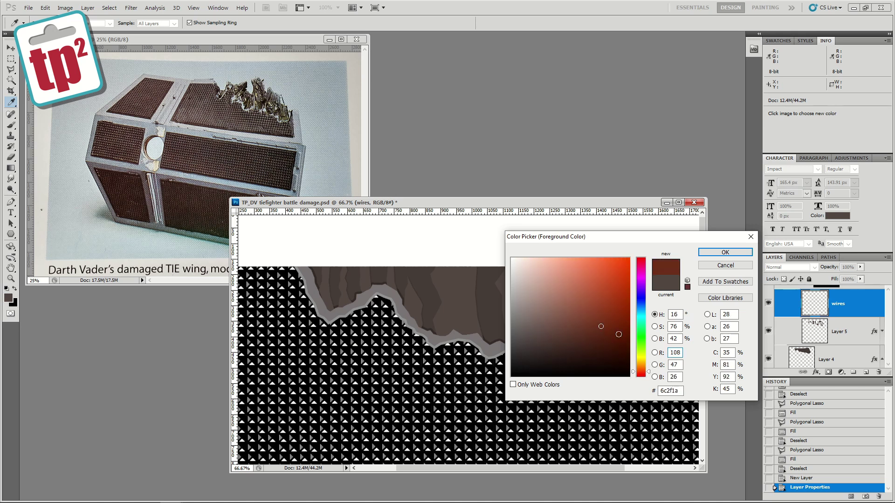
{"action": "left_click_drag", "start_coordinate": [647, 371], "coordinate": [649, 379]}
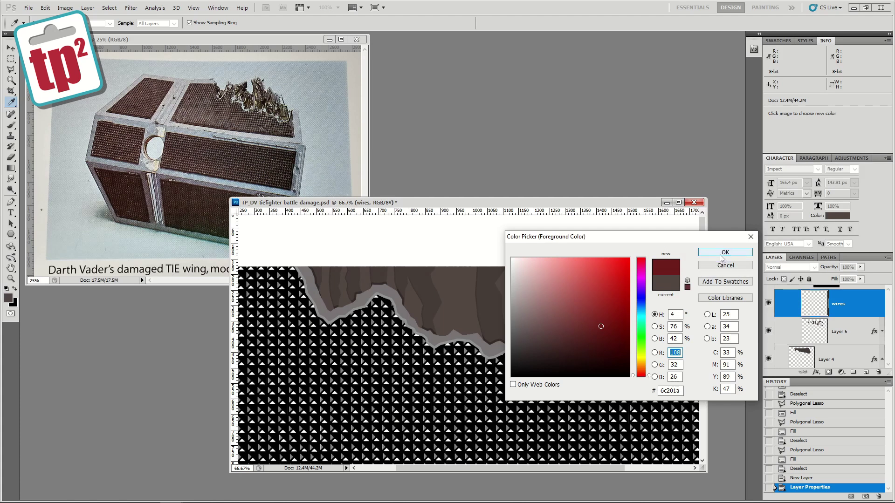
{"action": "left_click", "coordinate": [726, 252]}
Step: Zoom to 300% and paint four short red wires from the torn edge with a tiny brush
{"action": "key", "text": "z"}
{"action": "left_click", "coordinate": [330, 294]}
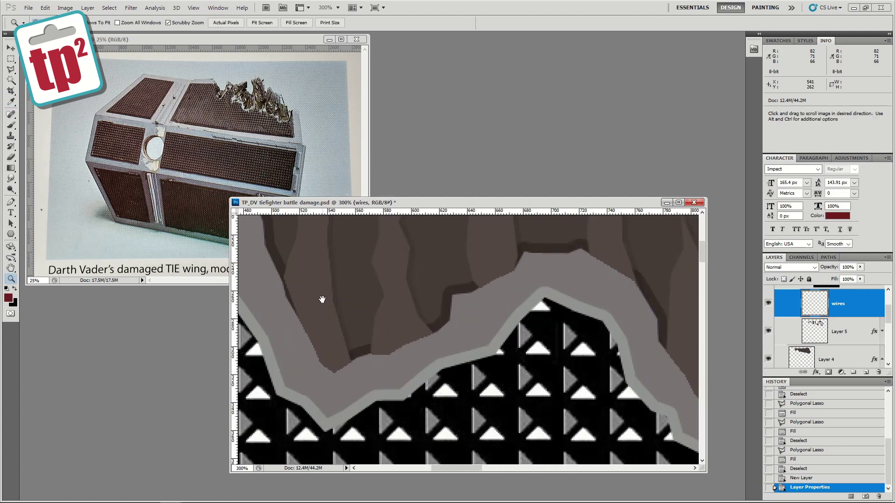
{"action": "left_click", "coordinate": [329, 295]}
{"action": "left_click", "coordinate": [11, 125]}
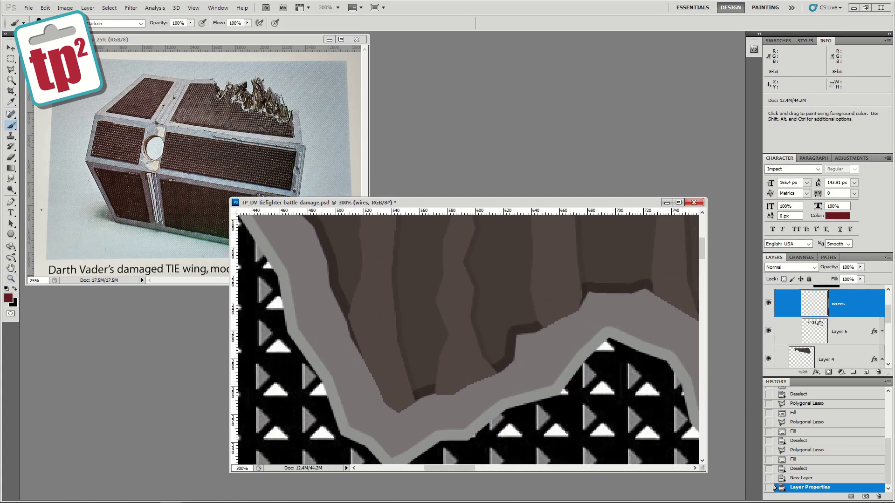
{"action": "key", "text": "bracketleft"}
{"action": "key", "text": "bracketleft"}
{"action": "key", "text": "bracketleft"}
{"action": "left_click_drag", "start_coordinate": [338, 297], "coordinate": [355, 285]}
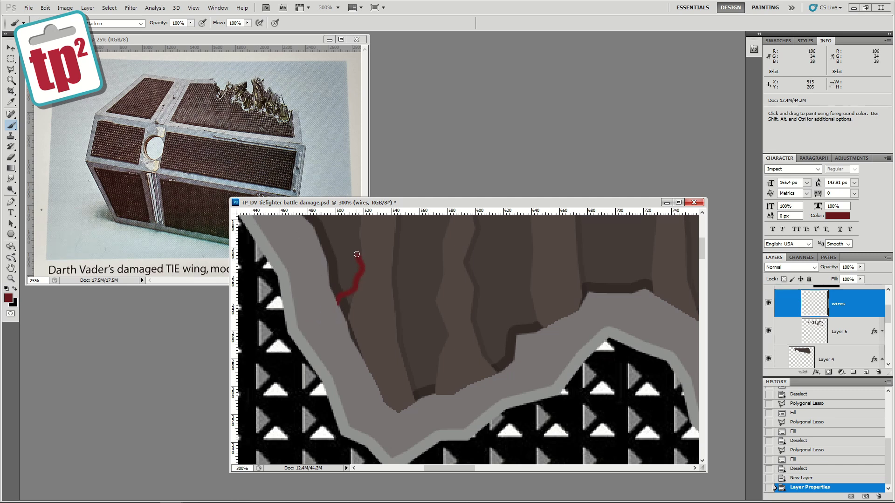
{"action": "left_click_drag", "start_coordinate": [422, 397], "coordinate": [423, 358]}
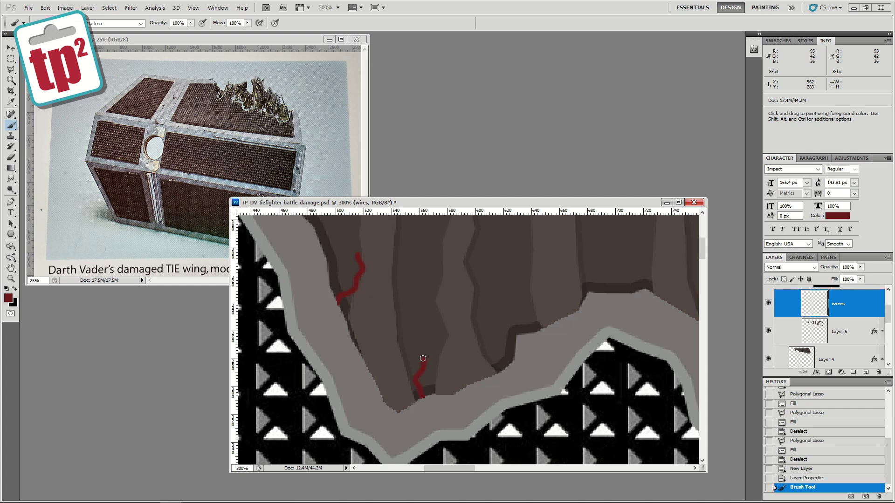
{"action": "left_click_drag", "start_coordinate": [470, 385], "coordinate": [478, 338]}
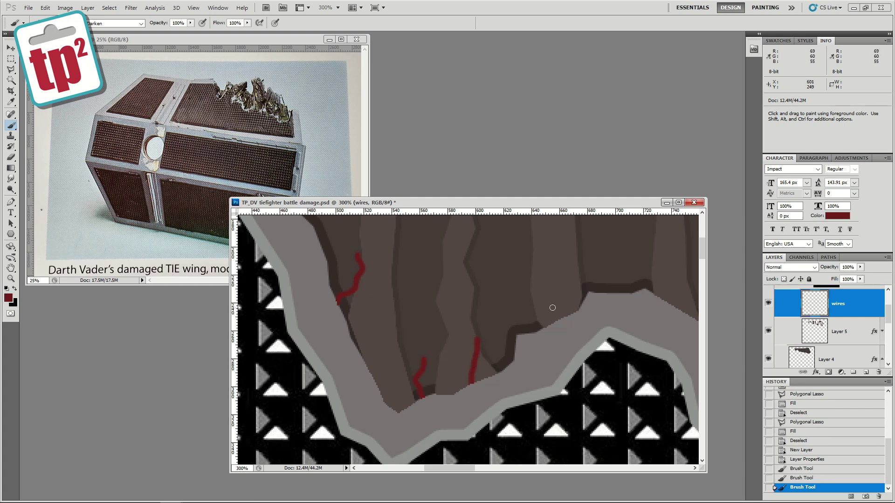
{"action": "left_click_drag", "start_coordinate": [569, 316], "coordinate": [565, 287]}
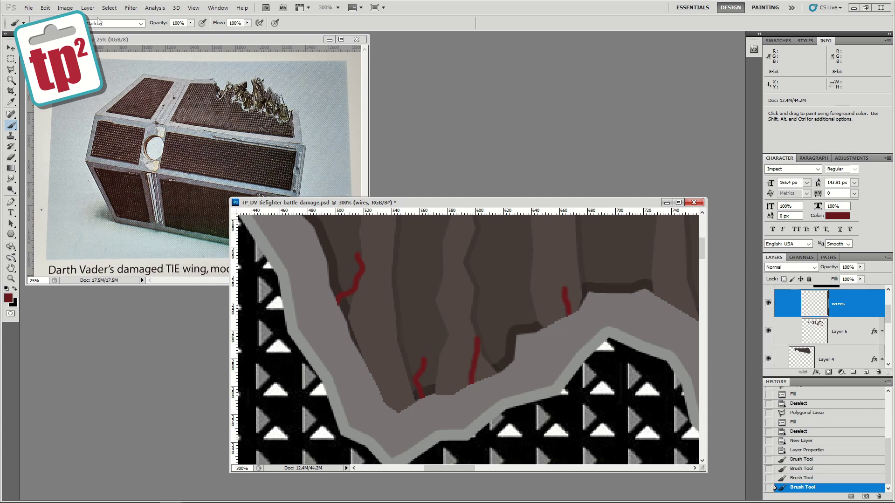
Step: Add Bevel and Emboss to the wires with more depth and softer highlights
{"action": "left_click", "coordinate": [87, 8]}
{"action": "left_click", "coordinate": [217, 111]}
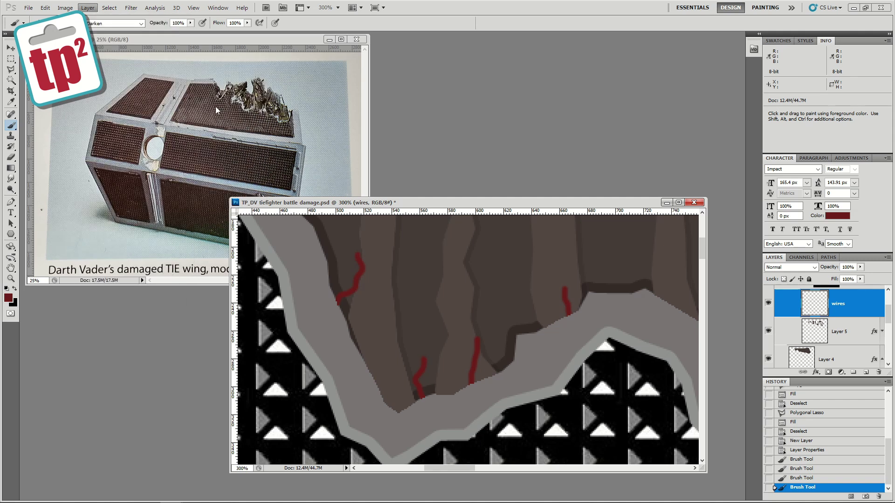
{"action": "left_click_drag", "start_coordinate": [569, 109], "coordinate": [583, 109]}
{"action": "mouse_move", "coordinate": [599, 216]}
{"action": "left_mouse_down"}
{"action": "mouse_move", "coordinate": [581, 215]}
{"action": "mouse_move", "coordinate": [578, 235]}
{"action": "mouse_move", "coordinate": [572, 215]}
{"action": "left_mouse_up"}
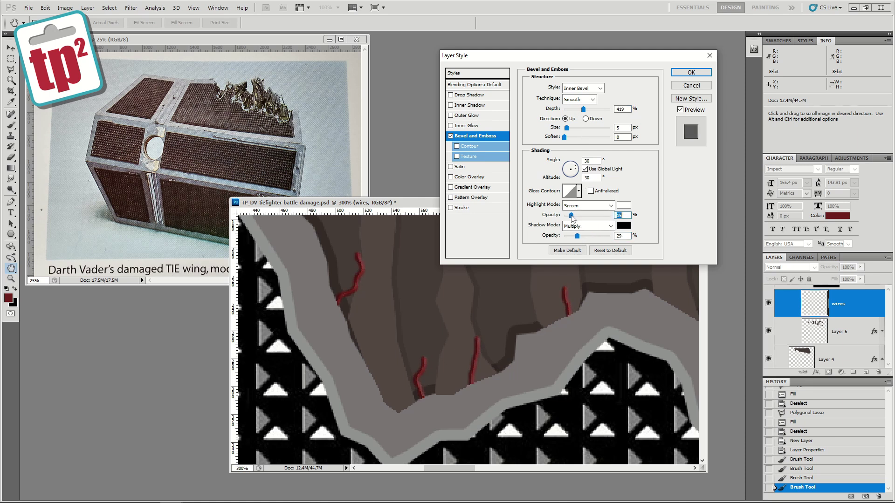
Step: Add a crisp drop shadow at 120° with size 0, then apply the wire styles
{"action": "left_click", "coordinate": [451, 95]}
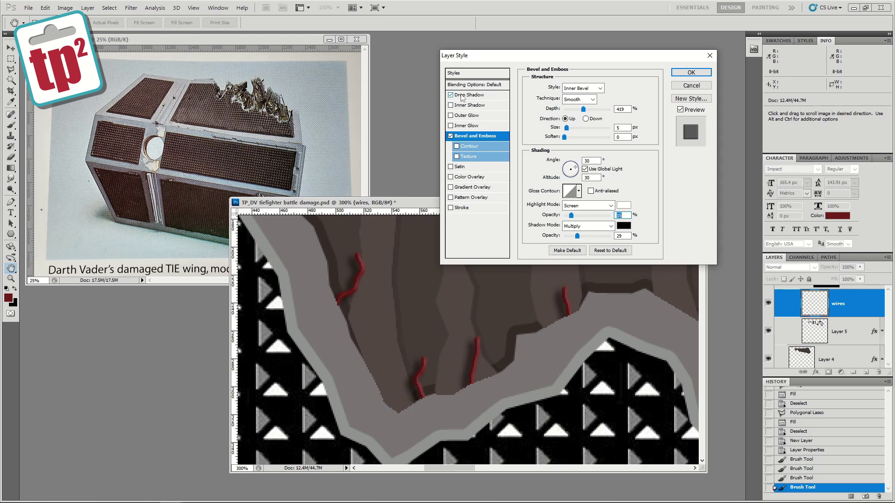
{"action": "left_click", "coordinate": [469, 96]}
{"action": "left_click", "coordinate": [607, 112]}
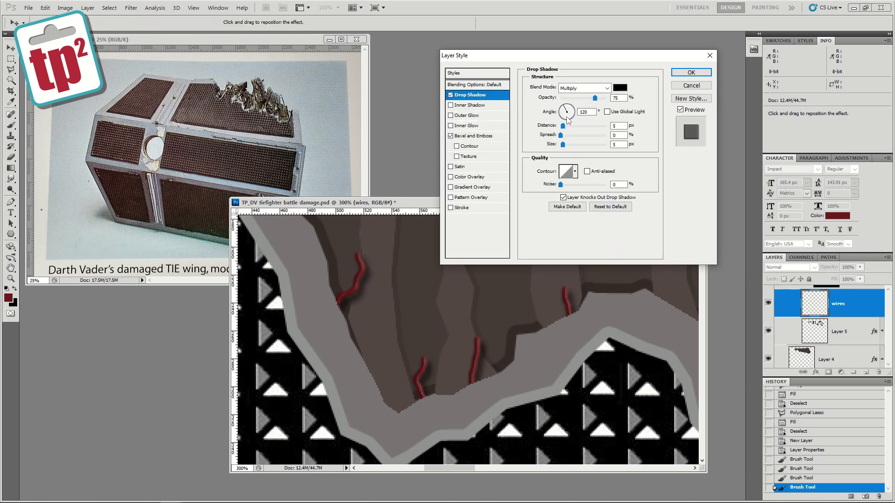
{"action": "left_click_drag", "start_coordinate": [562, 145], "coordinate": [563, 126]}
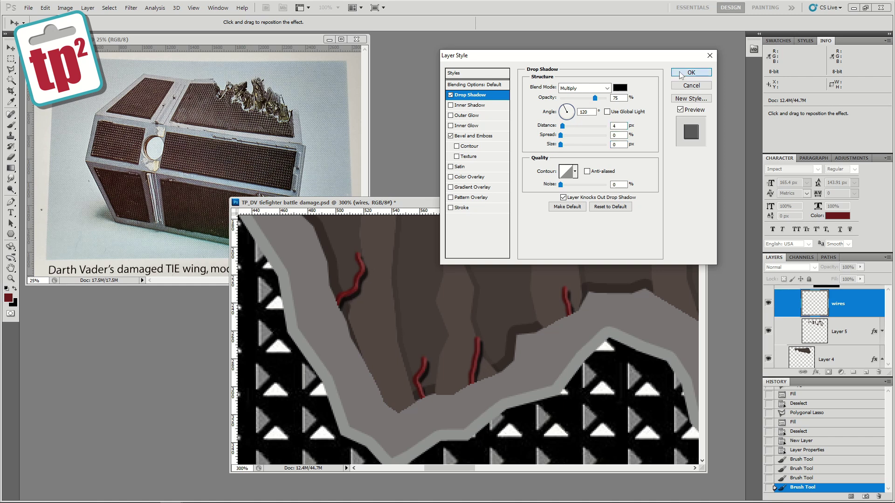
{"action": "left_click", "coordinate": [692, 72]}
Step: Paint two more long dark red wires rising from the torn edge
{"action": "left_click_drag", "start_coordinate": [594, 299], "coordinate": [312, 310]}
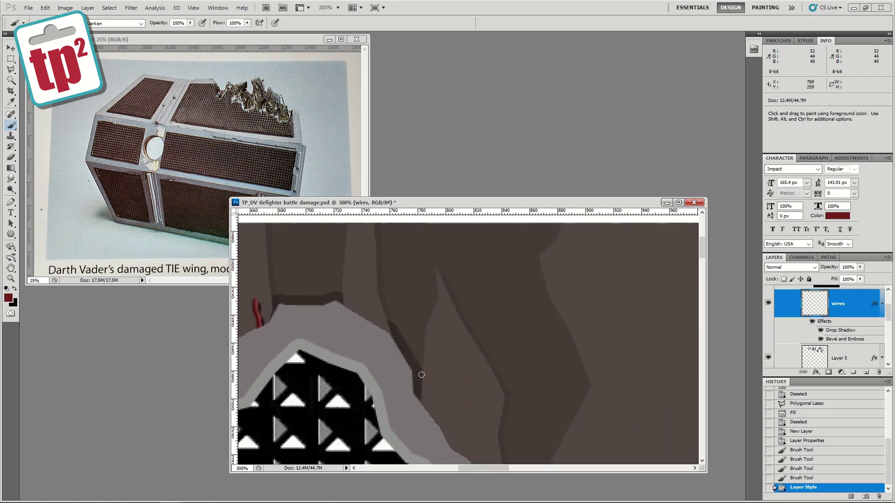
{"action": "mouse_move", "coordinate": [418, 400]}
{"action": "left_mouse_down"}
{"action": "mouse_move", "coordinate": [441, 356]}
{"action": "mouse_move", "coordinate": [424, 226]}
{"action": "left_mouse_up"}
{"action": "left_click_drag", "start_coordinate": [446, 360], "coordinate": [455, 303]}
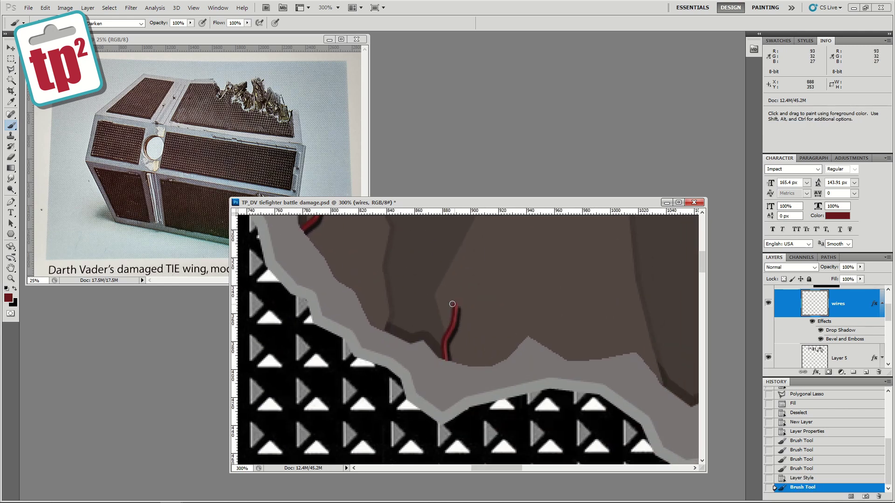
{"action": "key", "text": "z"}
{"action": "left_click", "coordinate": [393, 277], "text": "alt"}
{"action": "left_click", "coordinate": [394, 278], "text": "alt"}
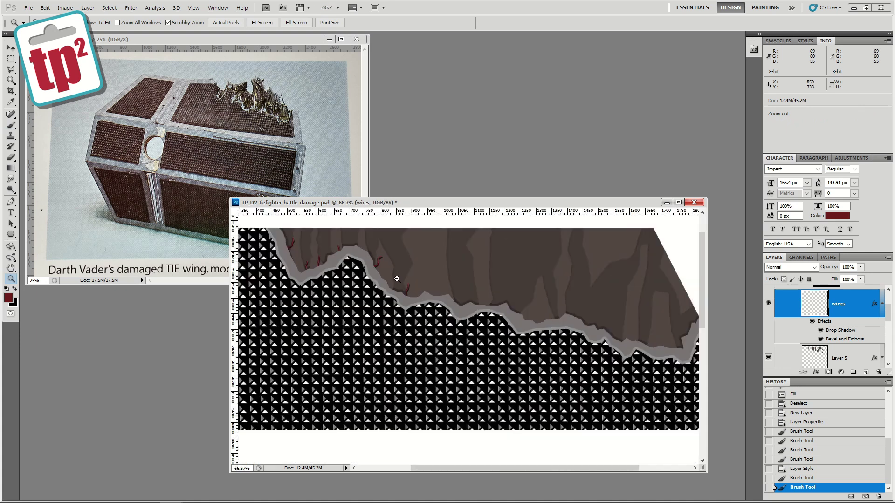
Step: Paint four short red wires along the edge's right half and zoom in on them
{"action": "left_click", "coordinate": [10, 124]}
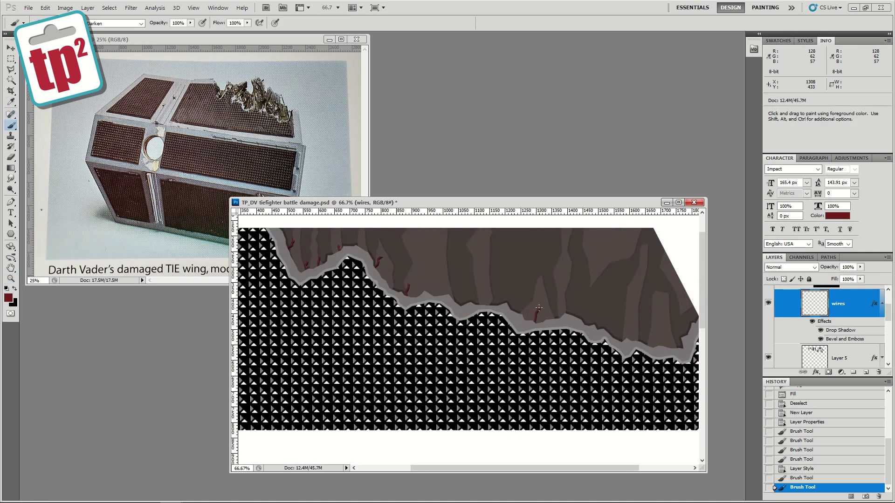
{"action": "left_click_drag", "start_coordinate": [538, 302], "coordinate": [540, 295]}
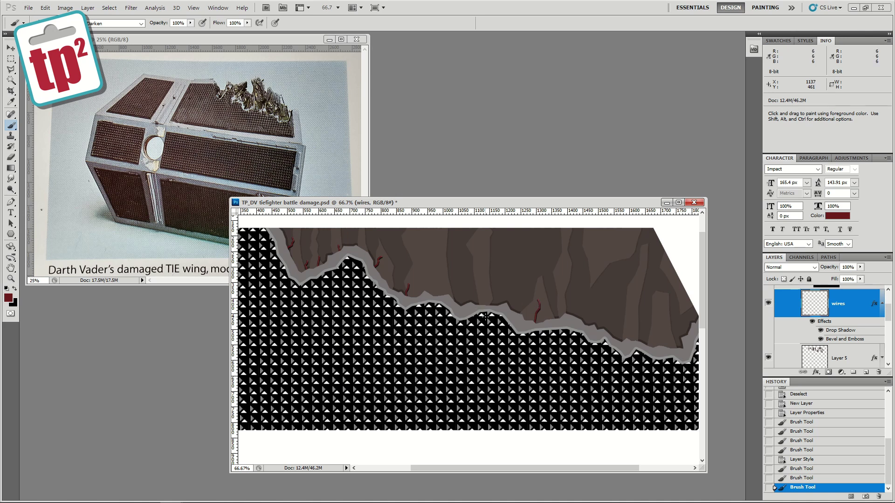
{"action": "left_click_drag", "start_coordinate": [472, 294], "coordinate": [472, 286]}
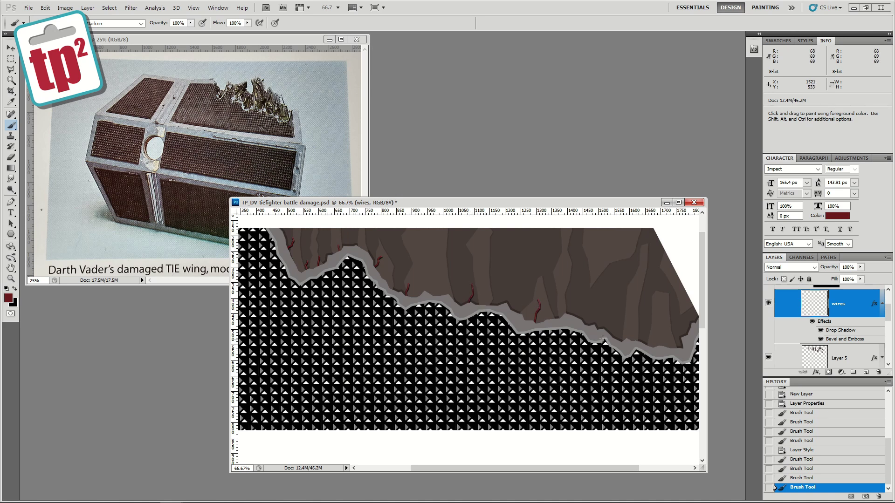
{"action": "left_click_drag", "start_coordinate": [606, 317], "coordinate": [608, 326]}
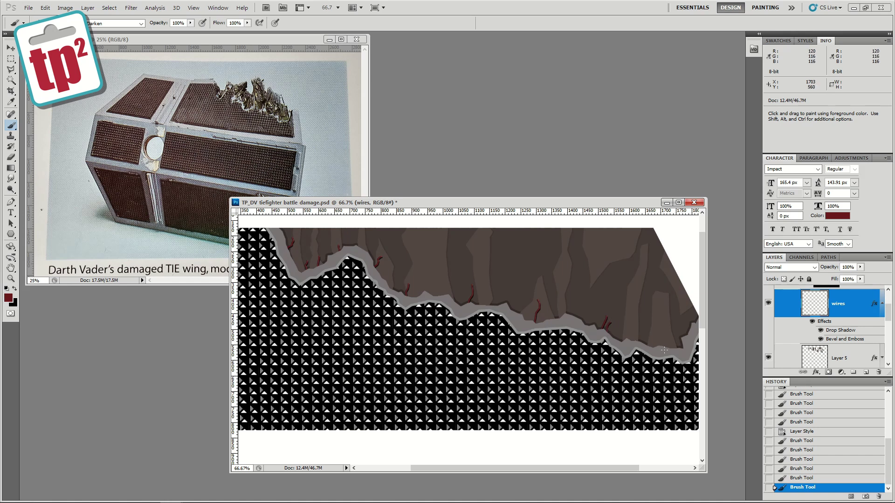
{"action": "mouse_move", "coordinate": [666, 339]}
{"action": "left_mouse_down"}
{"action": "mouse_move", "coordinate": [666, 328]}
{"action": "mouse_move", "coordinate": [678, 332]}
{"action": "left_mouse_up"}
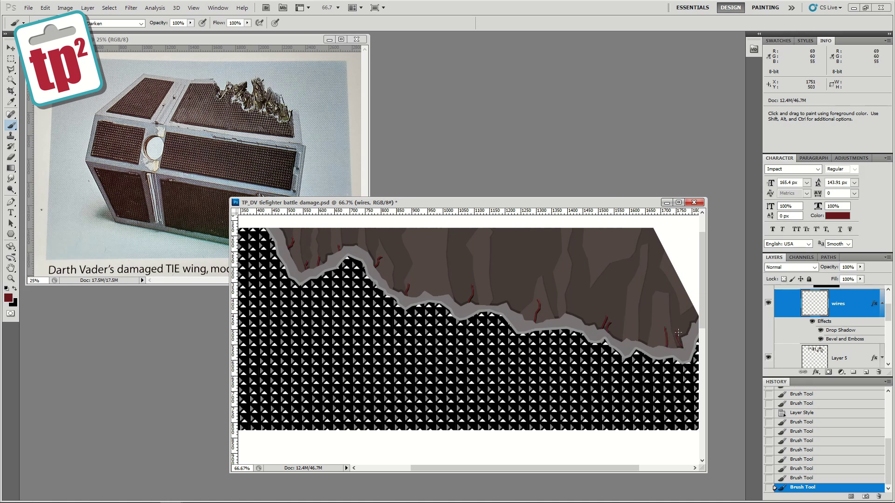
{"action": "left_click", "coordinate": [11, 279]}
{"action": "left_click", "coordinate": [306, 245]}
{"action": "left_click", "coordinate": [365, 292]}
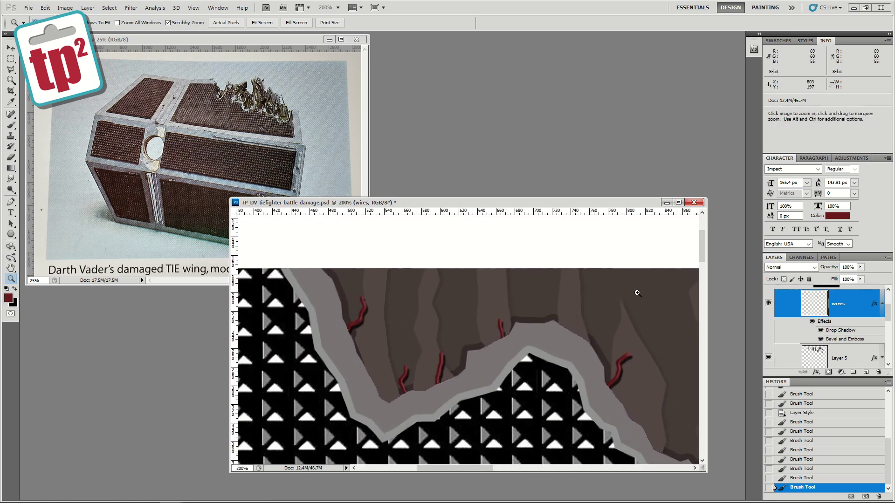
Step: Set the foreground colour to green (376c1a) and zoom in on the torn edge
{"action": "left_click", "coordinate": [9, 299]}
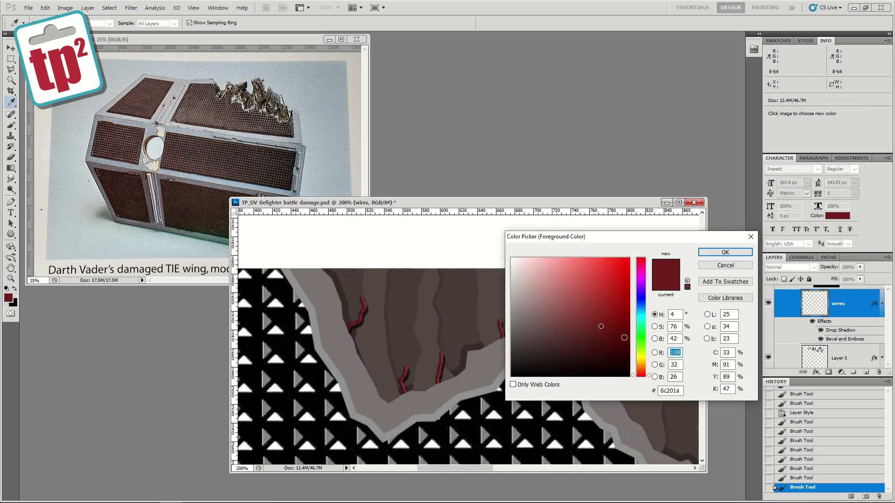
{"action": "left_click", "coordinate": [642, 345]}
{"action": "left_click", "coordinate": [725, 253]}
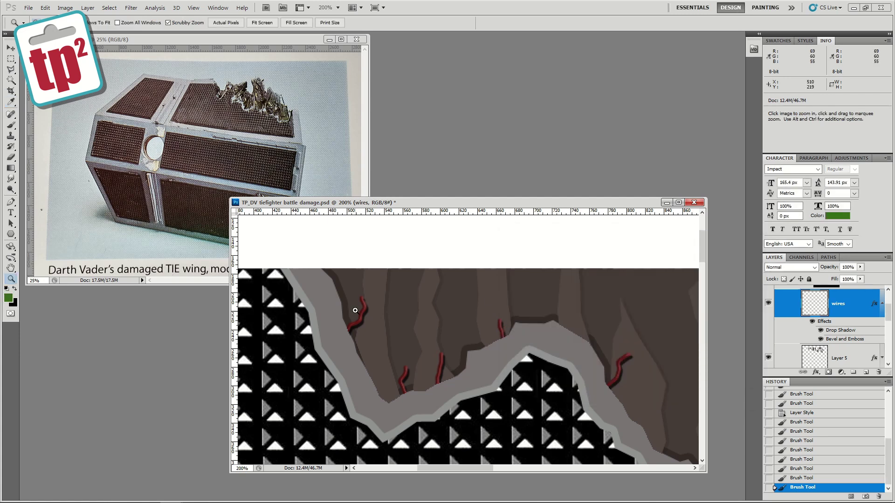
{"action": "key", "text": "z"}
{"action": "left_click", "coordinate": [359, 307]}
{"action": "left_click", "coordinate": [11, 125]}
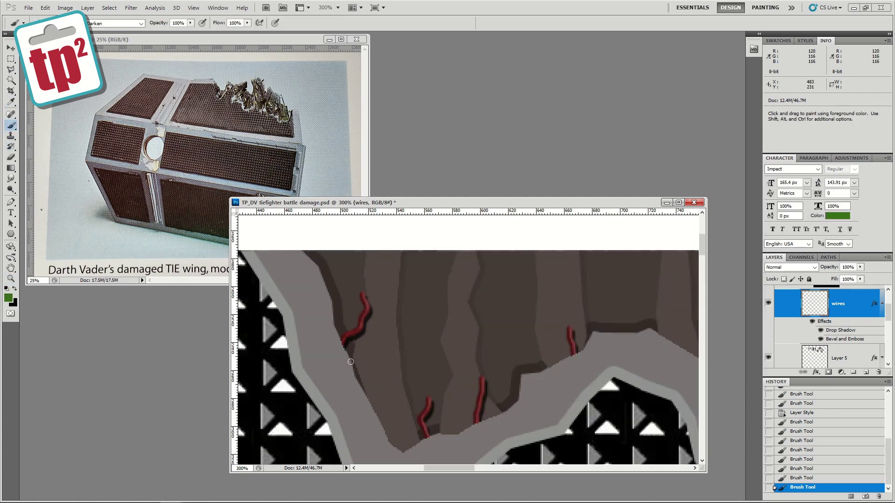
Step: Paint three green wires beside the red ones along the torn edge
{"action": "left_click_drag", "start_coordinate": [345, 354], "coordinate": [400, 319]}
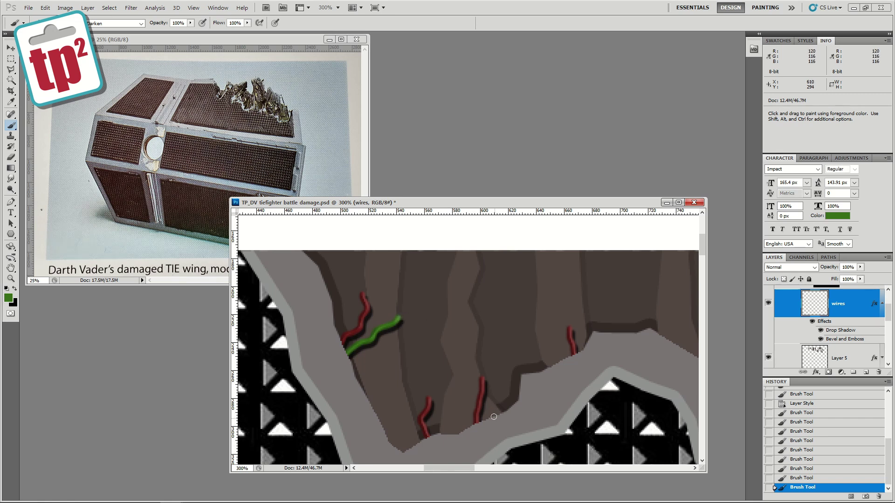
{"action": "left_click_drag", "start_coordinate": [497, 414], "coordinate": [513, 353]}
{"action": "key", "text": "space"}
{"action": "mouse_move", "coordinate": [611, 359]}
{"action": "left_mouse_down"}
{"action": "mouse_move", "coordinate": [463, 321]}
{"action": "mouse_move", "coordinate": [448, 349]}
{"action": "left_mouse_up"}
{"action": "left_click_drag", "start_coordinate": [558, 391], "coordinate": [603, 346]}
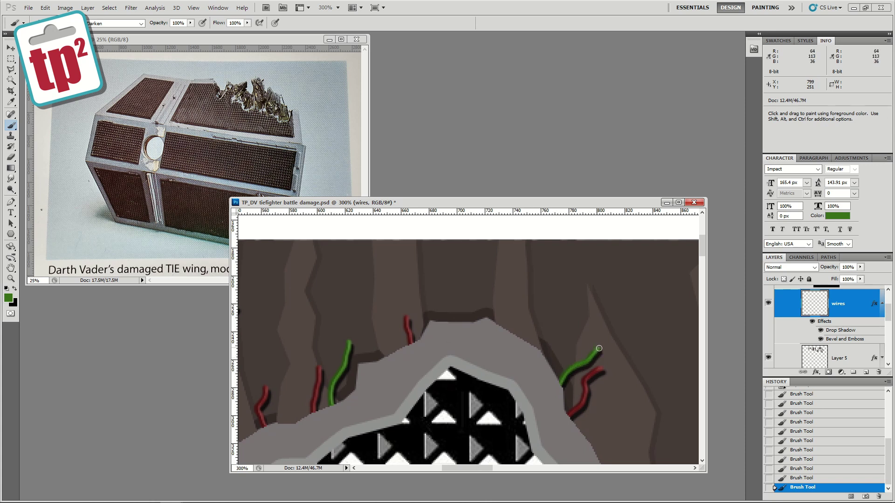
{"action": "key", "text": "space"}
{"action": "left_click_drag", "start_coordinate": [648, 403], "coordinate": [371, 252]}
{"action": "mouse_move", "coordinate": [620, 387]}
{"action": "left_mouse_down"}
{"action": "mouse_move", "coordinate": [444, 366]}
{"action": "mouse_move", "coordinate": [449, 301]}
{"action": "left_mouse_up"}
Step: Paint more green wires between the red ones further along the edge
{"action": "mouse_move", "coordinate": [614, 387]}
{"action": "left_mouse_down"}
{"action": "mouse_move", "coordinate": [609, 343]}
{"action": "mouse_move", "coordinate": [397, 322]}
{"action": "left_mouse_up"}
{"action": "left_click_drag", "start_coordinate": [586, 436], "coordinate": [608, 337]}
{"action": "left_click_drag", "start_coordinate": [578, 433], "coordinate": [575, 382]}
{"action": "mouse_move", "coordinate": [680, 390]}
{"action": "left_mouse_down"}
{"action": "mouse_move", "coordinate": [457, 330]}
{"action": "mouse_move", "coordinate": [304, 352]}
{"action": "left_mouse_up"}
{"action": "mouse_move", "coordinate": [498, 425]}
{"action": "left_mouse_down"}
{"action": "mouse_move", "coordinate": [520, 359]}
{"action": "mouse_move", "coordinate": [547, 332]}
{"action": "mouse_move", "coordinate": [440, 314]}
{"action": "mouse_move", "coordinate": [356, 278]}
{"action": "mouse_move", "coordinate": [244, 310]}
{"action": "mouse_move", "coordinate": [294, 329]}
{"action": "left_mouse_up"}
{"action": "left_click_drag", "start_coordinate": [539, 411], "coordinate": [515, 334]}
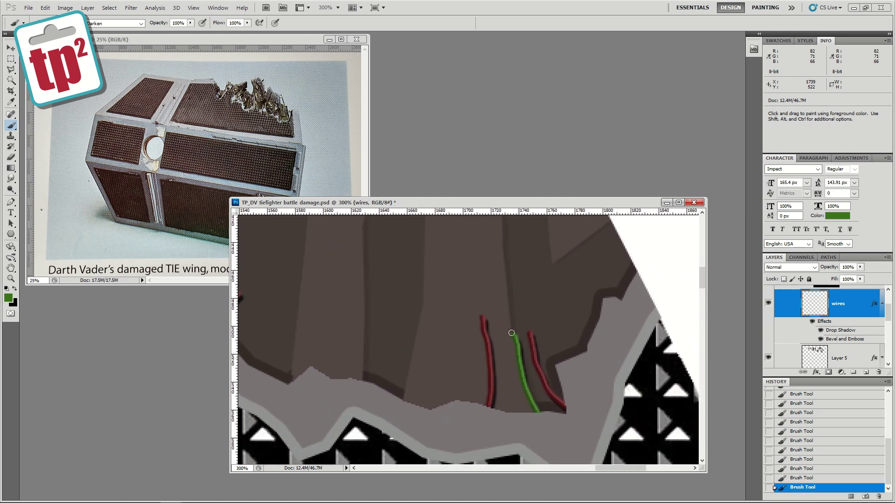
{"action": "left_click", "coordinate": [880, 306]}
Step: Add a new layer above wires named 'wires 2'
{"action": "right_click", "coordinate": [853, 307]}
{"action": "key", "text": "Escape"}
{"action": "left_click", "coordinate": [855, 372]}
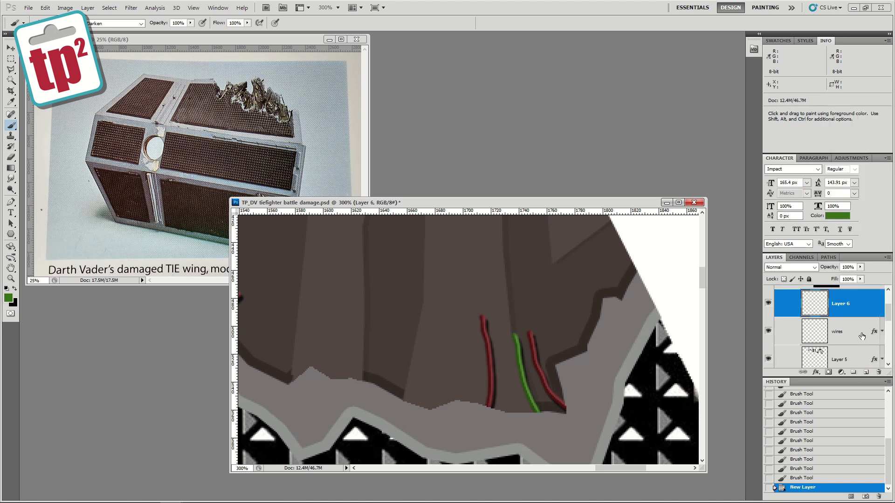
{"action": "double_click", "coordinate": [838, 305]}
{"action": "type", "text": "wires 2"}
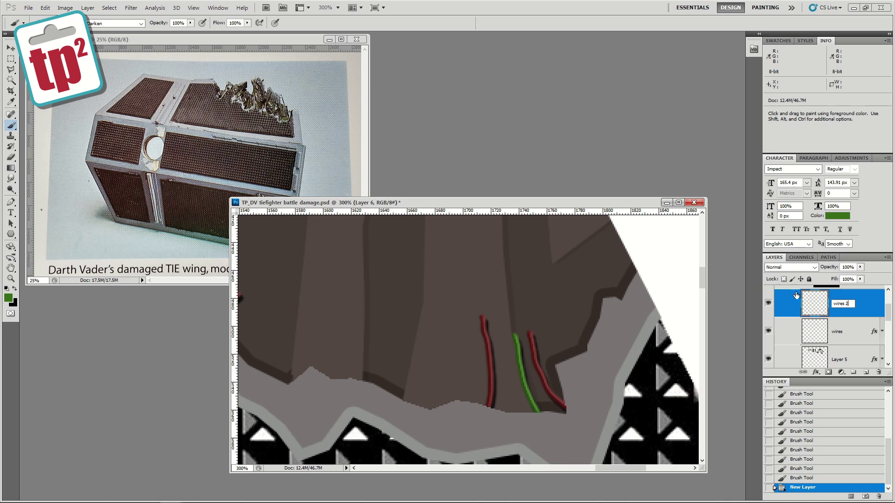
{"action": "key", "text": "Return"}
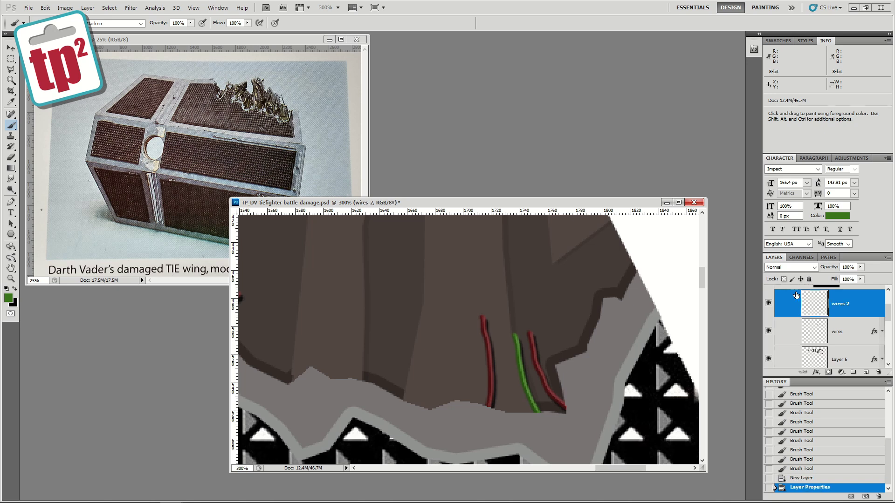
Step: Copy the wires layer's drop shadow and bevel style onto wires 2
{"action": "right_click", "coordinate": [870, 331]}
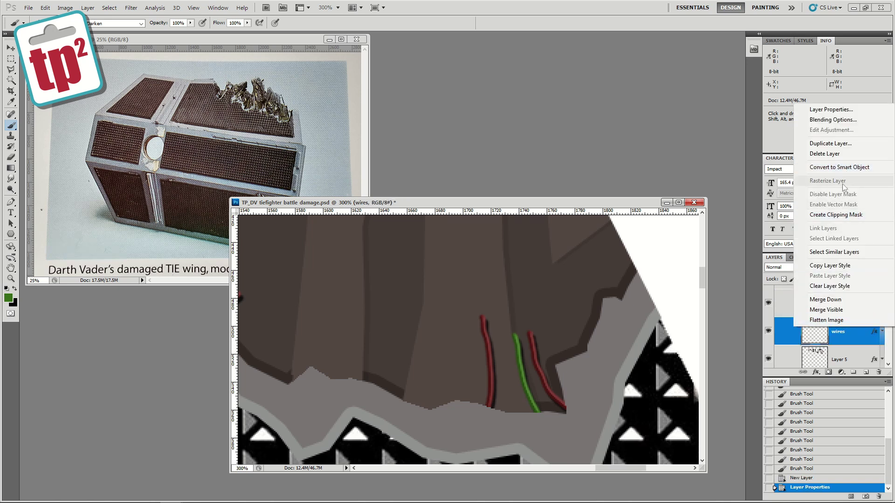
{"action": "left_click", "coordinate": [832, 263]}
{"action": "right_click", "coordinate": [864, 309]}
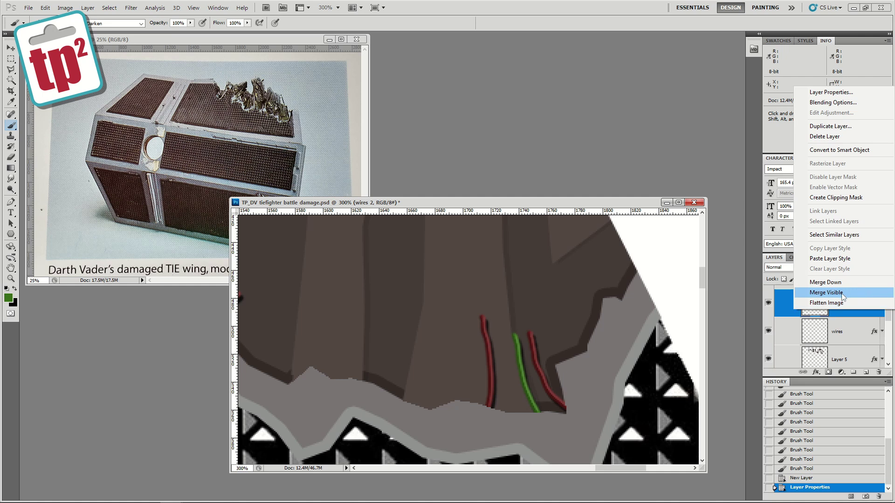
{"action": "left_click", "coordinate": [832, 258]}
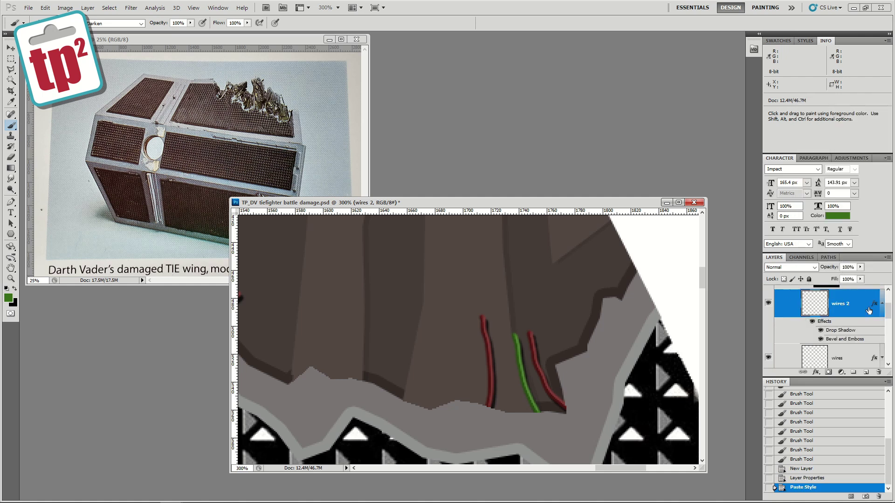
{"action": "left_click", "coordinate": [882, 303]}
{"action": "left_click", "coordinate": [838, 216]}
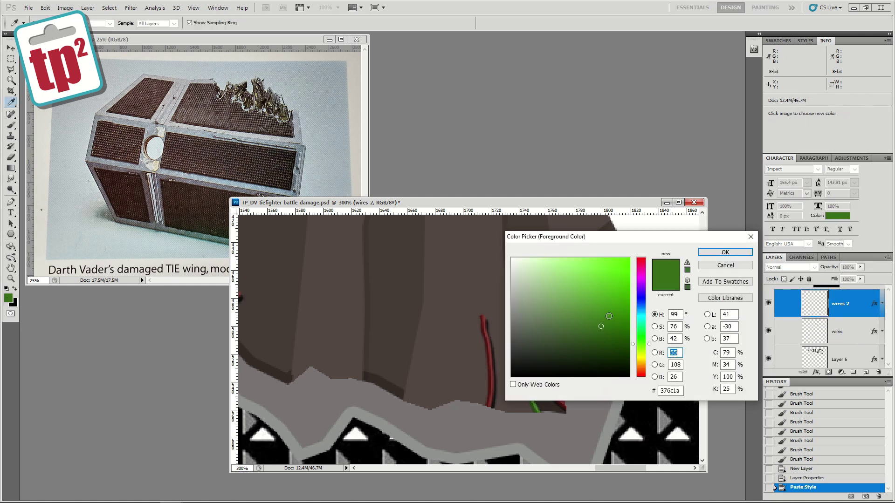
Step: Set the foreground colour to teal and paint the first teal wires alongside and across the red wires
{"action": "type", "text": "26"}
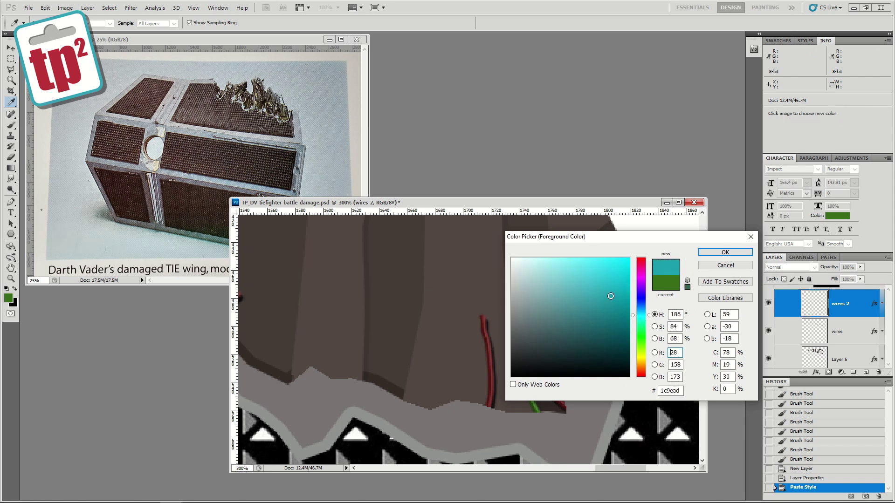
{"action": "left_click", "coordinate": [726, 253]}
{"action": "left_click_drag", "start_coordinate": [476, 402], "coordinate": [549, 329]}
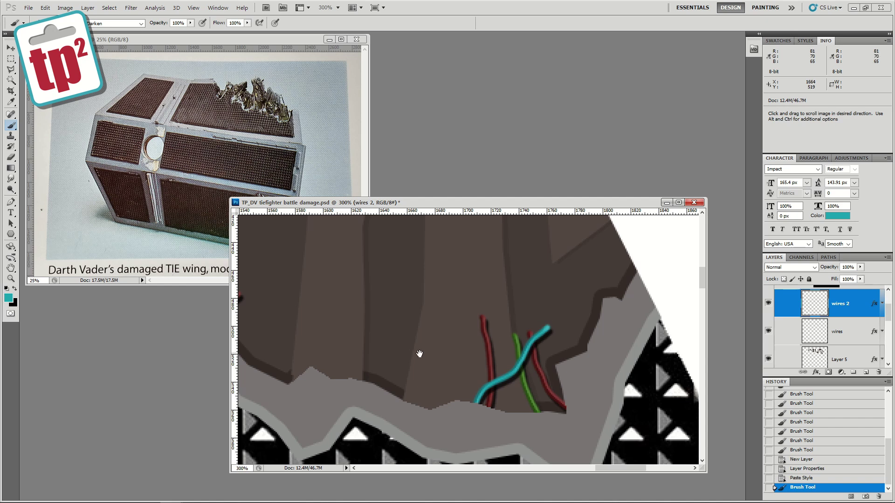
{"action": "left_click_drag", "start_coordinate": [419, 356], "coordinate": [619, 333]}
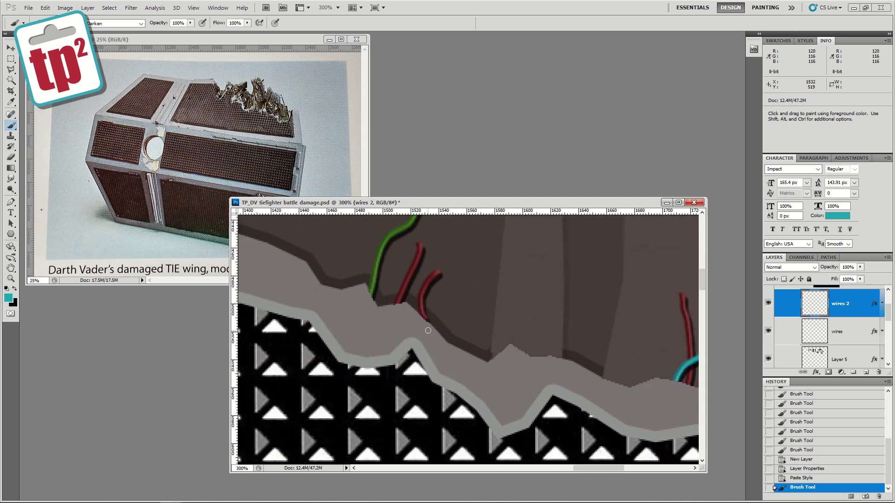
{"action": "left_click_drag", "start_coordinate": [433, 313], "coordinate": [413, 266]}
{"action": "left_click_drag", "start_coordinate": [314, 262], "coordinate": [514, 355]}
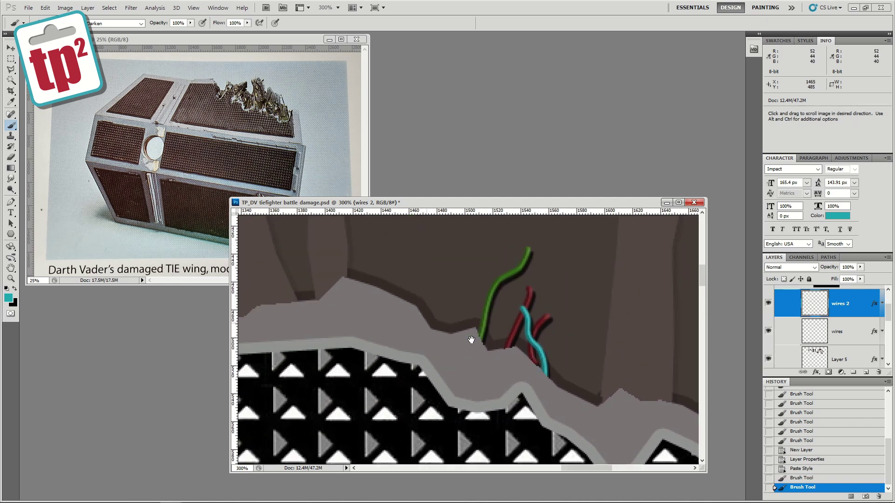
{"action": "left_click_drag", "start_coordinate": [372, 330], "coordinate": [431, 344]}
{"action": "left_click_drag", "start_coordinate": [378, 373], "coordinate": [348, 286]}
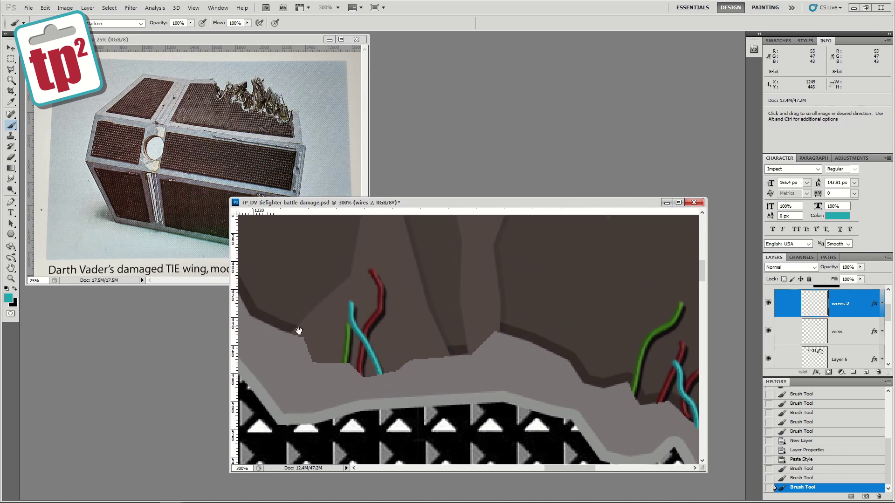
Step: Paint more teal wires across the red and green wires along the rest of the torn edge
{"action": "left_click_drag", "start_coordinate": [298, 326], "coordinate": [436, 317]}
{"action": "left_click_drag", "start_coordinate": [347, 322], "coordinate": [404, 261]}
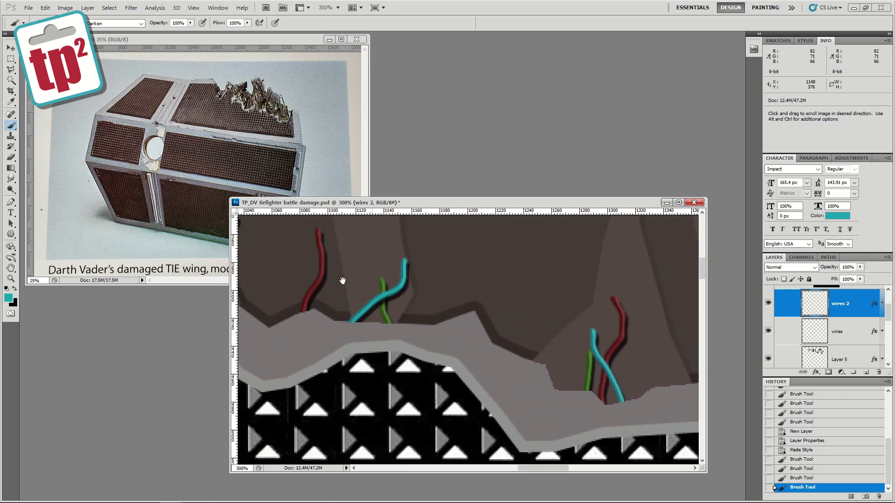
{"action": "left_click_drag", "start_coordinate": [292, 285], "coordinate": [460, 322]}
{"action": "left_click_drag", "start_coordinate": [379, 321], "coordinate": [417, 274]}
{"action": "left_click_drag", "start_coordinate": [350, 307], "coordinate": [518, 360]}
{"action": "left_click_drag", "start_coordinate": [370, 376], "coordinate": [344, 333]}
{"action": "mouse_move", "coordinate": [249, 254]}
{"action": "left_mouse_down"}
{"action": "mouse_move", "coordinate": [389, 309]}
{"action": "mouse_move", "coordinate": [397, 236]}
{"action": "left_mouse_up"}
{"action": "mouse_move", "coordinate": [476, 253]}
{"action": "left_mouse_down"}
{"action": "mouse_move", "coordinate": [527, 298]}
{"action": "mouse_move", "coordinate": [627, 346]}
{"action": "left_mouse_up"}
{"action": "left_click_drag", "start_coordinate": [367, 346], "coordinate": [393, 279]}
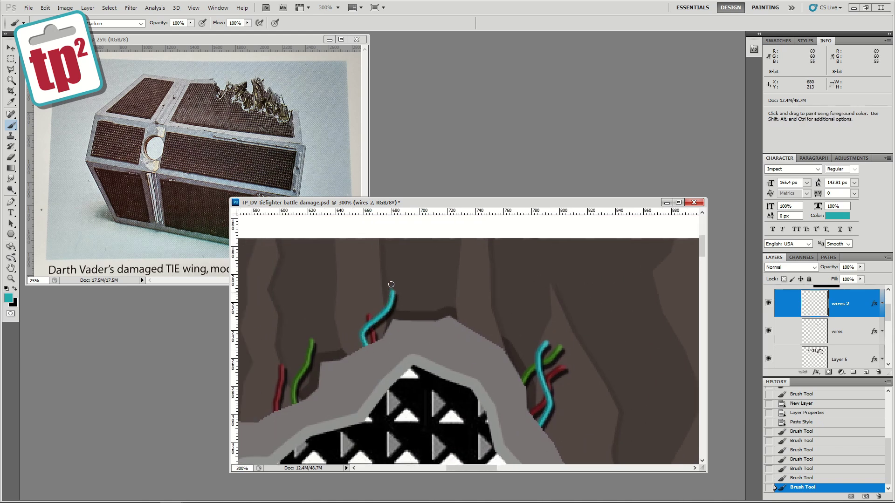
{"action": "left_click_drag", "start_coordinate": [308, 349], "coordinate": [513, 313]}
{"action": "left_click_drag", "start_coordinate": [337, 272], "coordinate": [417, 285]}
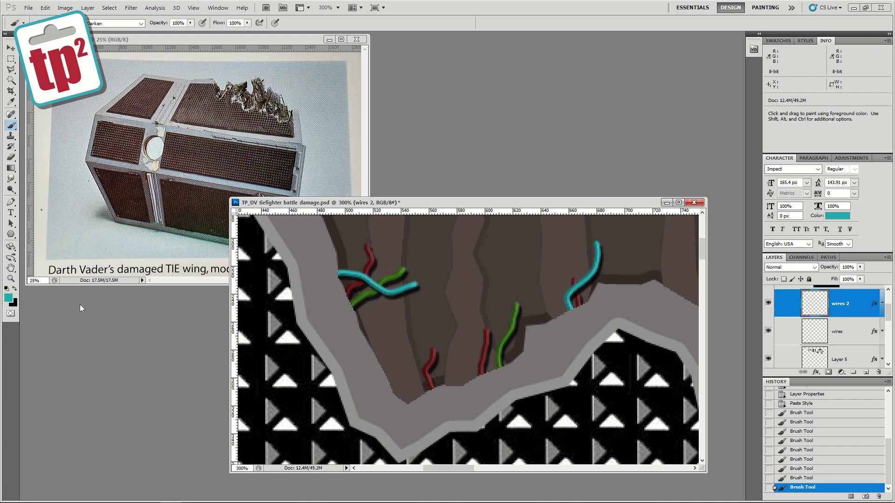
Step: Zoom out to view the whole panel and recentre it in the window
{"action": "left_click", "coordinate": [10, 278]}
{"action": "left_click", "coordinate": [320, 275], "text": "alt"}
{"action": "left_click", "coordinate": [405, 288], "text": "alt"}
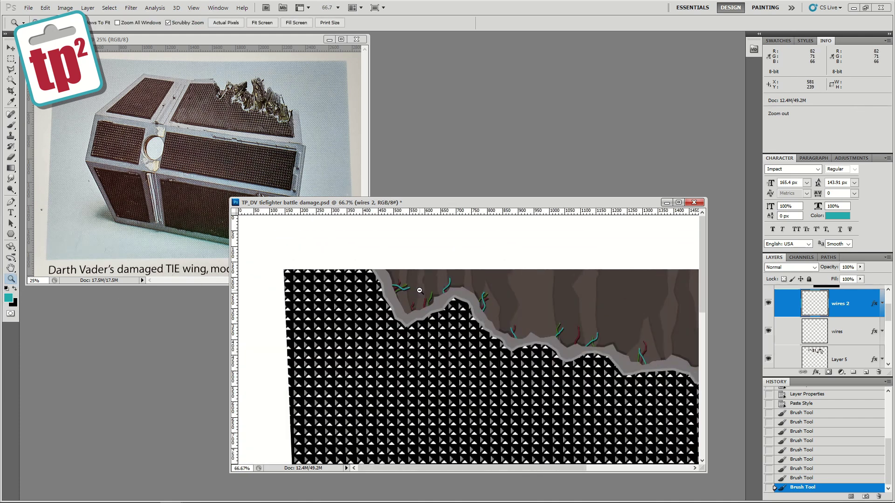
{"action": "left_click", "coordinate": [421, 292], "text": "alt"}
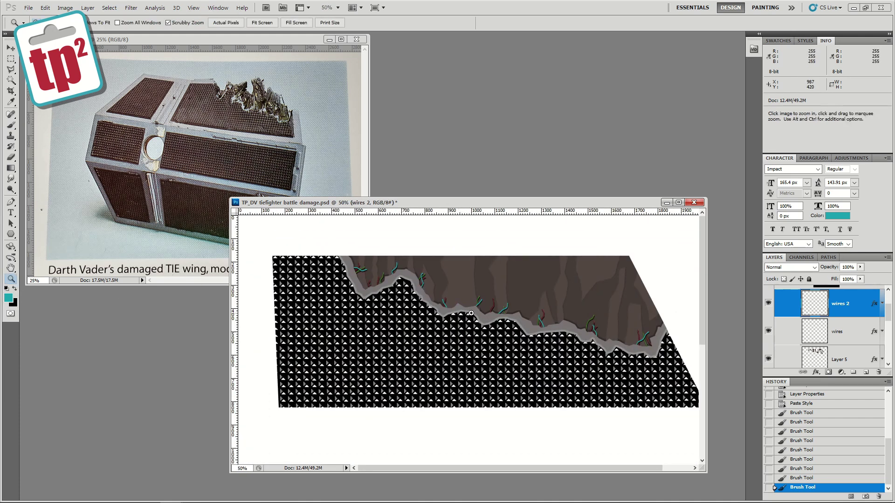
{"action": "left_click", "coordinate": [519, 311]}
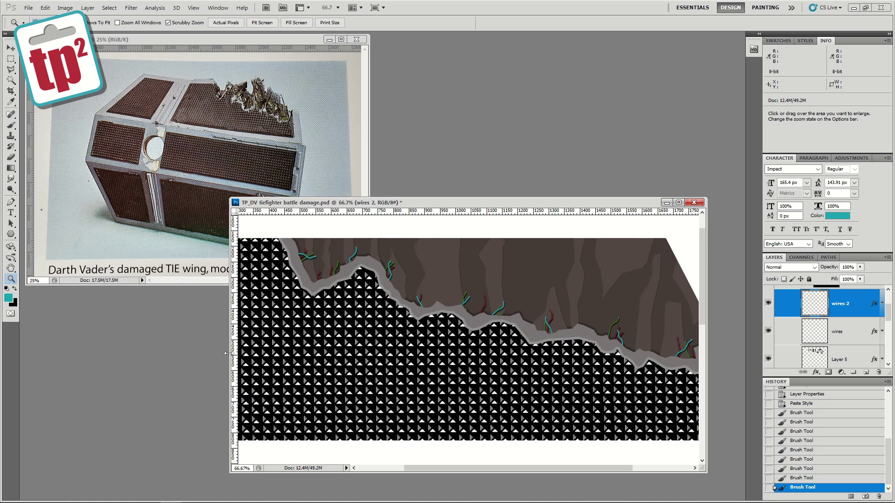
{"action": "left_click_drag", "start_coordinate": [225, 354], "coordinate": [142, 353]}
{"action": "left_click_drag", "start_coordinate": [470, 290], "coordinate": [396, 314]}
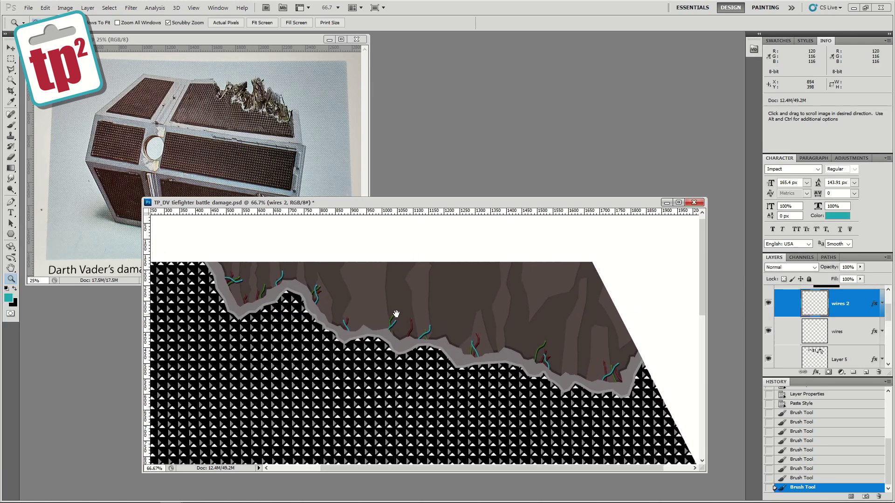
{"action": "left_click_drag", "start_coordinate": [889, 313], "coordinate": [891, 304]}
Step: Select the damage area from the damage detail mask and add a new layer above wires 2
{"action": "left_click", "coordinate": [11, 82]}
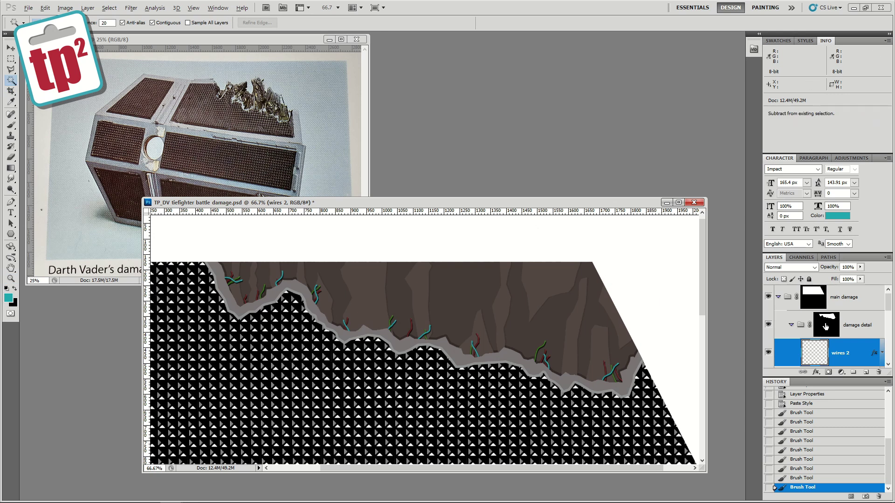
{"action": "left_click", "coordinate": [826, 326], "text": "alt"}
{"action": "left_click", "coordinate": [653, 288]}
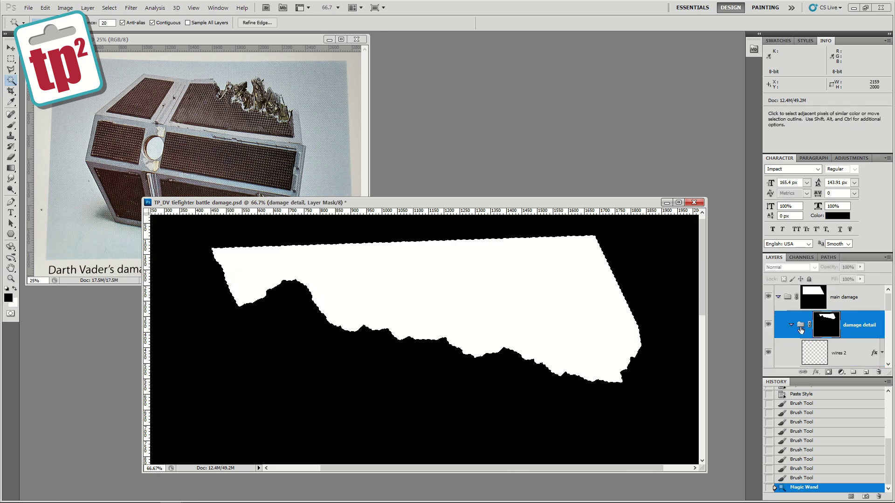
{"action": "left_click", "coordinate": [812, 354]}
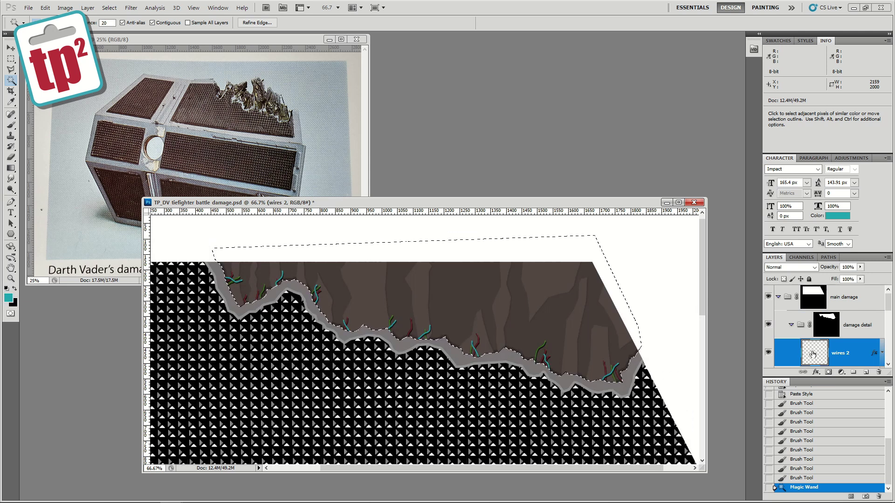
{"action": "key", "text": "ctrl+shift+alt+n"}
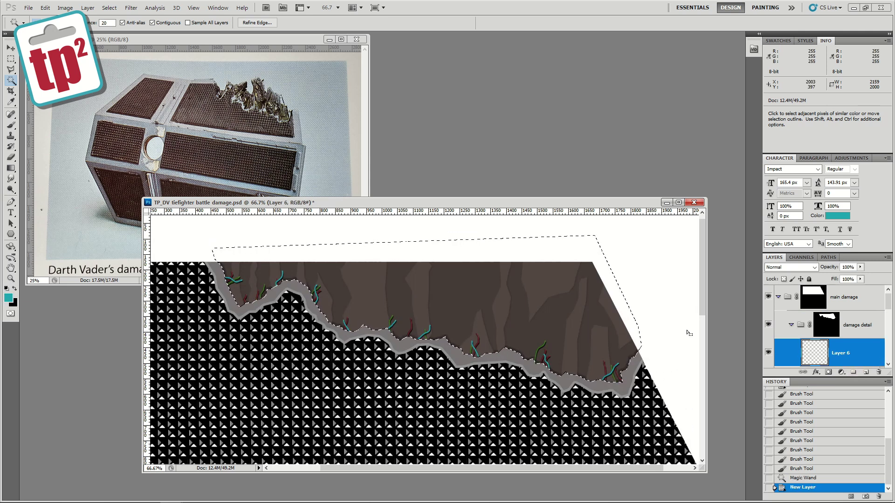
Step: Set the foreground colour to grey 818181, then undo a first grey fill
{"action": "left_click", "coordinate": [7, 297]}
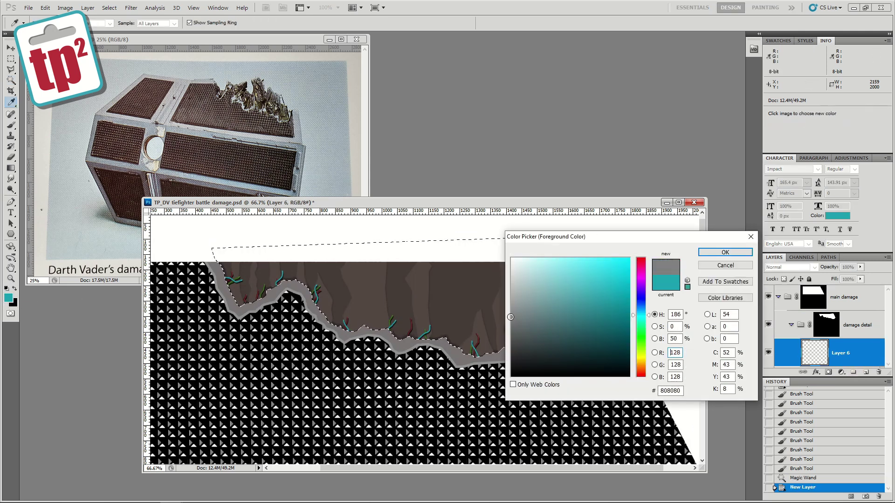
{"action": "left_click", "coordinate": [725, 252]}
{"action": "key", "text": "alt+BackSpace"}
{"action": "key", "text": "ctrl+d"}
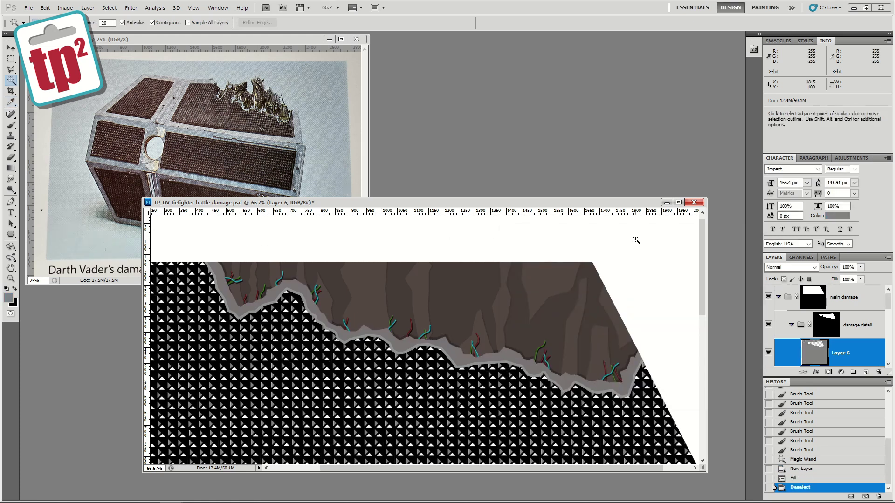
{"action": "key", "text": "ctrl+z"}
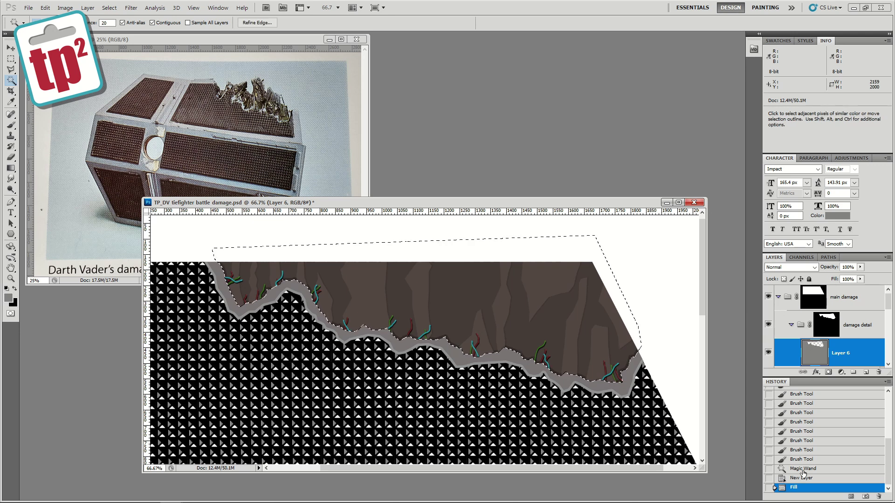
{"action": "left_click", "coordinate": [806, 479]}
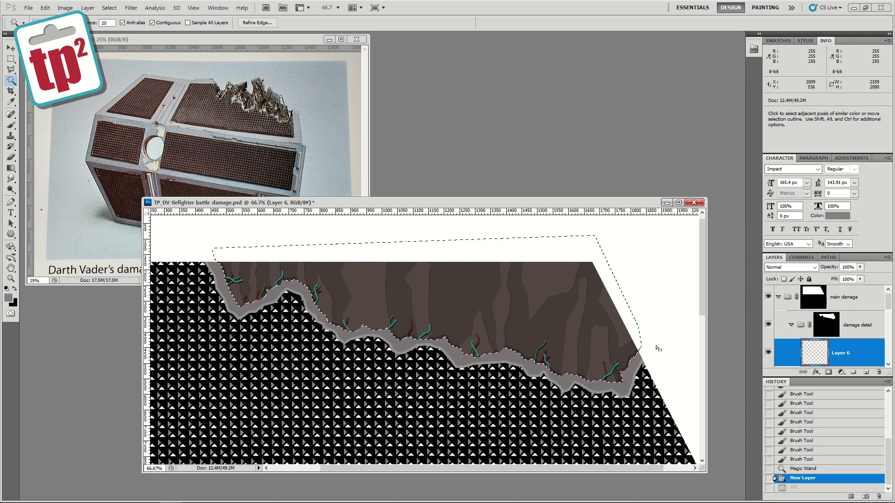
Step: Fill the inverted selection with grey and set the new layer to Overlay blending
{"action": "left_click", "coordinate": [109, 8]}
{"action": "left_click", "coordinate": [116, 44]}
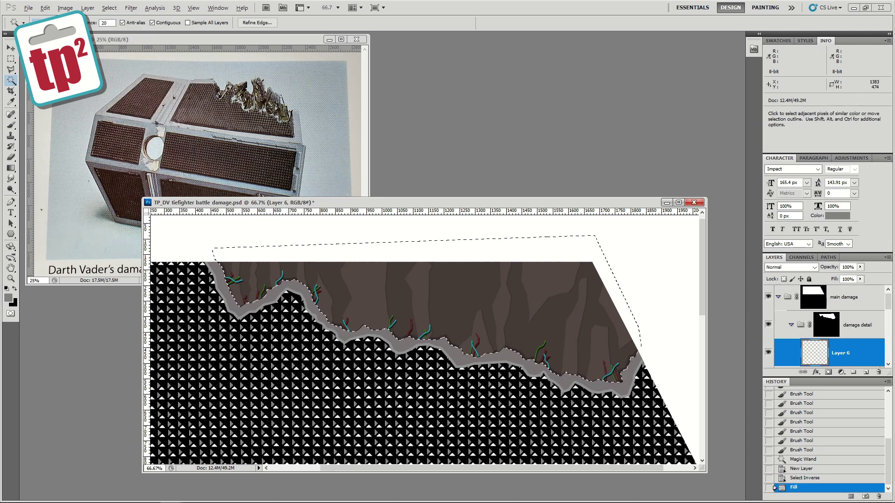
{"action": "key", "text": "alt+BackSpace"}
{"action": "key", "text": "ctrl+d"}
{"action": "left_click", "coordinate": [791, 267]}
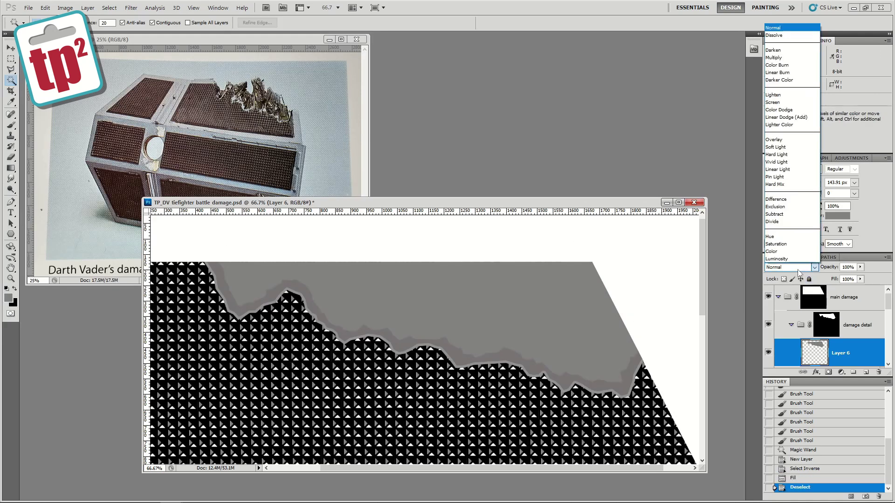
{"action": "left_click", "coordinate": [783, 141]}
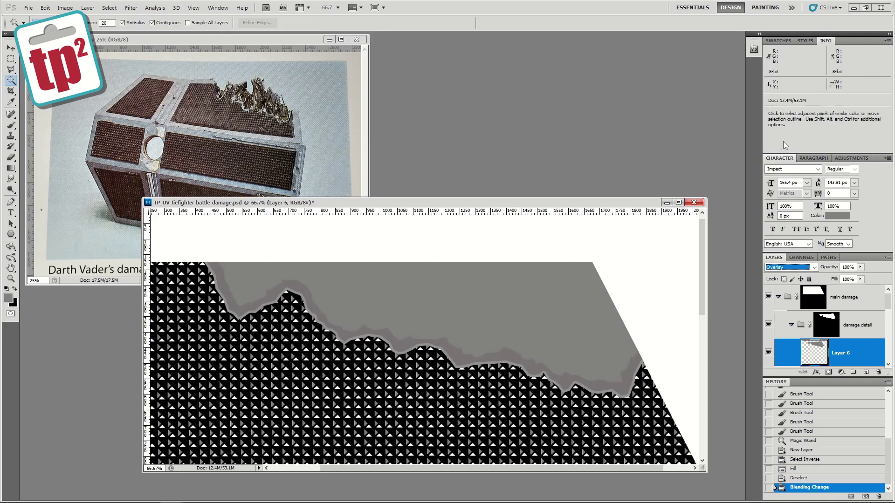
{"action": "left_click", "coordinate": [88, 8]}
{"action": "left_click", "coordinate": [217, 79]}
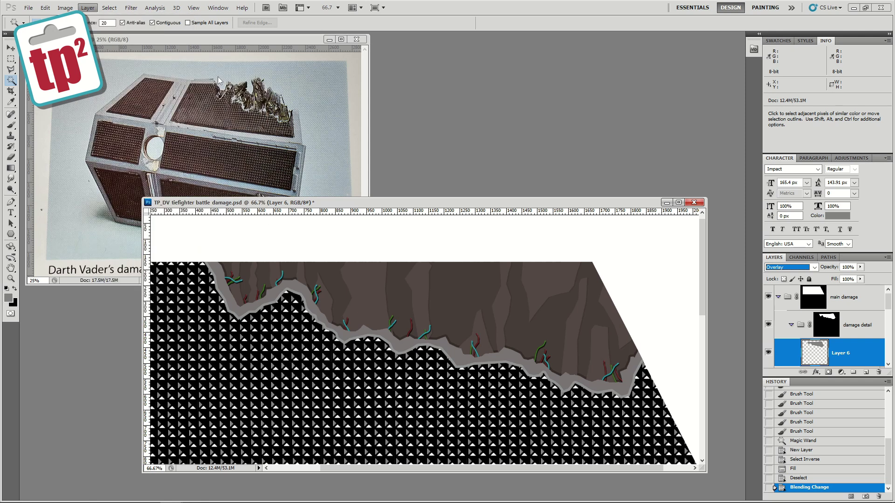
Step: Give Layer 6 an inner shadow with local angle about -118°, distance 25 and size 35
{"action": "left_click", "coordinate": [607, 112]}
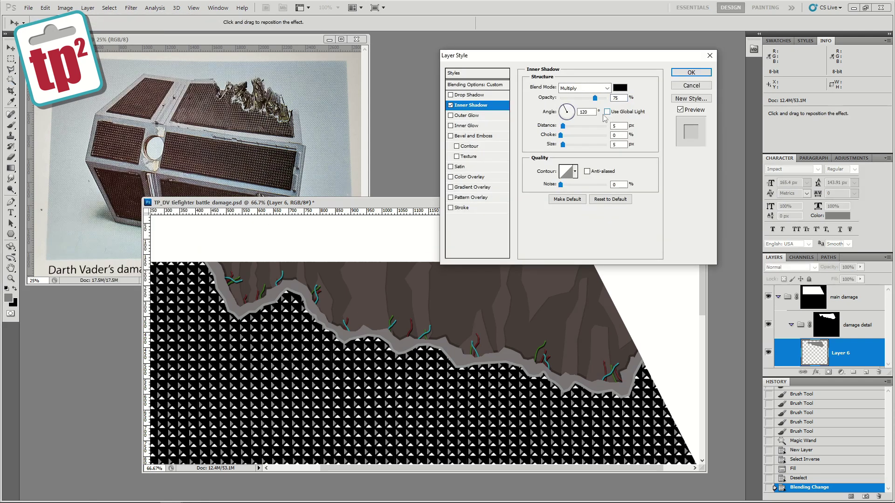
{"action": "left_click_drag", "start_coordinate": [568, 107], "coordinate": [574, 127]}
{"action": "left_click_drag", "start_coordinate": [561, 136], "coordinate": [571, 136]}
{"action": "left_click", "coordinate": [566, 120]}
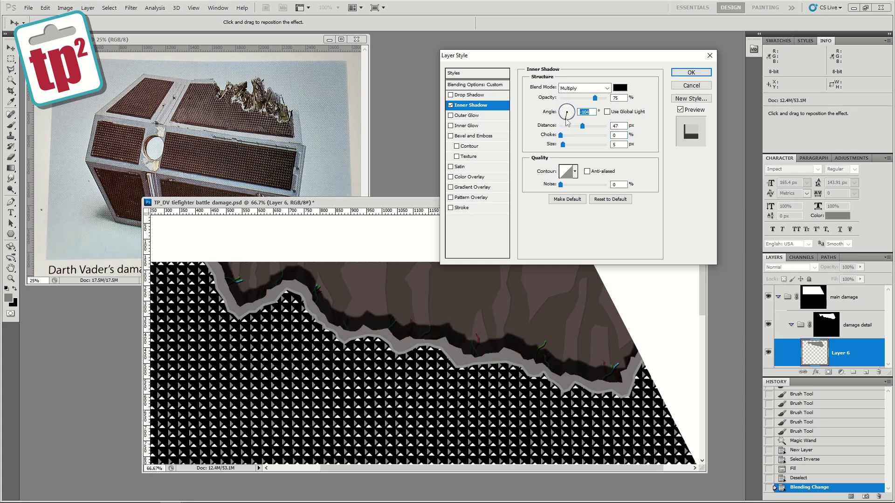
{"action": "left_click_drag", "start_coordinate": [582, 126], "coordinate": [573, 127]}
{"action": "left_click", "coordinate": [570, 145]}
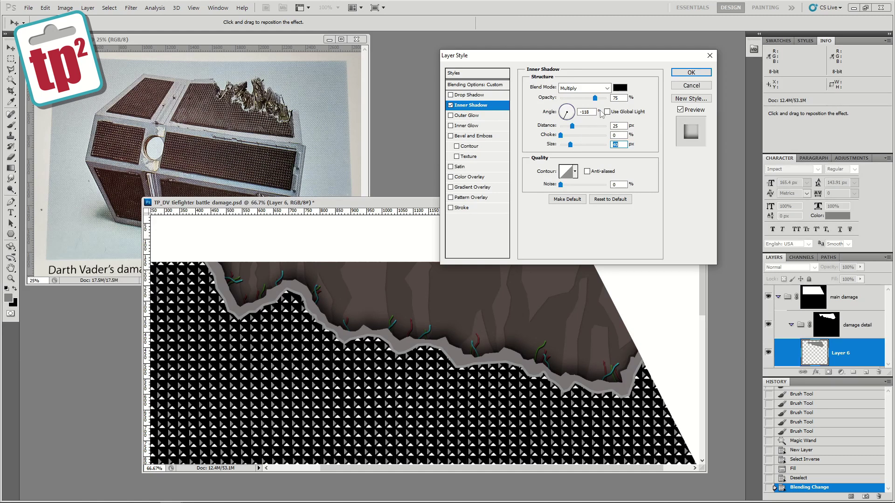
{"action": "left_click", "coordinate": [691, 73]}
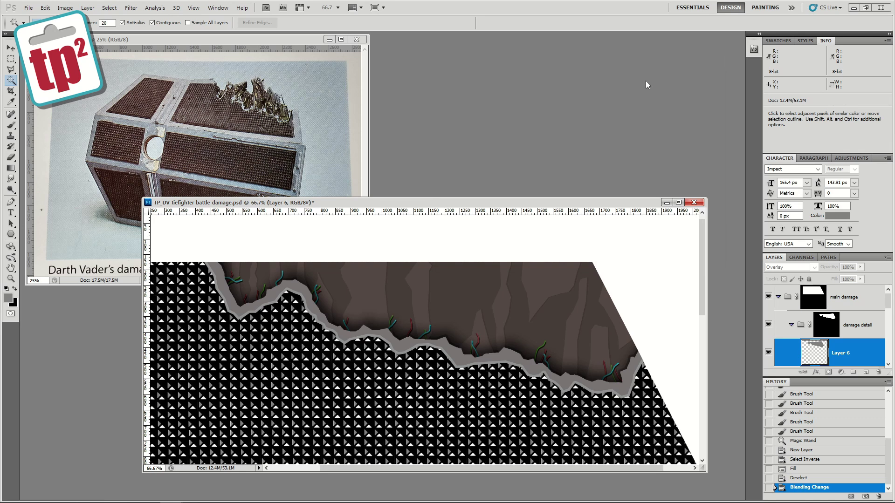
Step: Zoom in on the left torn edge and open Layer 4's layer style settings
{"action": "left_click", "coordinate": [11, 279]}
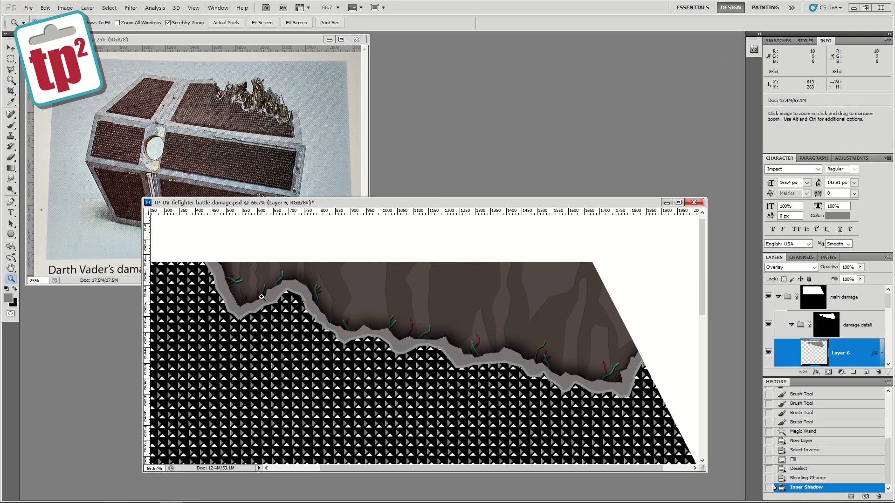
{"action": "left_click_drag", "start_coordinate": [209, 272], "coordinate": [385, 340]}
{"action": "mouse_move", "coordinate": [887, 301]}
{"action": "left_mouse_down"}
{"action": "mouse_move", "coordinate": [885, 331]}
{"action": "mouse_move", "coordinate": [868, 339]}
{"action": "left_mouse_up"}
{"action": "left_click", "coordinate": [846, 341]}
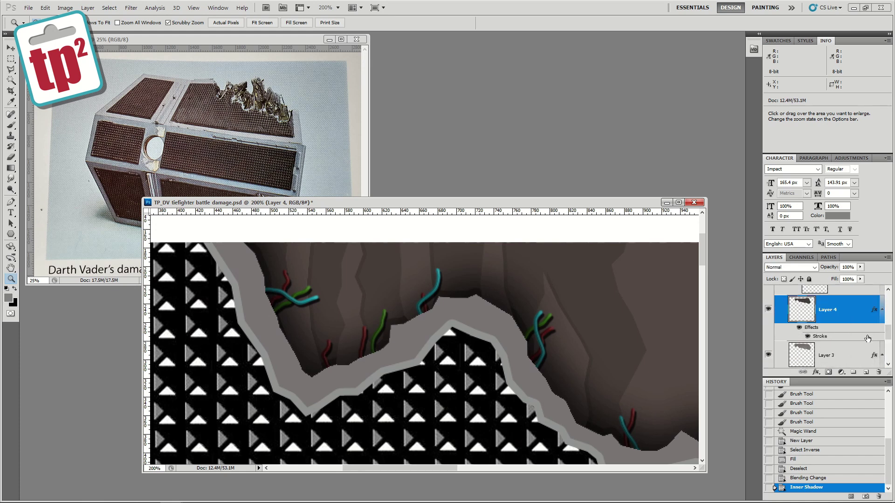
{"action": "double_click", "coordinate": [791, 307]}
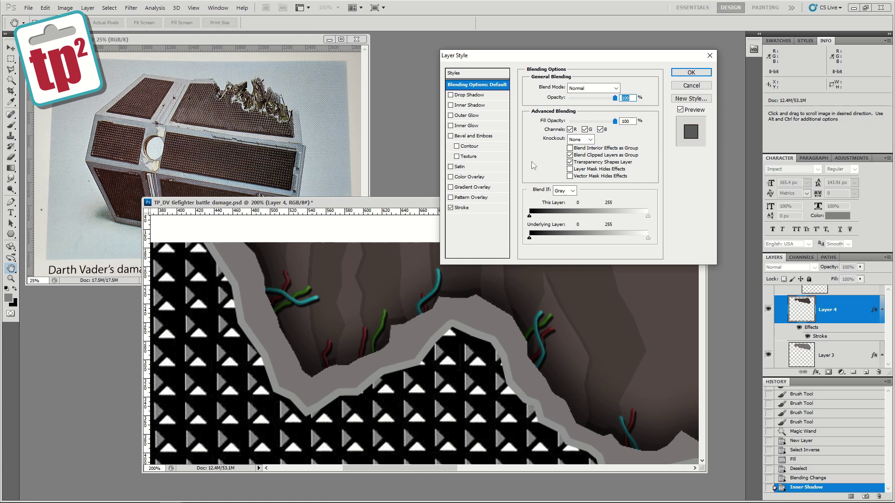
Step: Add a Layer 4 drop shadow: size 0, distance 4, opacity 27%, without global light
{"action": "left_click", "coordinate": [450, 96]}
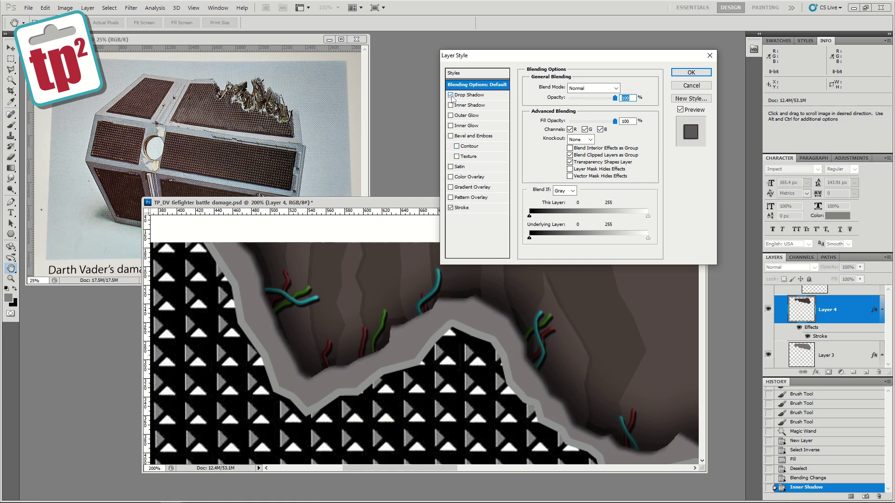
{"action": "left_click", "coordinate": [469, 95]}
{"action": "mouse_move", "coordinate": [563, 144]}
{"action": "left_mouse_down"}
{"action": "mouse_move", "coordinate": [548, 149]}
{"action": "mouse_move", "coordinate": [562, 126]}
{"action": "left_mouse_up"}
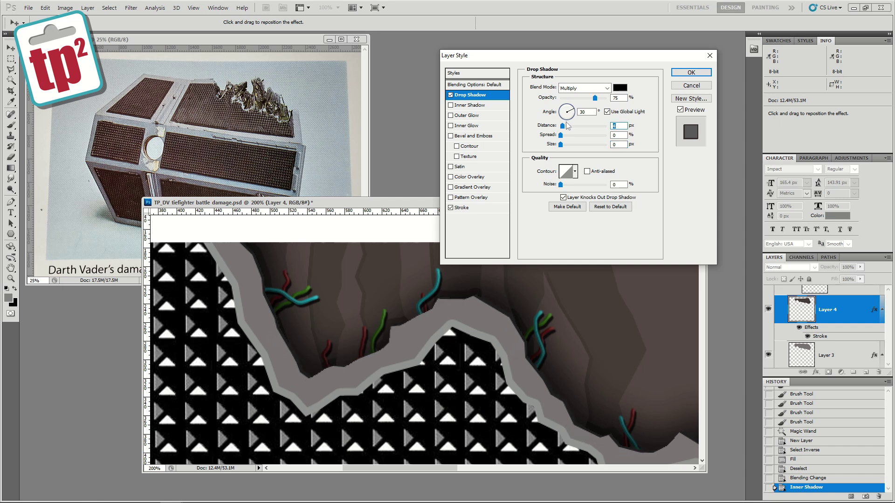
{"action": "left_click_drag", "start_coordinate": [590, 99], "coordinate": [573, 99]}
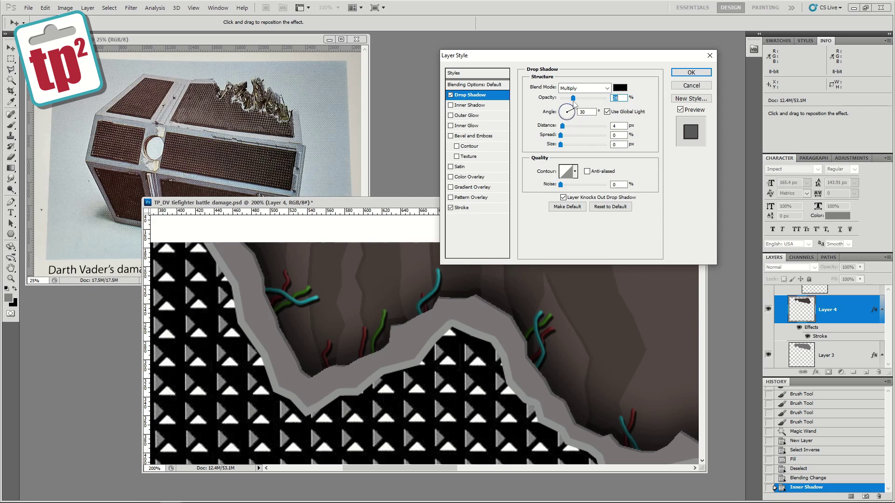
{"action": "left_click", "coordinate": [607, 112]}
{"action": "left_click_drag", "start_coordinate": [564, 106], "coordinate": [569, 111]}
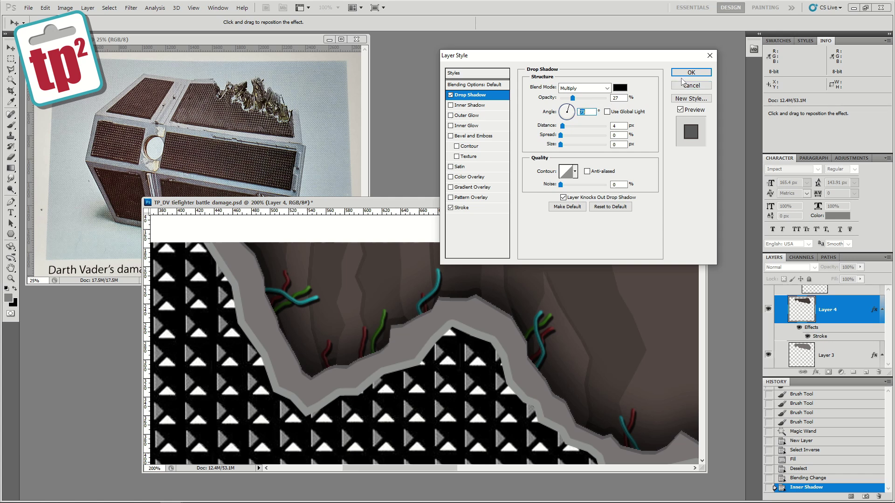
{"action": "key", "text": "Return"}
{"action": "key", "text": "z"}
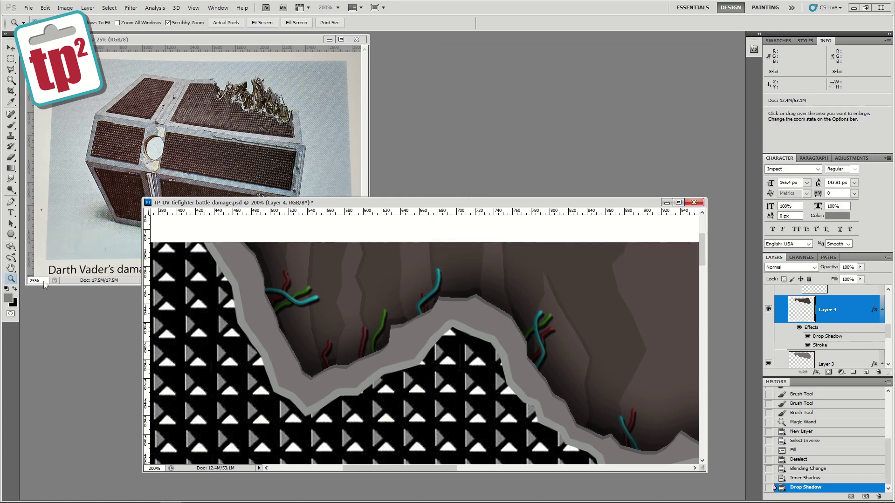
{"action": "left_click", "coordinate": [252, 271], "text": "alt"}
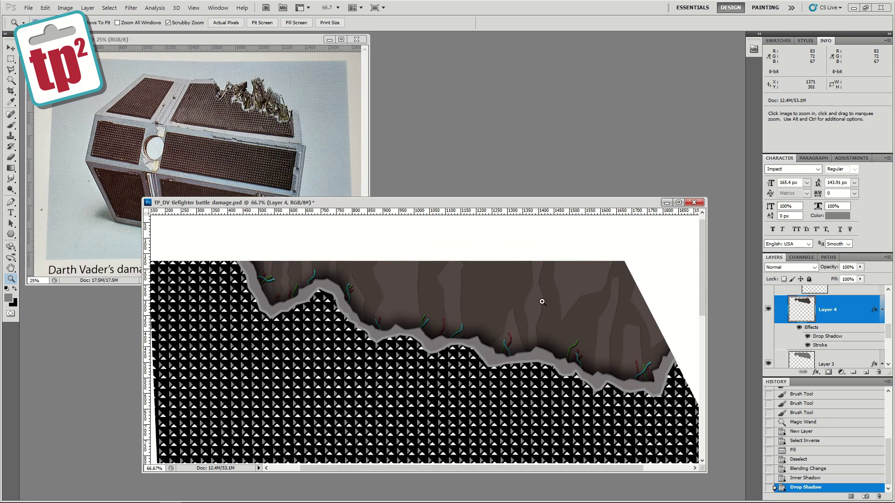
Step: Add Layer 7 above the damage detail group, fill it white, and set it to Multiply
{"action": "left_click_drag", "start_coordinate": [887, 328], "coordinate": [893, 303]}
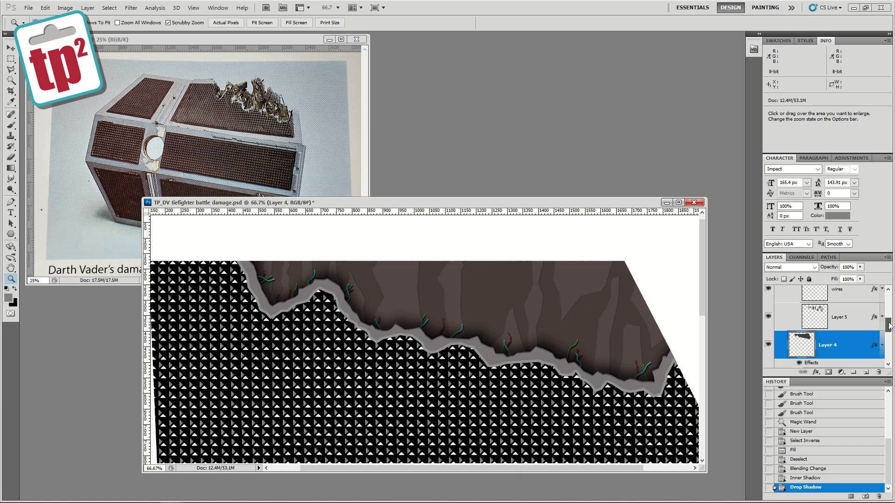
{"action": "left_click", "coordinate": [791, 306]}
{"action": "left_click", "coordinate": [844, 309]}
{"action": "left_click", "coordinate": [866, 373]}
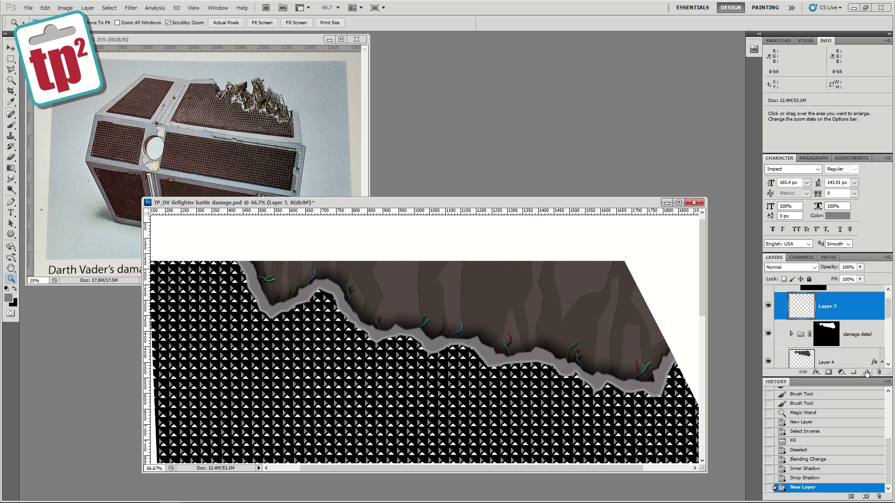
{"action": "left_click", "coordinate": [6, 289]}
{"action": "key", "text": "alt+BackSpace"}
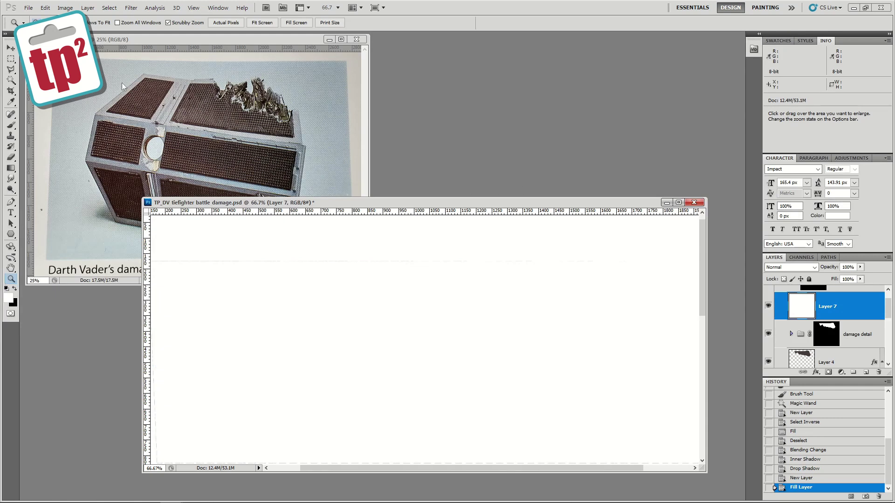
{"action": "left_click", "coordinate": [88, 8]}
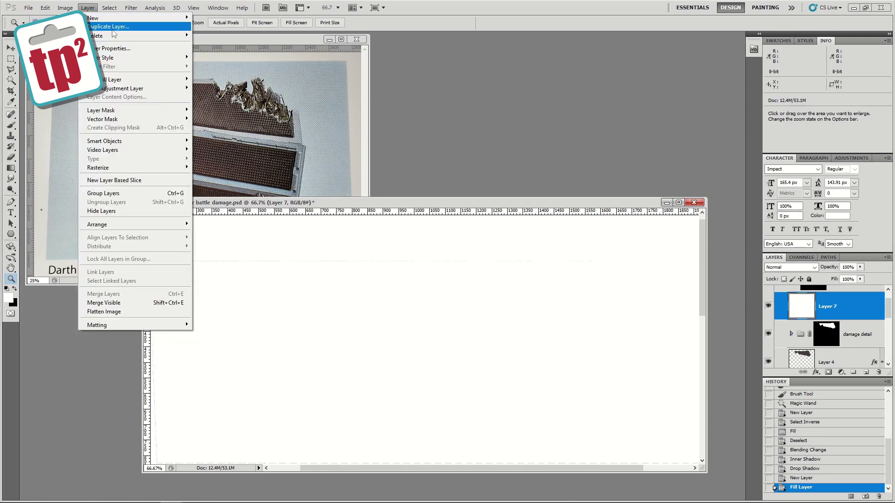
{"action": "left_click", "coordinate": [789, 267]}
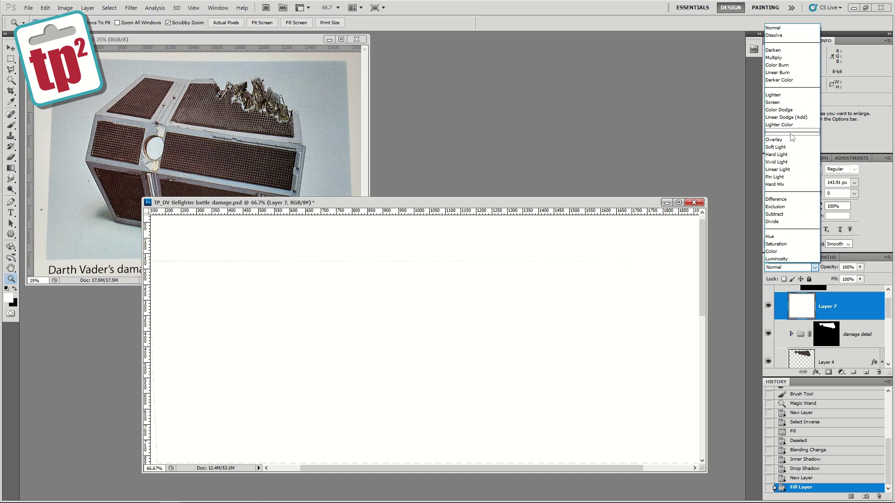
{"action": "left_click", "coordinate": [783, 57]}
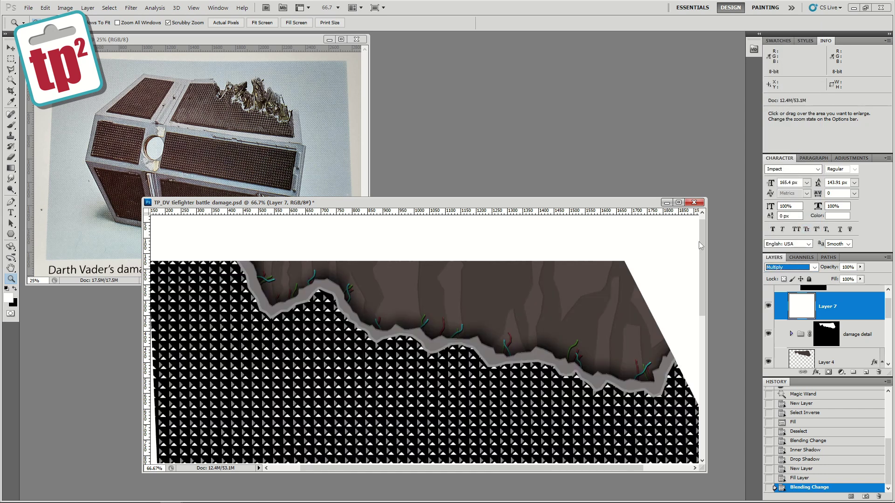
Step: Set the foreground colour to dark reddish brown #5e3f35
{"action": "left_click", "coordinate": [8, 297]}
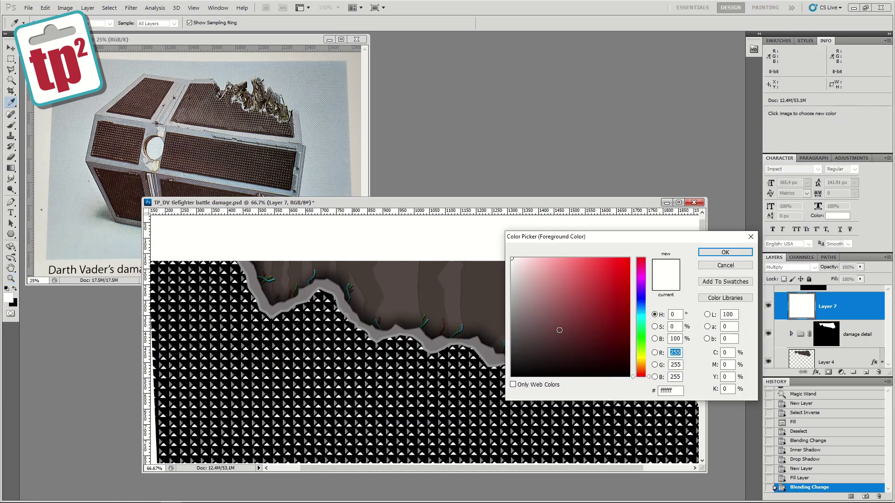
{"action": "left_click", "coordinate": [562, 333]}
{"action": "left_click", "coordinate": [644, 372]}
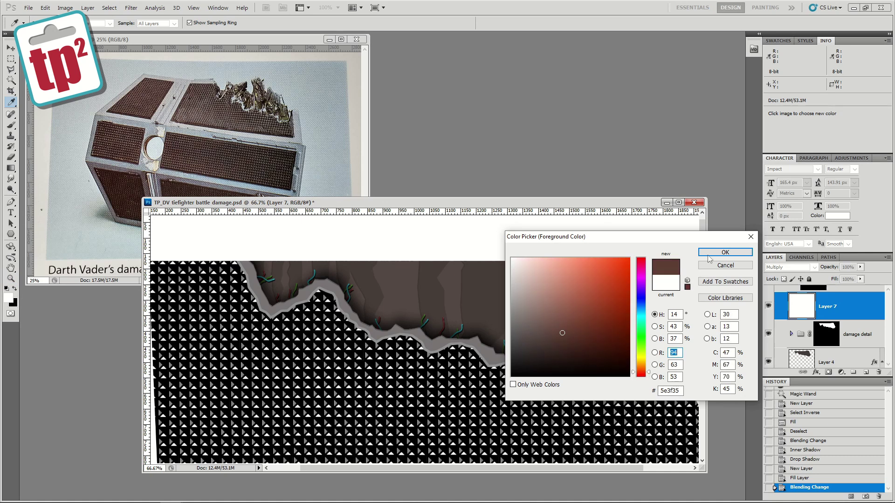
{"action": "left_click", "coordinate": [709, 254]}
Step: Brush dark brown burn dabs along the left torn edge and the nearby lower and top edges
{"action": "key", "text": "z"}
{"action": "left_click", "coordinate": [11, 125]}
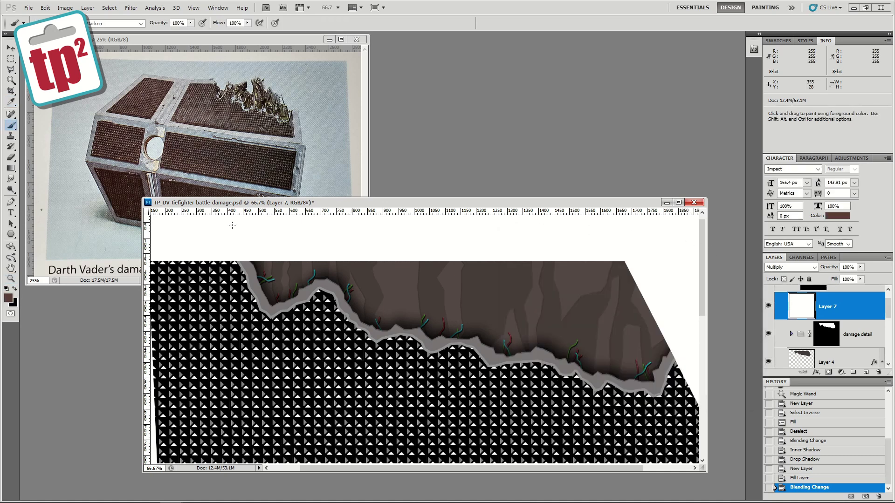
{"action": "left_click", "coordinate": [256, 264]}
{"action": "left_click", "coordinate": [262, 279]}
{"action": "left_click", "coordinate": [274, 302]}
{"action": "left_click", "coordinate": [294, 291]}
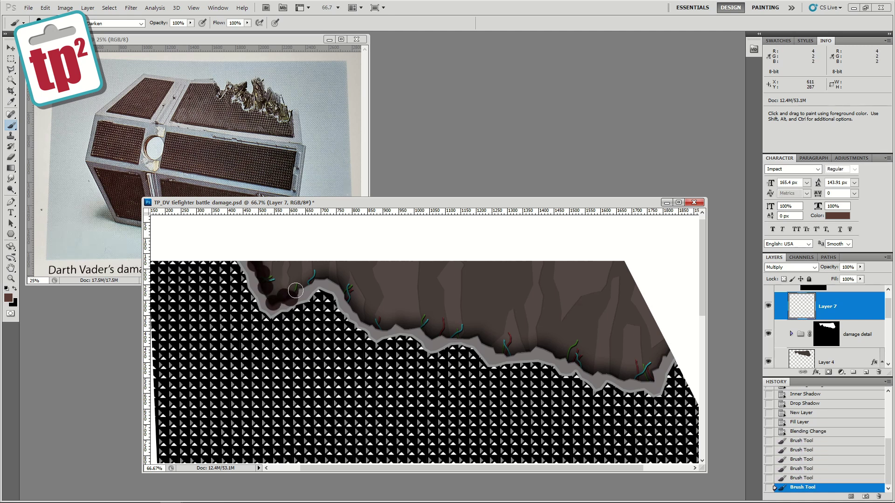
{"action": "left_click", "coordinate": [321, 278]}
{"action": "left_click", "coordinate": [346, 291]}
{"action": "left_click", "coordinate": [357, 308]}
{"action": "left_click", "coordinate": [368, 322]}
{"action": "left_click", "coordinate": [394, 329]}
{"action": "left_click", "coordinate": [350, 267]}
{"action": "left_click", "coordinate": [363, 264]}
{"action": "left_click", "coordinate": [397, 265]}
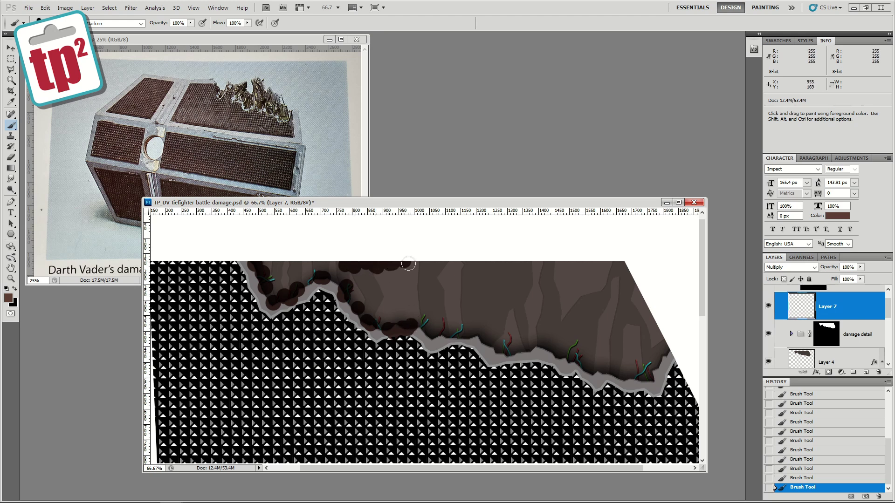
Step: Continue burn dabs across the top edge, down the diagonal to the corner, and along the lower edge
{"action": "left_click", "coordinate": [457, 265]}
{"action": "left_click", "coordinate": [478, 264]}
{"action": "left_click", "coordinate": [512, 265]}
{"action": "left_click", "coordinate": [532, 265]}
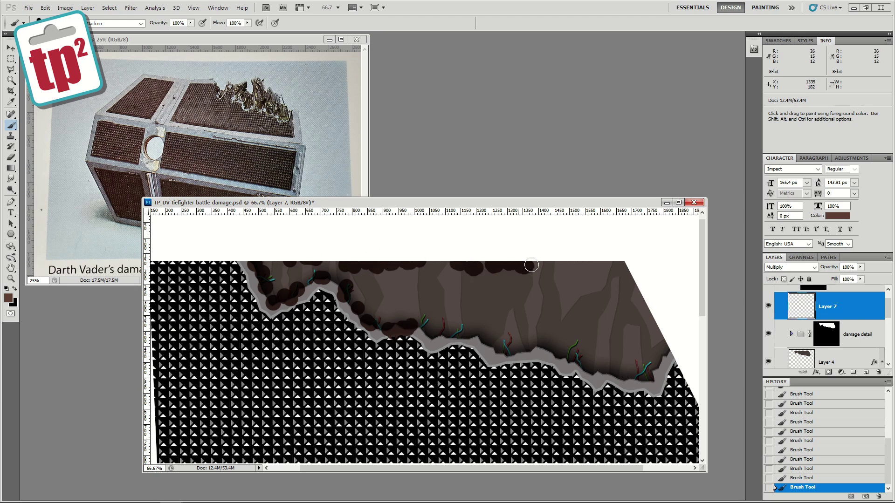
{"action": "left_click", "coordinate": [585, 265]}
{"action": "left_click", "coordinate": [610, 264]}
{"action": "left_click", "coordinate": [641, 300]}
{"action": "left_click", "coordinate": [656, 322]}
{"action": "left_click", "coordinate": [662, 338]}
{"action": "left_click", "coordinate": [667, 357]}
{"action": "left_click", "coordinate": [653, 378]}
{"action": "left_click", "coordinate": [641, 384]}
{"action": "left_click", "coordinate": [623, 381]}
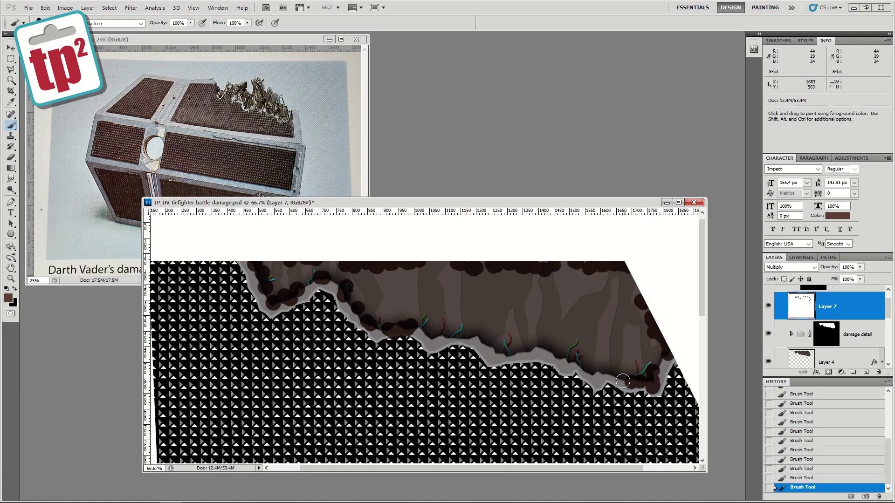
{"action": "left_click", "coordinate": [578, 373]}
{"action": "left_click", "coordinate": [559, 361]}
{"action": "left_click", "coordinate": [532, 355]}
{"action": "left_click", "coordinate": [489, 348]}
{"action": "left_click", "coordinate": [457, 336]}
{"action": "left_click", "coordinate": [431, 324]}
Step: Switch to lighter pinkish-brown colours and paint strokes over the left burn area
{"action": "left_click", "coordinate": [9, 300]}
{"action": "left_click", "coordinate": [544, 319]}
{"action": "left_click", "coordinate": [725, 253]}
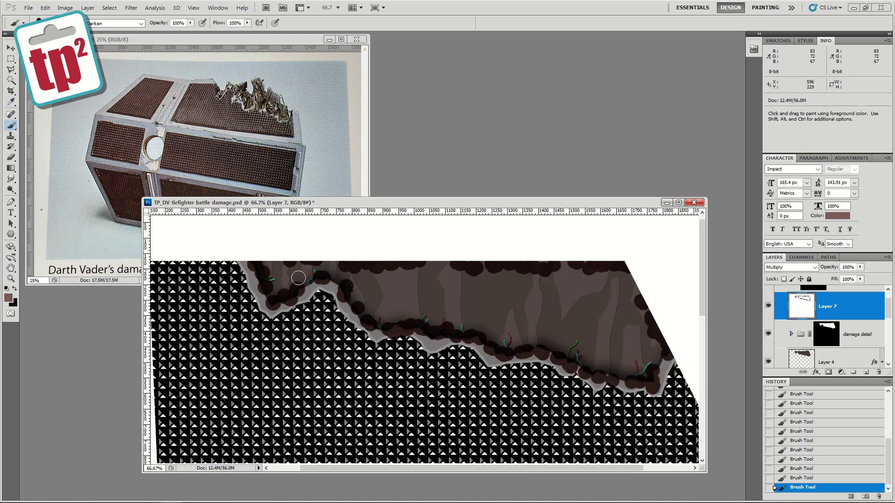
{"action": "left_click_drag", "start_coordinate": [277, 284], "coordinate": [276, 266]}
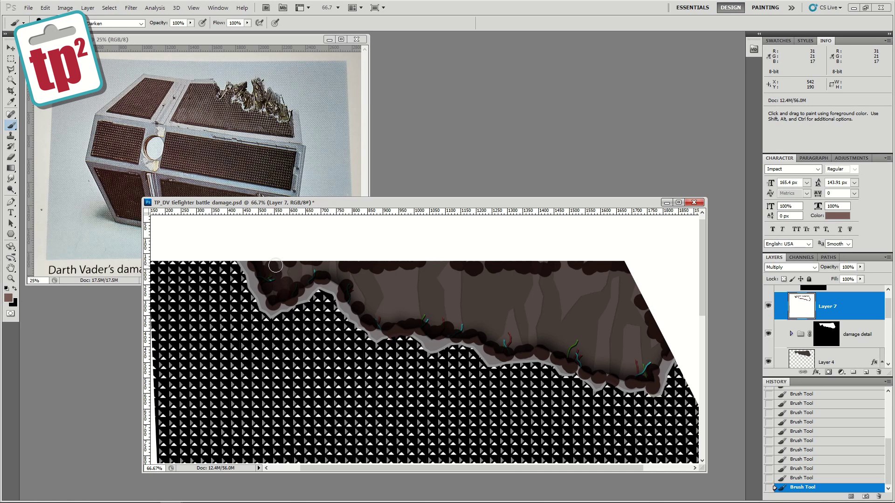
{"action": "left_click", "coordinate": [8, 299]}
{"action": "key", "text": "Return"}
{"action": "mouse_move", "coordinate": [287, 271]}
{"action": "left_mouse_down"}
{"action": "mouse_move", "coordinate": [391, 318]}
{"action": "mouse_move", "coordinate": [559, 346]}
{"action": "mouse_move", "coordinate": [648, 330]}
{"action": "mouse_move", "coordinate": [517, 277]}
{"action": "mouse_move", "coordinate": [327, 268]}
{"action": "left_mouse_up"}
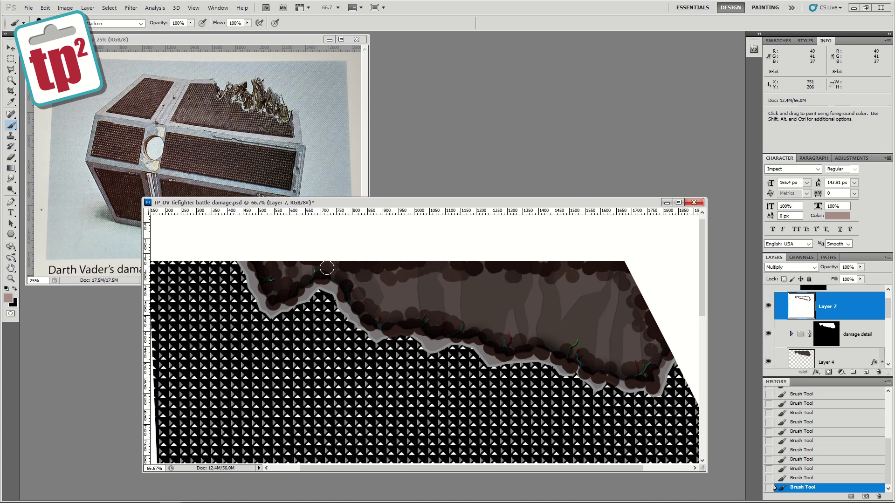
Step: Crystallize Layer 7 with cell size 22 and lower its opacity to about 40%
{"action": "left_click", "coordinate": [131, 8]}
{"action": "mouse_move", "coordinate": [151, 128]}
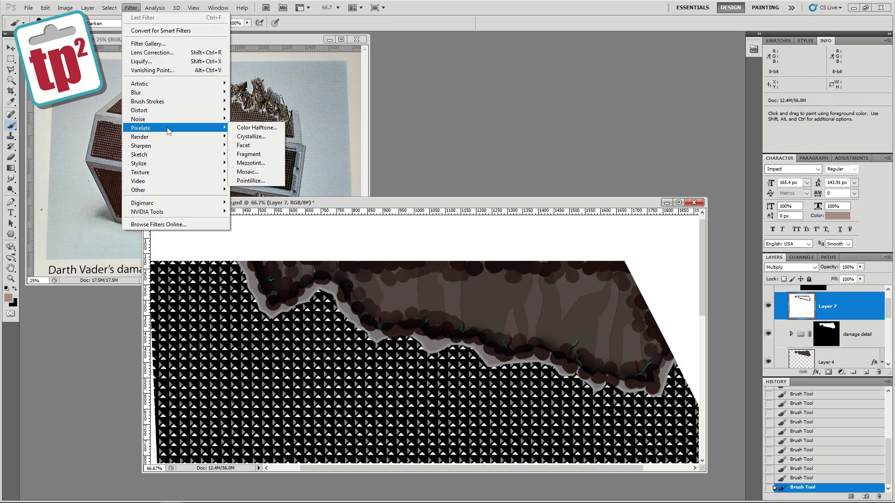
{"action": "left_click", "coordinate": [250, 137]}
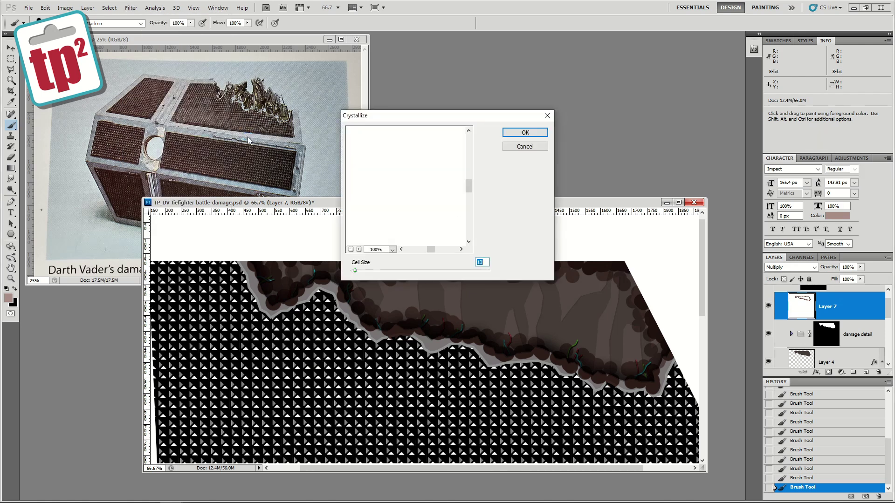
{"action": "mouse_move", "coordinate": [415, 203]}
{"action": "left_mouse_down"}
{"action": "mouse_move", "coordinate": [364, 190]}
{"action": "mouse_move", "coordinate": [380, 196]}
{"action": "mouse_move", "coordinate": [421, 180]}
{"action": "mouse_move", "coordinate": [432, 213]}
{"action": "mouse_move", "coordinate": [417, 222]}
{"action": "left_mouse_up"}
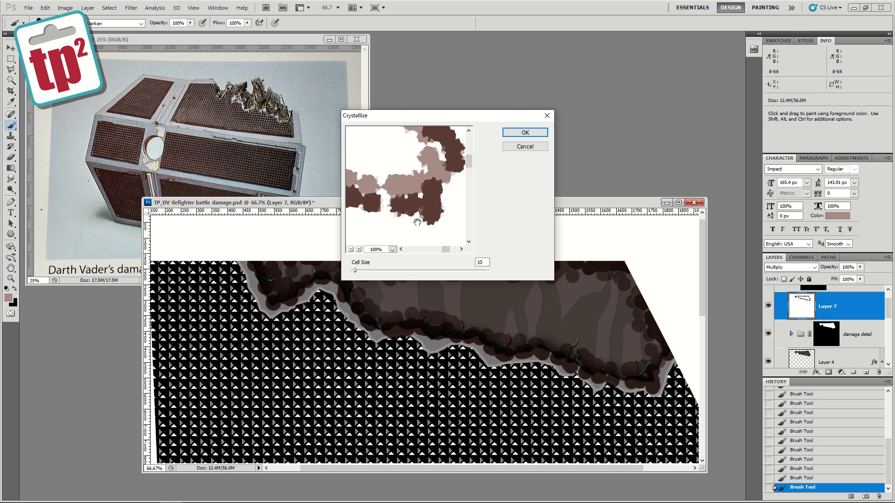
{"action": "left_click_drag", "start_coordinate": [359, 270], "coordinate": [364, 274]}
{"action": "left_click", "coordinate": [527, 133]}
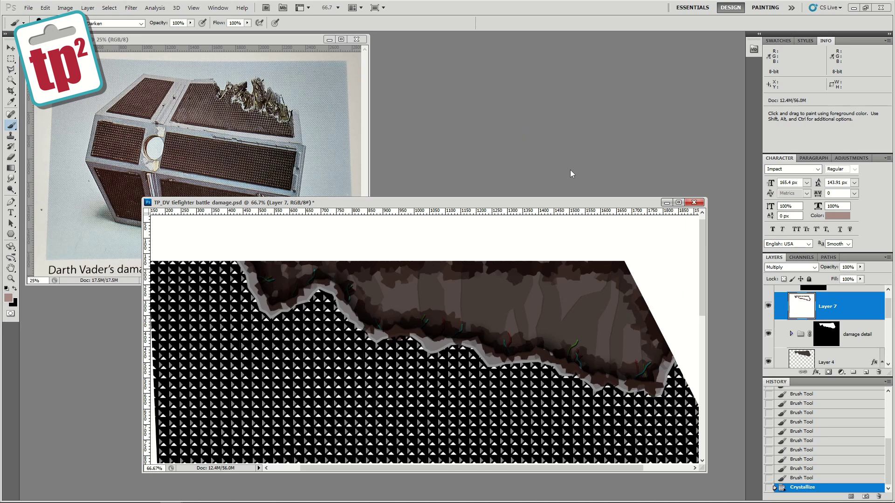
{"action": "left_click_drag", "start_coordinate": [860, 268], "coordinate": [835, 279]}
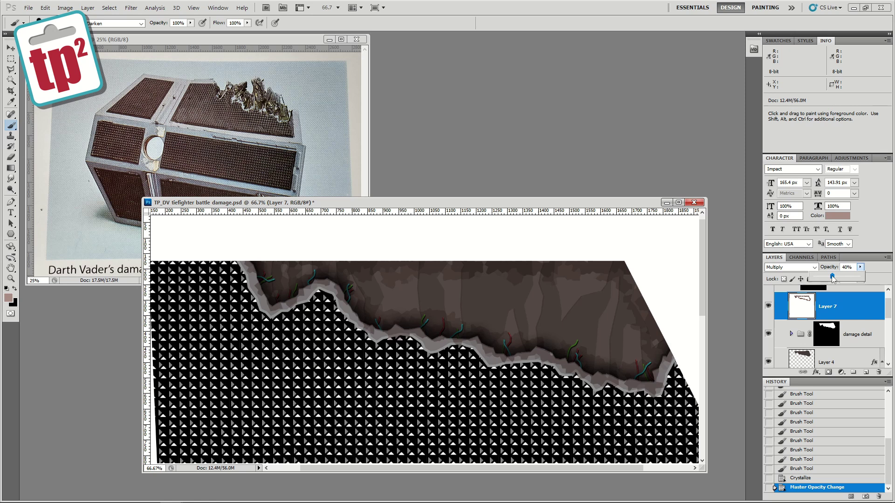
Step: Zoom to 100% on the torn edge and add a new layer above Layer 4
{"action": "key", "text": "z"}
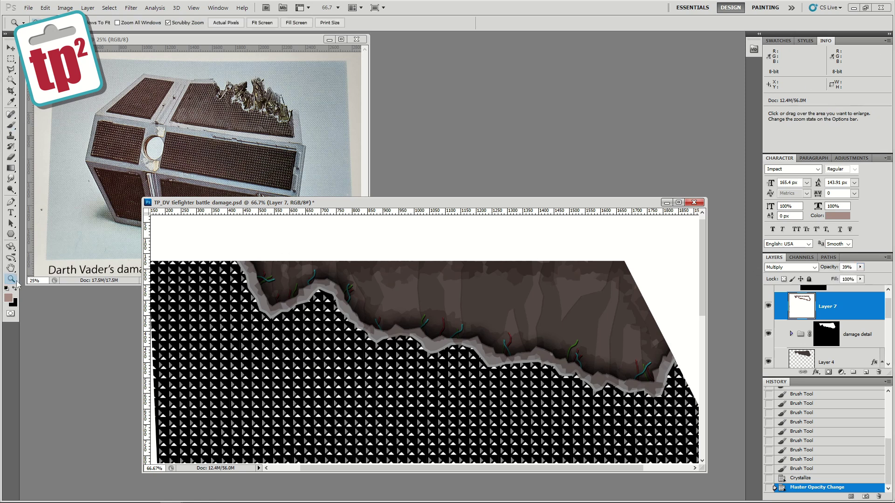
{"action": "left_click", "coordinate": [396, 292], "text": "alt"}
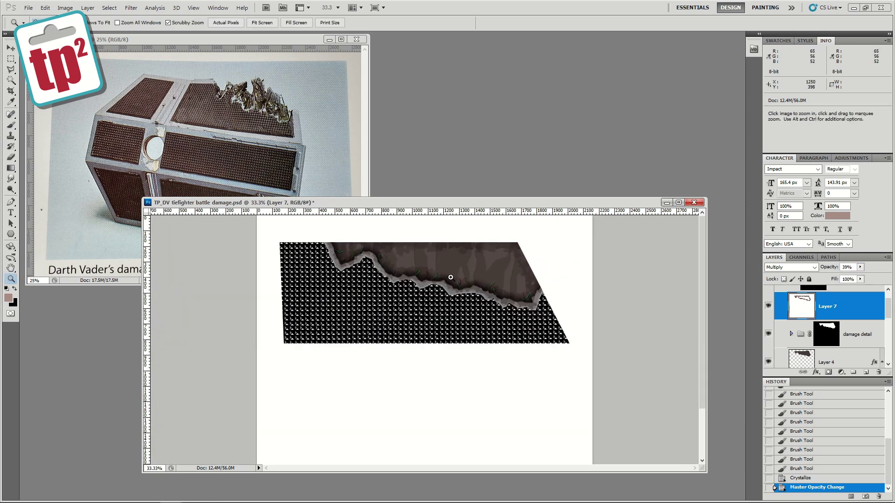
{"action": "left_click_drag", "start_coordinate": [443, 270], "coordinate": [455, 306]}
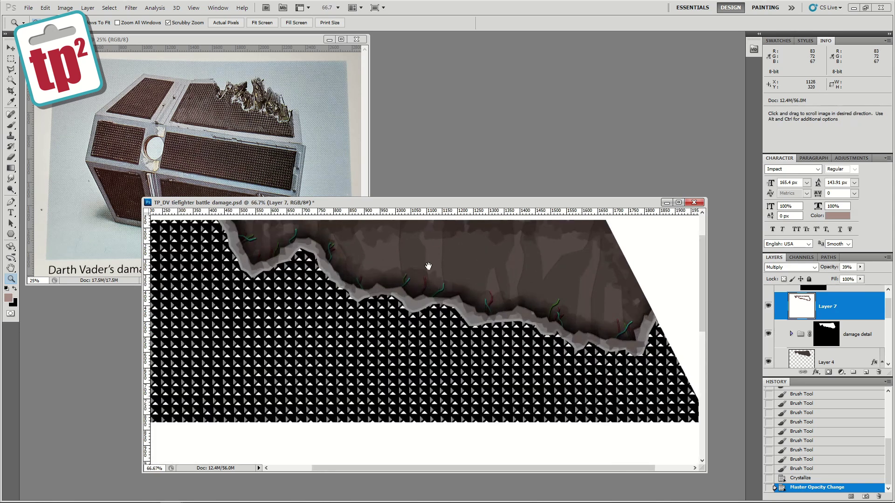
{"action": "left_click", "coordinate": [455, 306]}
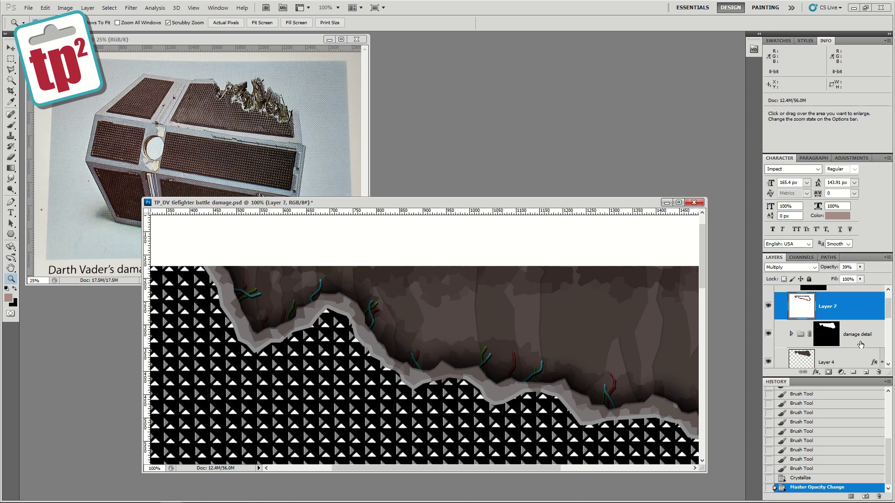
{"action": "left_click", "coordinate": [883, 328]}
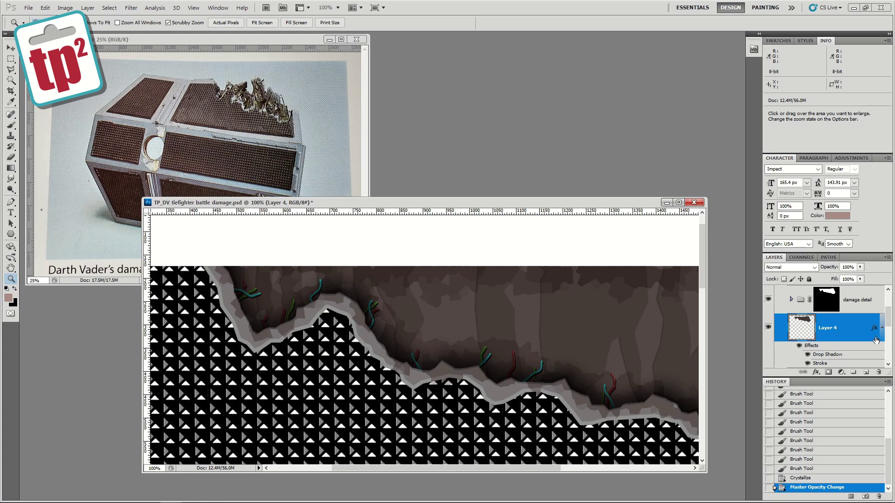
{"action": "left_click", "coordinate": [881, 329]}
{"action": "left_click", "coordinate": [770, 328]}
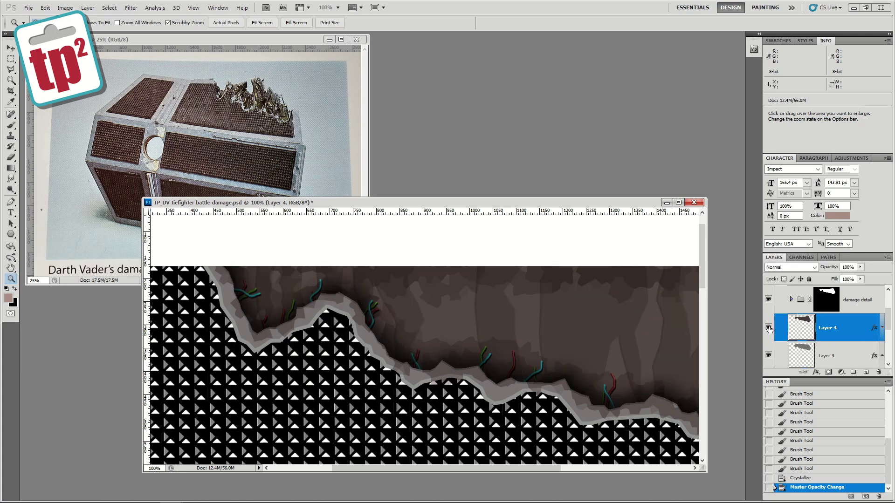
{"action": "left_click", "coordinate": [861, 371]}
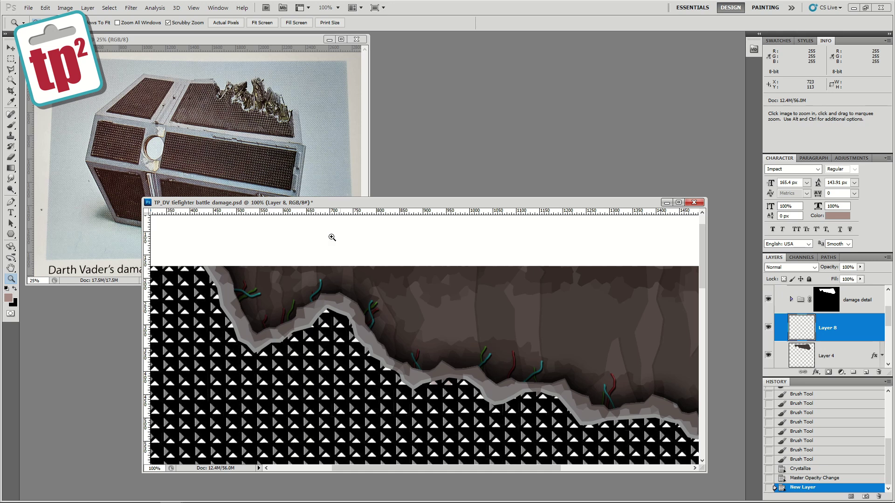
Step: Outline a small crack shape near the tear with Polygonal Lasso, fill it, and deselect
{"action": "left_click", "coordinate": [11, 71]}
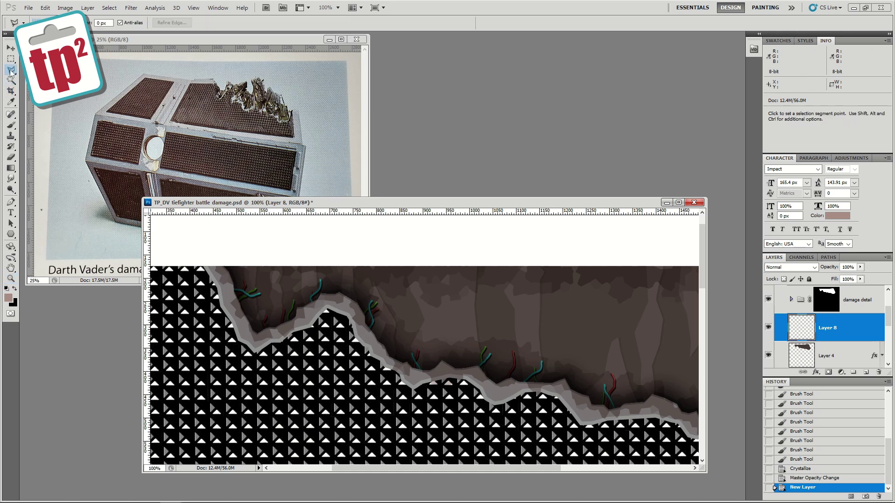
{"action": "left_click", "coordinate": [232, 285]}
{"action": "left_click", "coordinate": [265, 280]}
{"action": "left_click", "coordinate": [285, 283]}
{"action": "left_click", "coordinate": [298, 271]}
{"action": "left_click", "coordinate": [297, 255]}
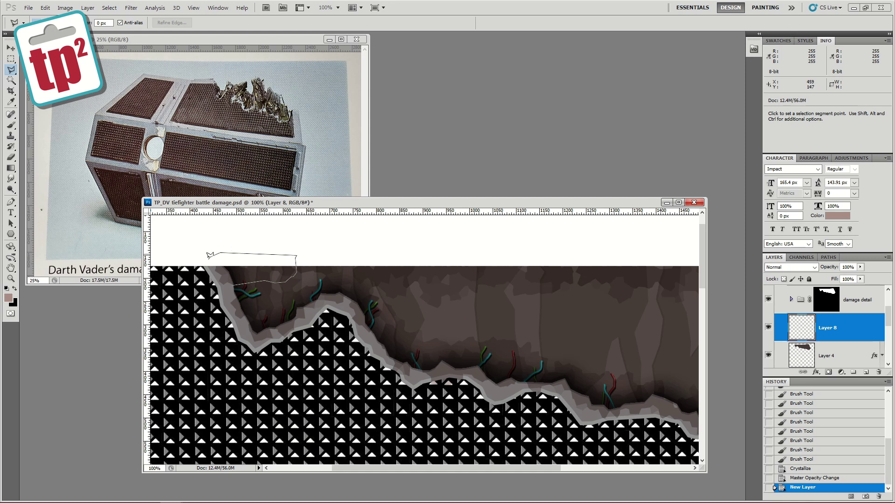
{"action": "left_click", "coordinate": [232, 283]}
{"action": "key", "text": "alt+BackSpace"}
{"action": "key", "text": "ctrl+d"}
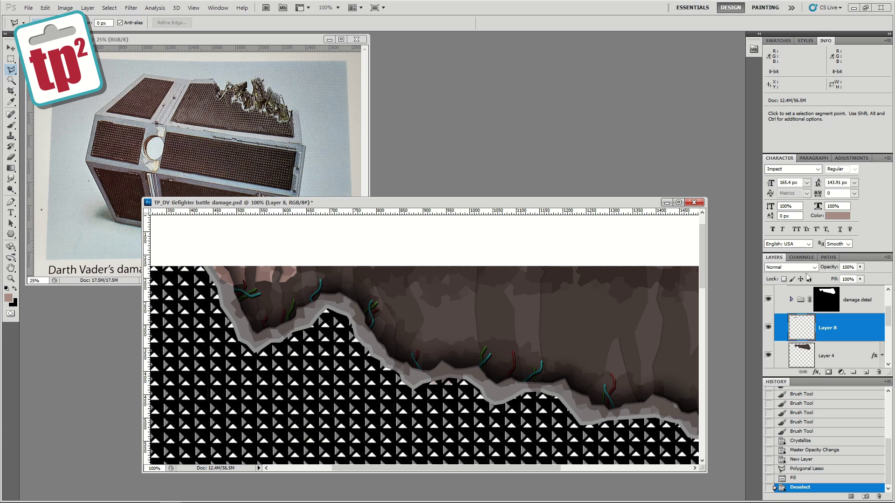
Step: Set Layer 8 to Overlay, lock its transparency, and refill the shape with mid grey
{"action": "left_click", "coordinate": [793, 268]}
{"action": "left_click", "coordinate": [786, 142]}
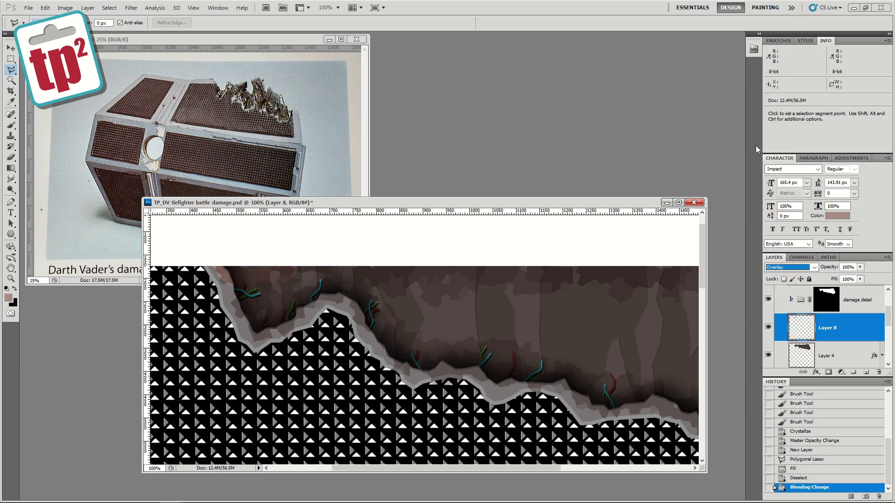
{"action": "left_click", "coordinate": [8, 298]}
{"action": "left_click_drag", "start_coordinate": [517, 315], "coordinate": [511, 320]}
{"action": "left_click", "coordinate": [722, 253]}
{"action": "key", "text": "slash"}
{"action": "key", "text": "alt+BackSpace"}
{"action": "key", "text": "l"}
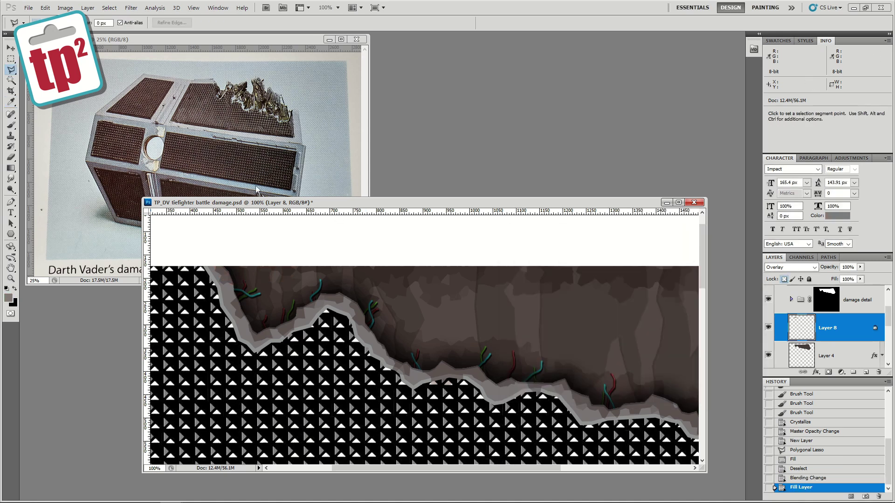
Step: Give Layer 8 a near-zero bevel and a local-angle 120° drop shadow at 33% opacity
{"action": "left_click", "coordinate": [87, 8]}
{"action": "mouse_move", "coordinate": [133, 58]}
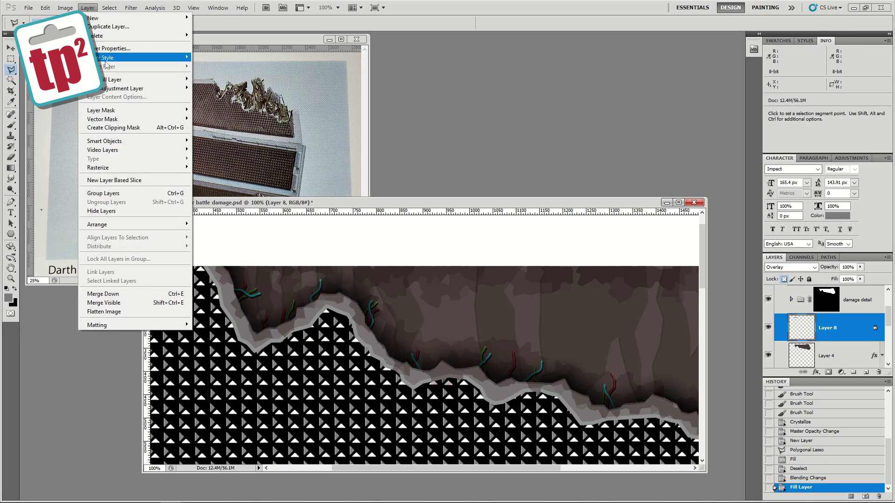
{"action": "left_click", "coordinate": [223, 106]}
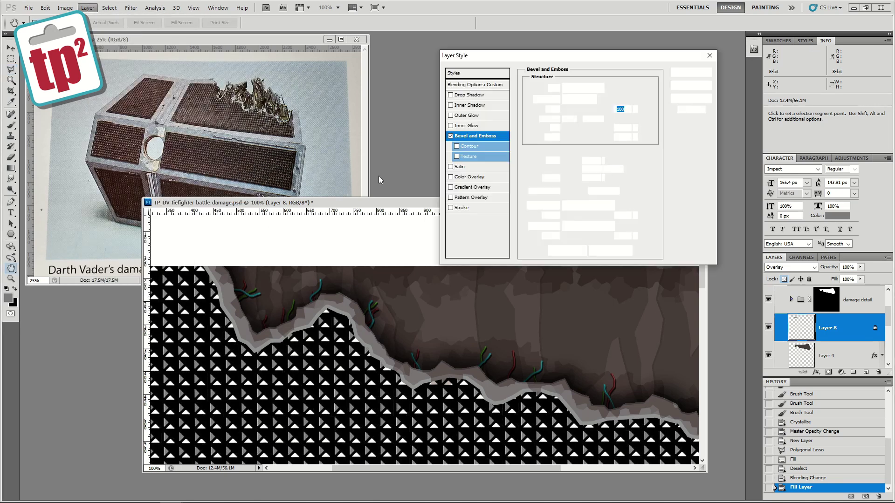
{"action": "left_click_drag", "start_coordinate": [566, 131], "coordinate": [579, 109]}
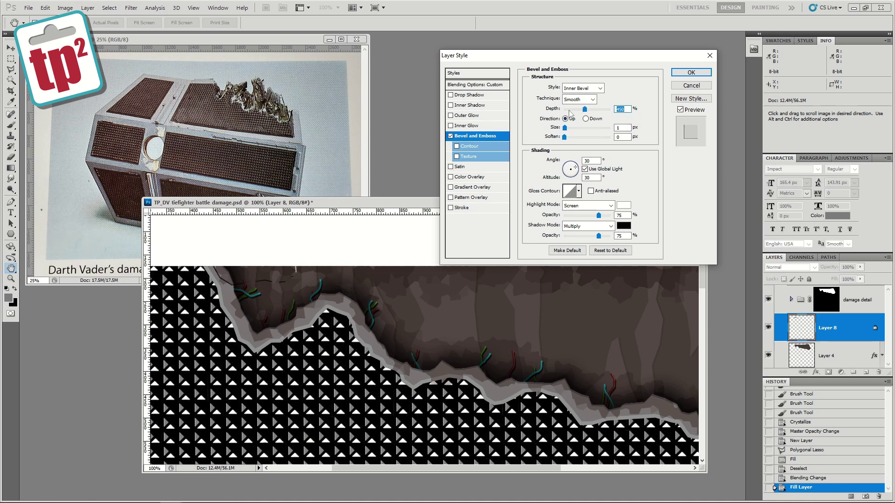
{"action": "left_click", "coordinate": [463, 96]}
{"action": "left_click", "coordinate": [476, 95]}
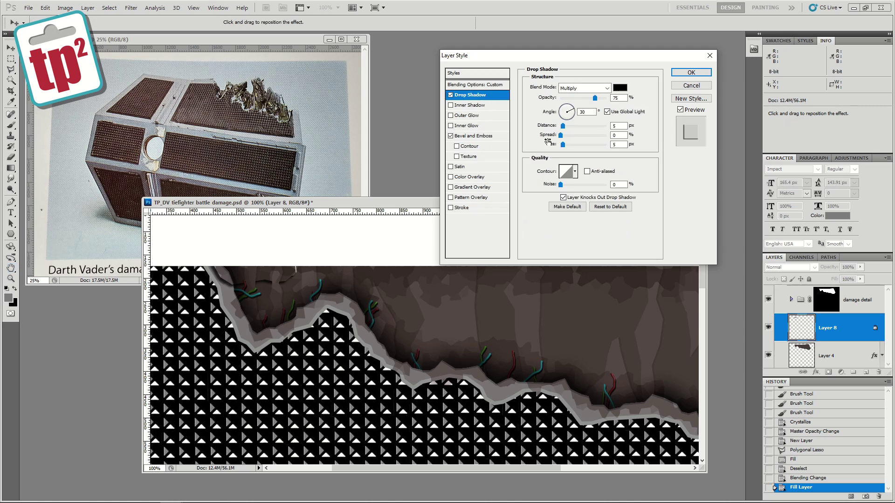
{"action": "left_click", "coordinate": [607, 112]}
{"action": "left_click_drag", "start_coordinate": [589, 99], "coordinate": [577, 101]}
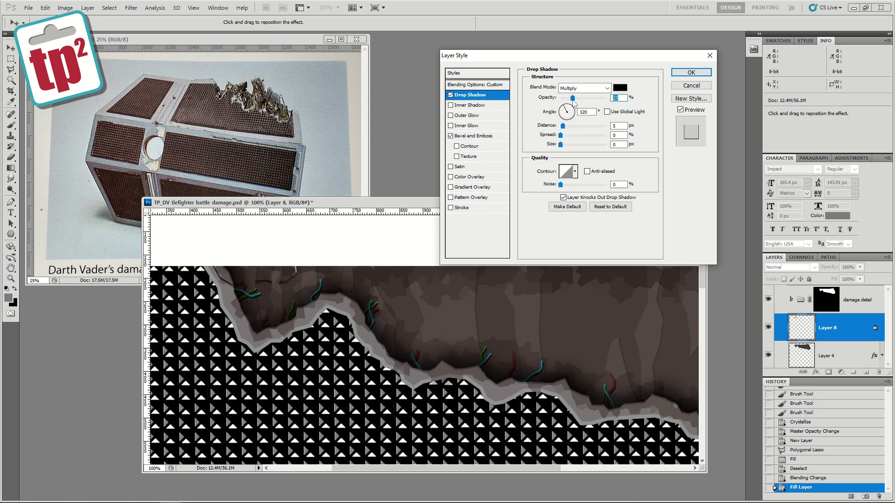
{"action": "left_click", "coordinate": [692, 72]}
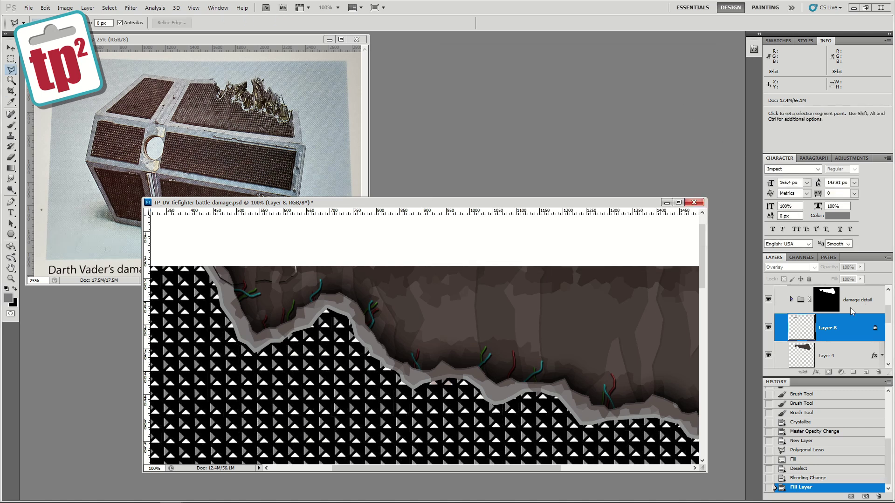
{"action": "left_click", "coordinate": [792, 300]}
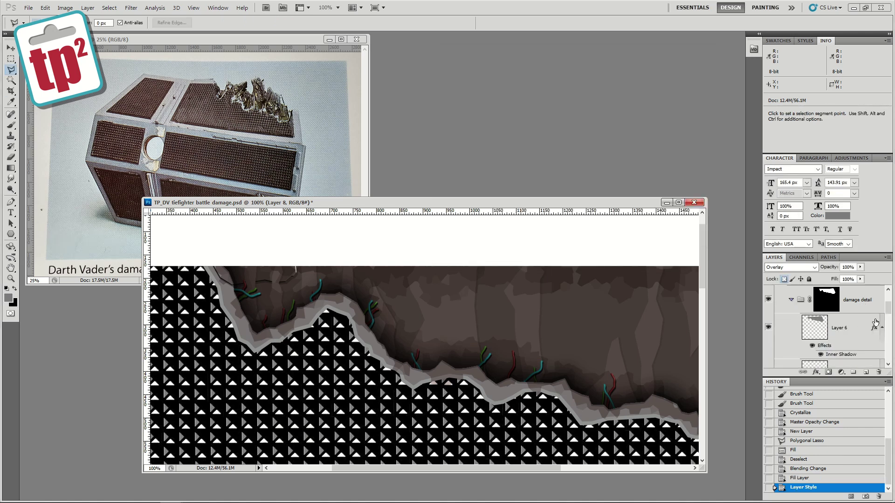
Step: Move Layer 8 up above Layer 5 in the layer stack
{"action": "scroll", "coordinate": [875, 323], "scroll_direction": "down", "scroll_amount": 3}
{"action": "mouse_move", "coordinate": [837, 350]}
{"action": "left_mouse_down"}
{"action": "mouse_move", "coordinate": [837, 320]}
{"action": "mouse_move", "coordinate": [838, 330]}
{"action": "left_mouse_up"}
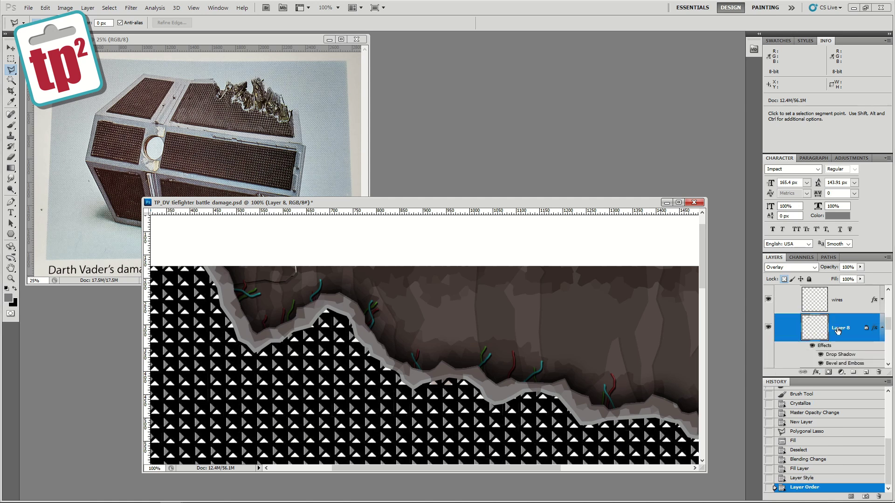
{"action": "left_click", "coordinate": [883, 327]}
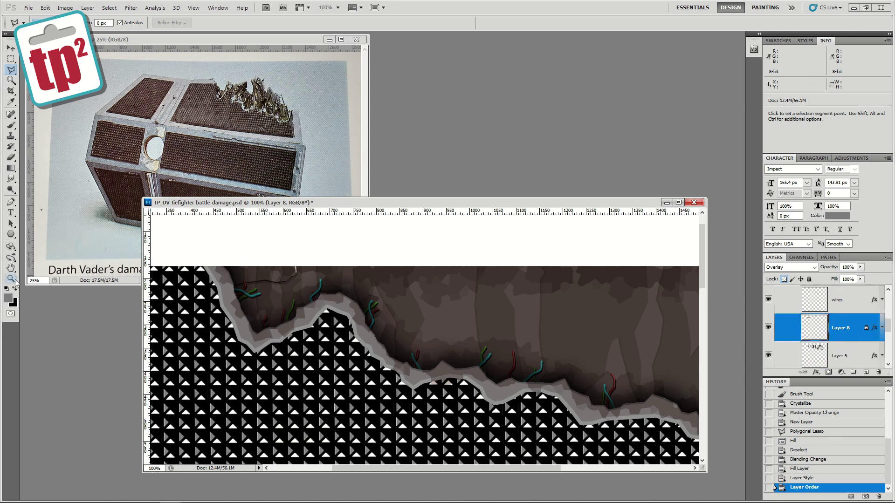
{"action": "scroll", "coordinate": [256, 284], "scroll_direction": "up", "scroll_amount": 2}
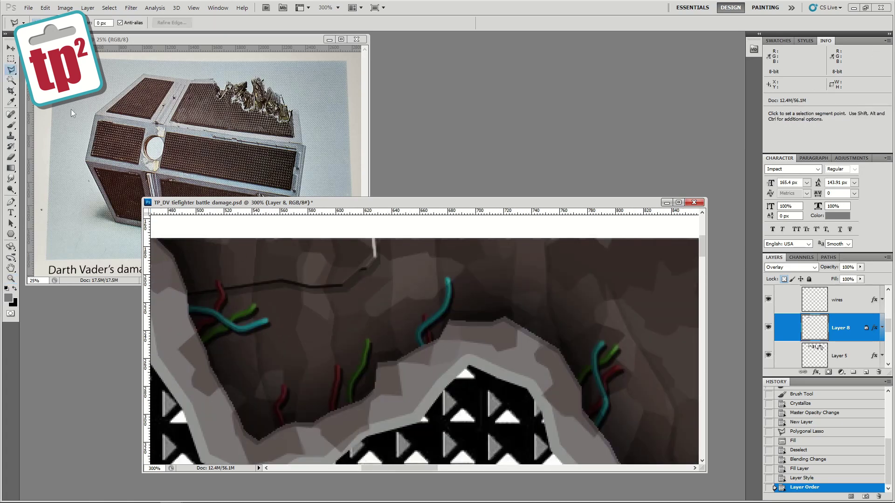
Step: Outline a jagged seam shape near the upper wires and fill it
{"action": "left_click", "coordinate": [264, 325]}
{"action": "left_click", "coordinate": [317, 310]}
{"action": "left_click", "coordinate": [363, 312]}
{"action": "left_click", "coordinate": [390, 292]}
{"action": "left_click", "coordinate": [427, 305]}
{"action": "left_click", "coordinate": [459, 373]}
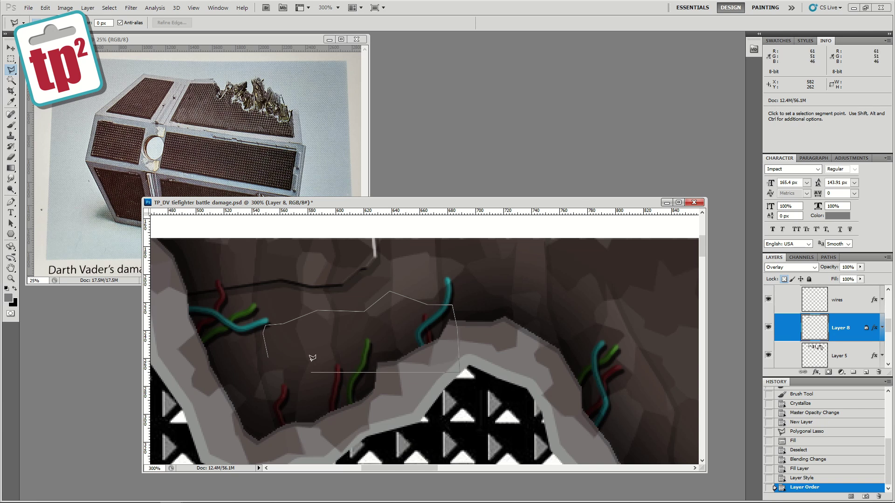
{"action": "double_click", "coordinate": [268, 357]}
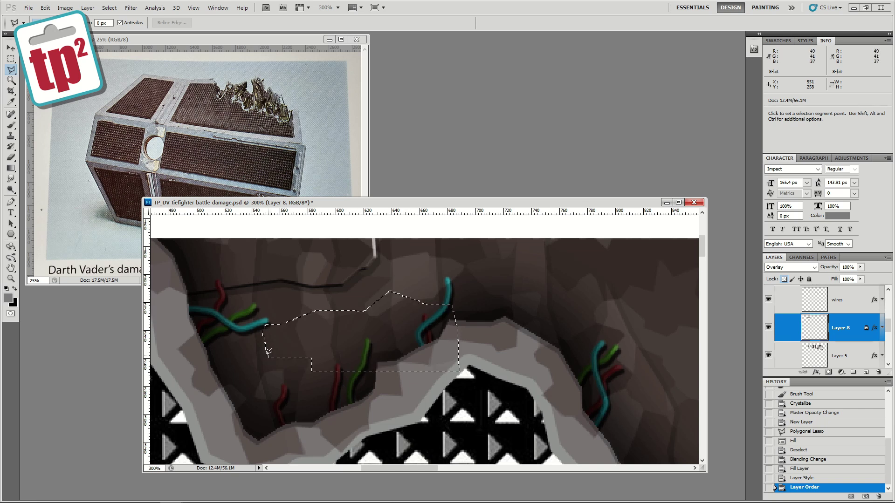
{"action": "key", "text": "alt+BackSpace"}
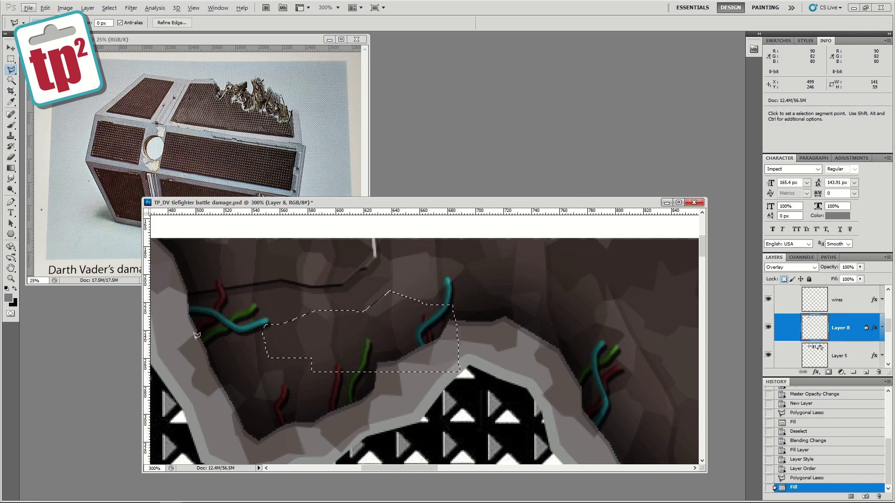
{"action": "key", "text": "alt+BackSpace"}
Step: Outline and fill a second seam shape further right, then deselect
{"action": "mouse_move", "coordinate": [479, 259]}
{"action": "left_mouse_down"}
{"action": "mouse_move", "coordinate": [380, 365]}
{"action": "mouse_move", "coordinate": [278, 286]}
{"action": "mouse_move", "coordinate": [350, 309]}
{"action": "mouse_move", "coordinate": [342, 295]}
{"action": "left_mouse_up"}
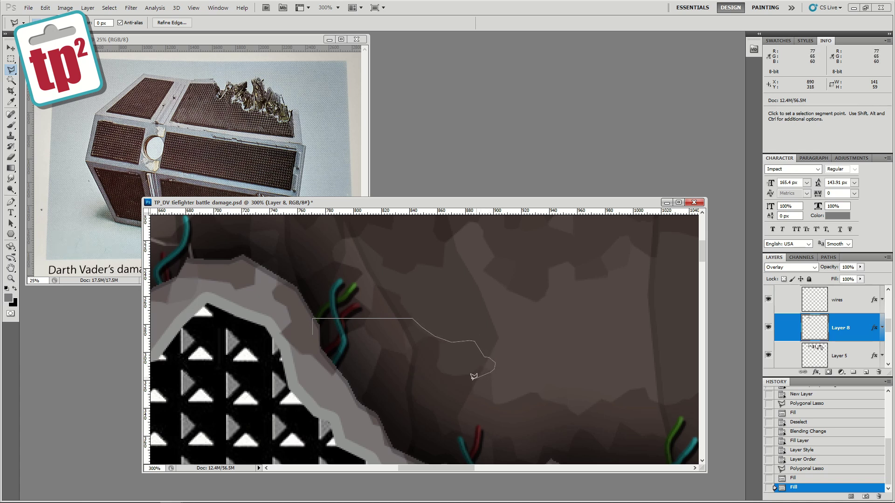
{"action": "left_click", "coordinate": [453, 438]}
{"action": "double_click", "coordinate": [310, 341]}
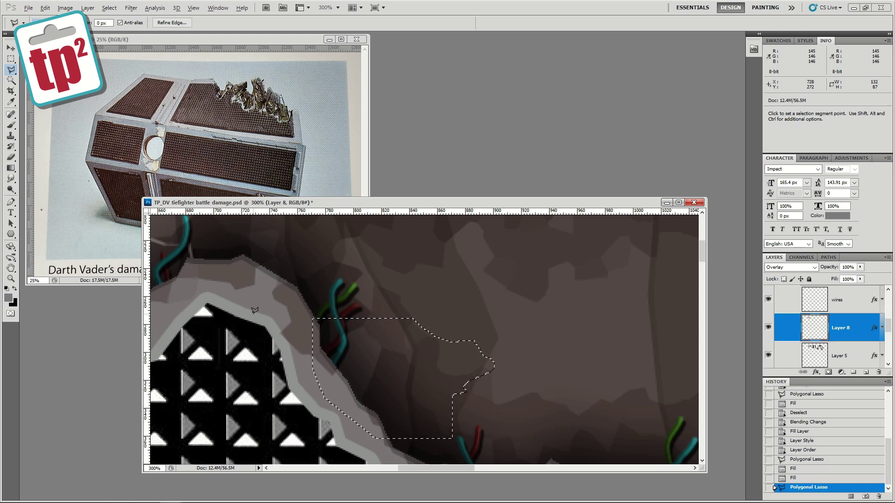
{"action": "key", "text": "alt+BackSpace"}
{"action": "left_click", "coordinate": [11, 278]}
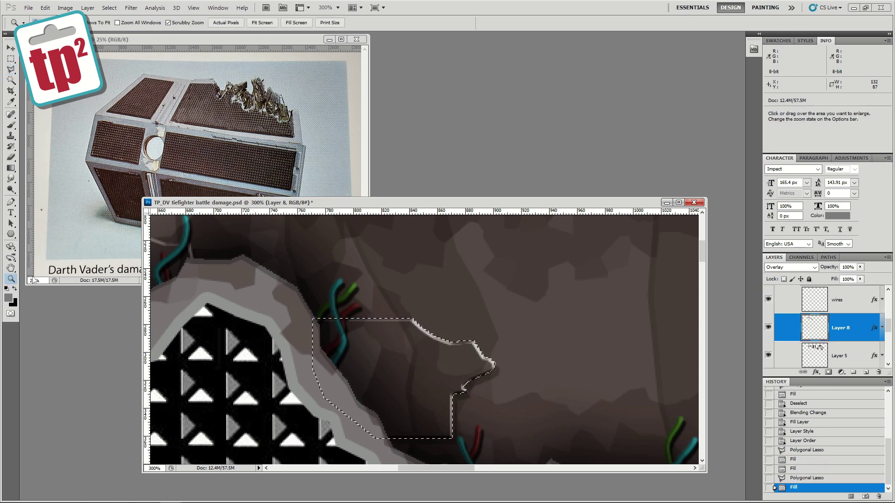
{"action": "key", "text": "ctrl+d"}
{"action": "left_click", "coordinate": [453, 317], "text": "alt"}
{"action": "left_click", "coordinate": [457, 318], "text": "alt"}
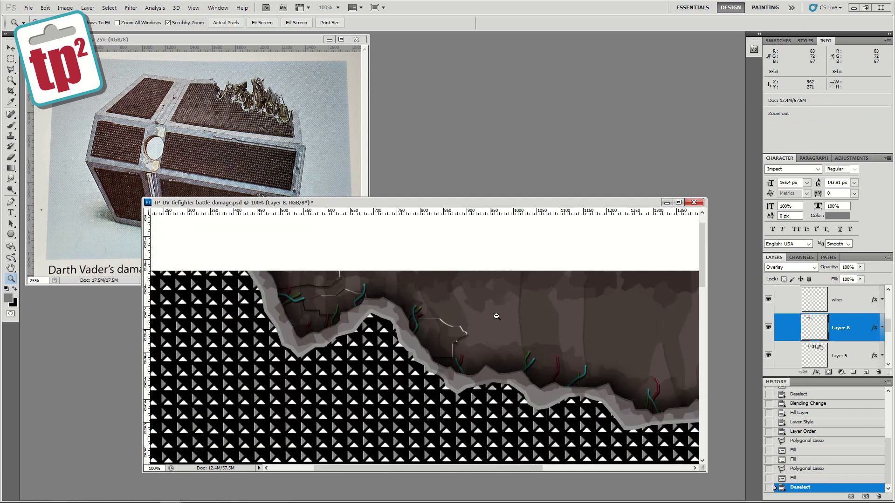
Step: Outline a seam shape on the right part of the panel, fill it, and deselect
{"action": "left_click_drag", "start_coordinate": [553, 325], "coordinate": [356, 285]}
{"action": "key", "text": "l"}
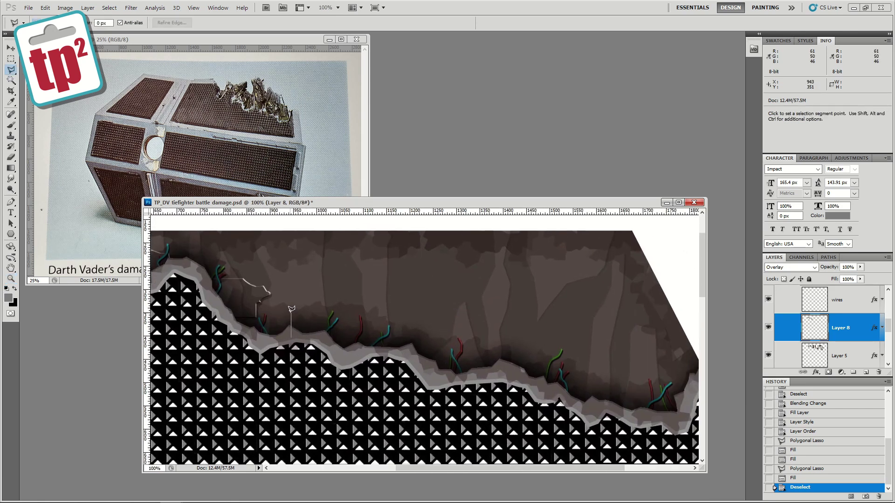
{"action": "left_click", "coordinate": [353, 298]}
{"action": "left_click", "coordinate": [374, 336]}
{"action": "left_click", "coordinate": [373, 353]}
{"action": "left_click", "coordinate": [330, 355]}
{"action": "left_click", "coordinate": [294, 348]}
{"action": "double_click", "coordinate": [291, 332]}
{"action": "key", "text": "alt+BackSpace"}
{"action": "key", "text": "ctrl+d"}
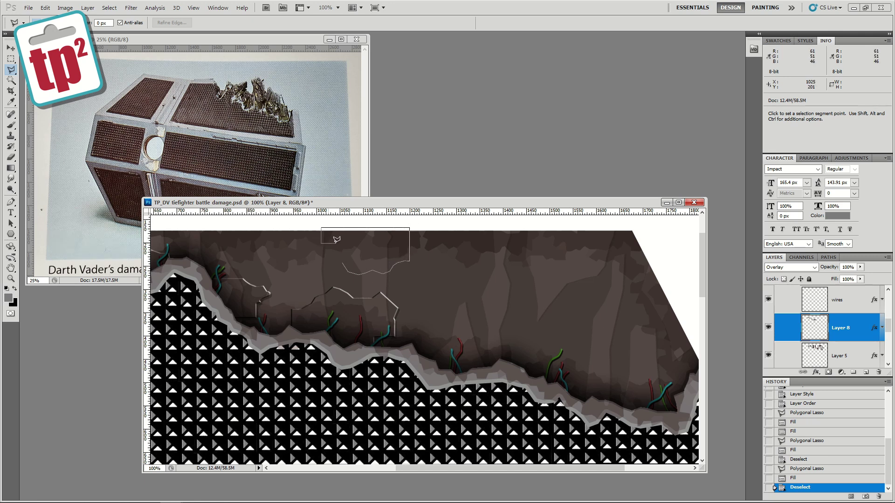
Step: Fill a seam shape near the top edge and another around the lower right wires
{"action": "left_click", "coordinate": [343, 258]}
{"action": "key", "text": "alt+BackSpace"}
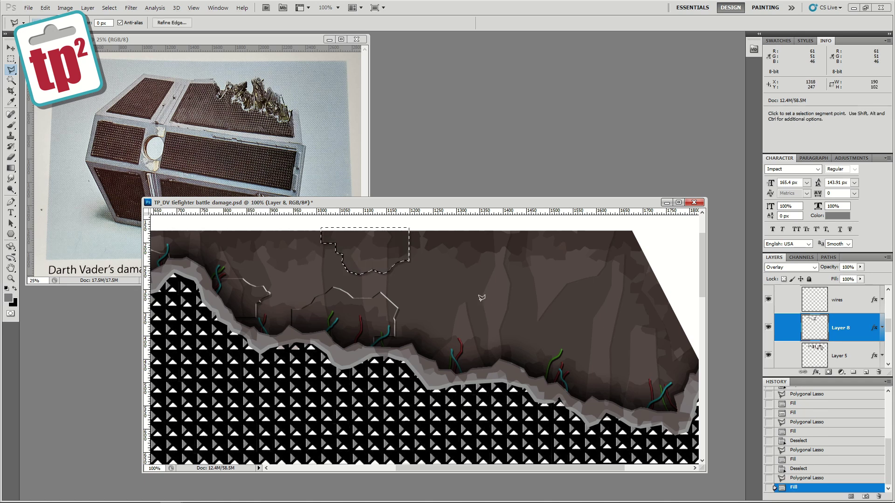
{"action": "left_click", "coordinate": [572, 389]}
{"action": "left_click", "coordinate": [571, 365]}
{"action": "left_click", "coordinate": [695, 382]}
{"action": "left_click", "coordinate": [695, 421]}
{"action": "left_click", "coordinate": [602, 423]}
{"action": "left_click", "coordinate": [572, 397]}
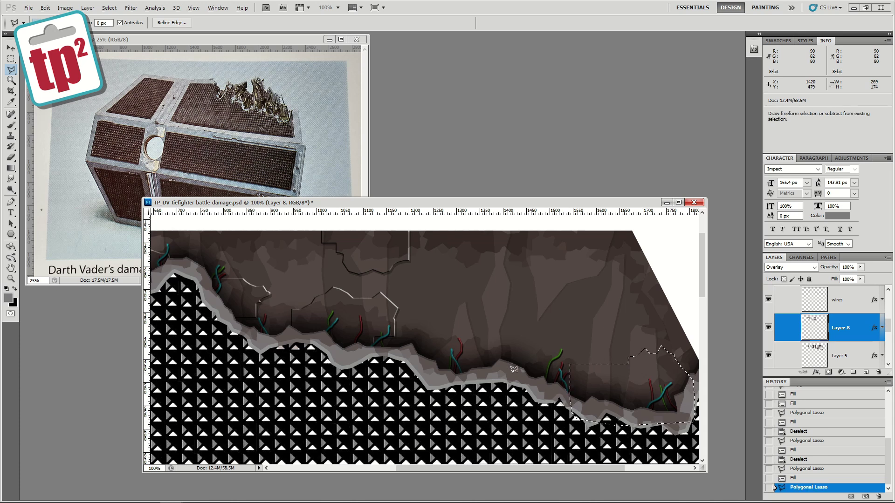
{"action": "key", "text": "ctrl+d"}
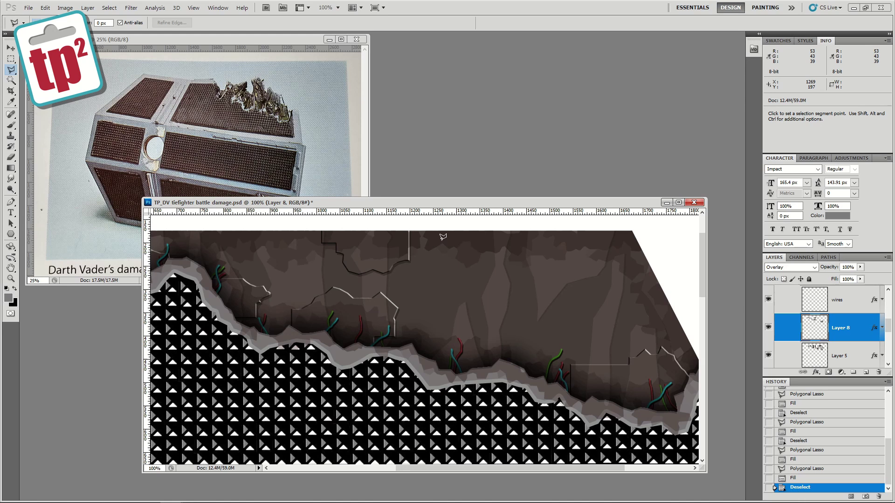
Step: Draw a 45°-constrained seam shape along the top, fill it, and deselect
{"action": "key", "text": "shift"}
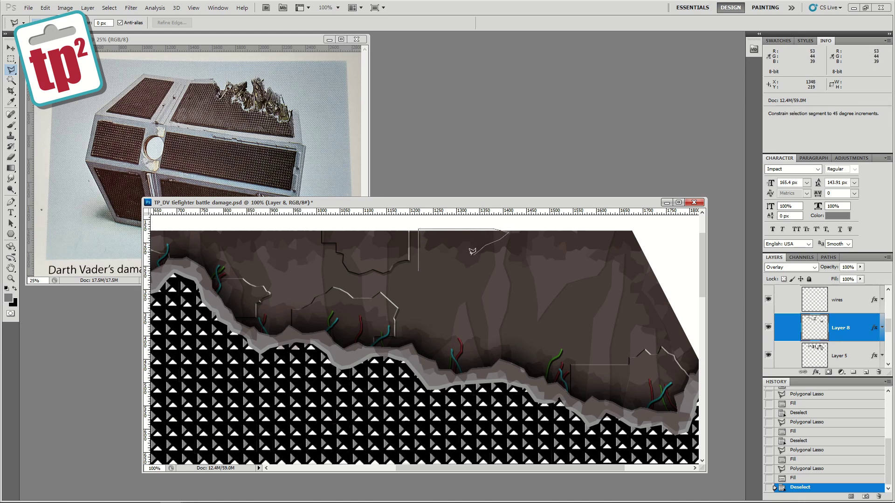
{"action": "left_click", "coordinate": [420, 268]}
{"action": "key", "text": "alt+BackSpace"}
{"action": "key", "text": "ctrl+d"}
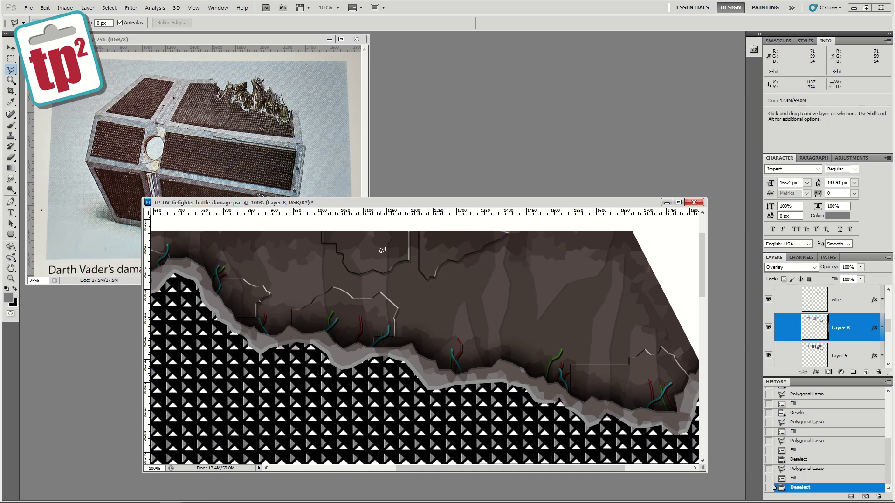
{"action": "left_click", "coordinate": [10, 278]}
{"action": "left_click", "coordinate": [299, 299], "text": "alt"}
{"action": "left_click", "coordinate": [300, 298], "text": "alt"}
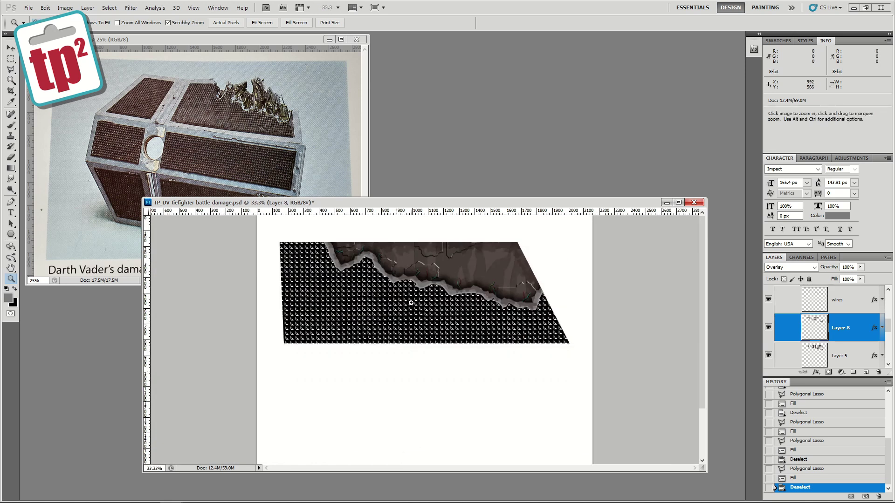
Step: Zoom in on the wires, restack Layer 6 beneath wires 2, and ready the Brush on wires 2
{"action": "left_click", "coordinate": [425, 294], "text": "alt"}
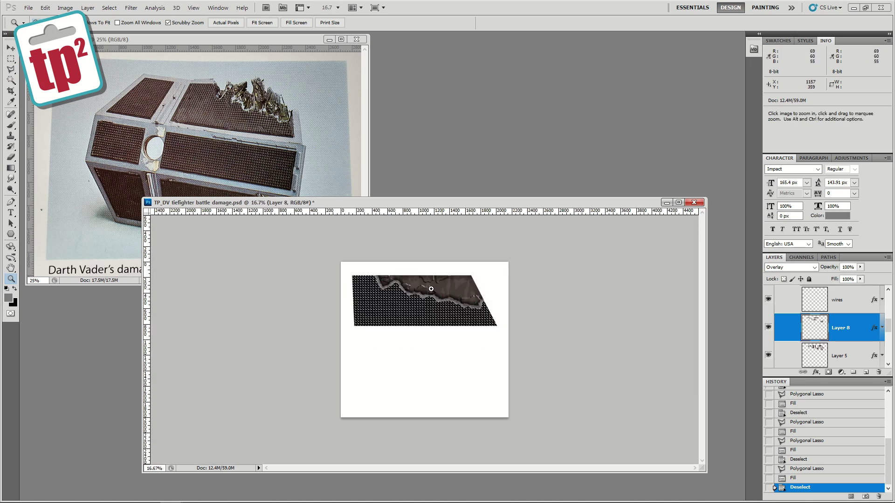
{"action": "left_click_drag", "start_coordinate": [424, 286], "coordinate": [465, 348]}
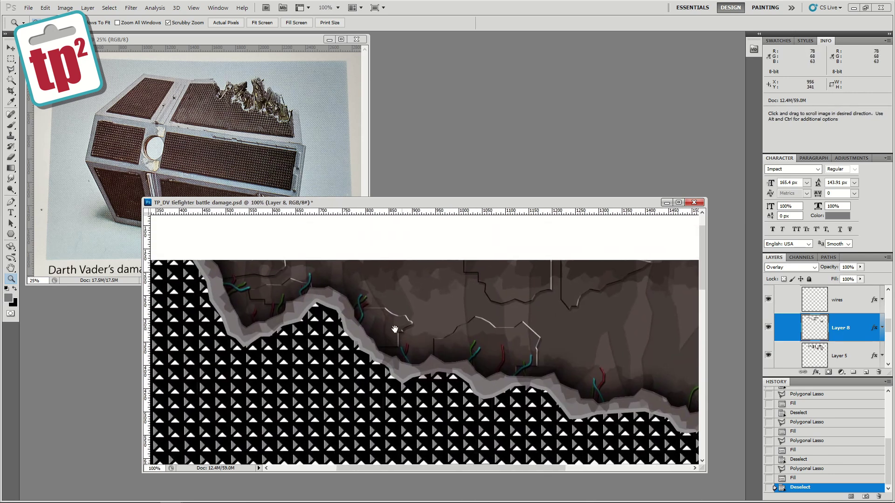
{"action": "left_click", "coordinate": [396, 325], "text": "ctrl"}
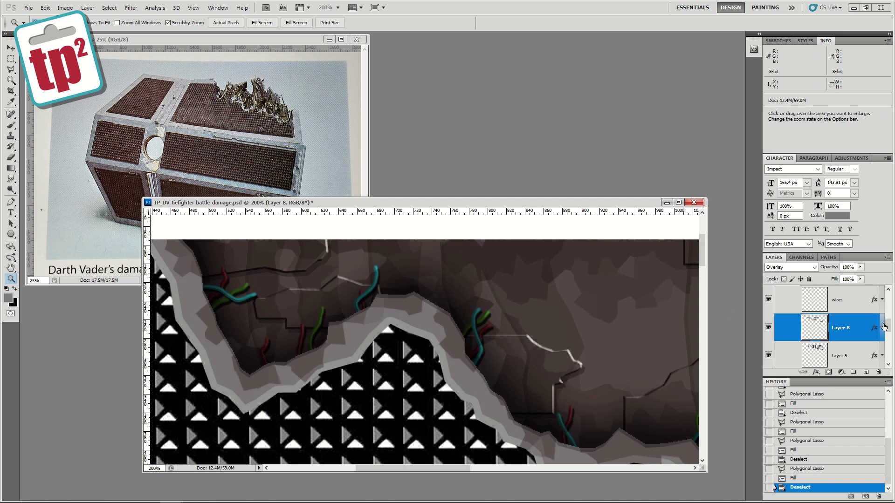
{"action": "left_click", "coordinate": [882, 327]}
{"action": "mouse_move", "coordinate": [888, 332]}
{"action": "left_mouse_down"}
{"action": "mouse_move", "coordinate": [892, 315]}
{"action": "mouse_move", "coordinate": [843, 359]}
{"action": "left_mouse_up"}
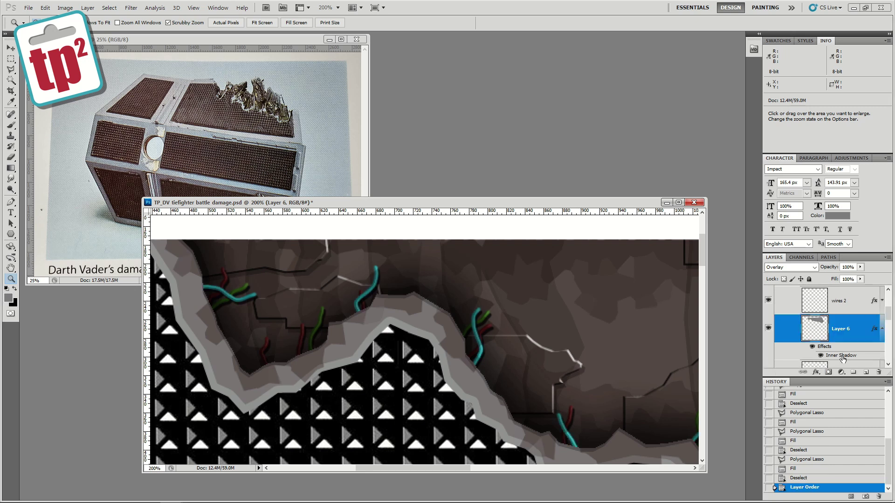
{"action": "left_click", "coordinate": [858, 308]}
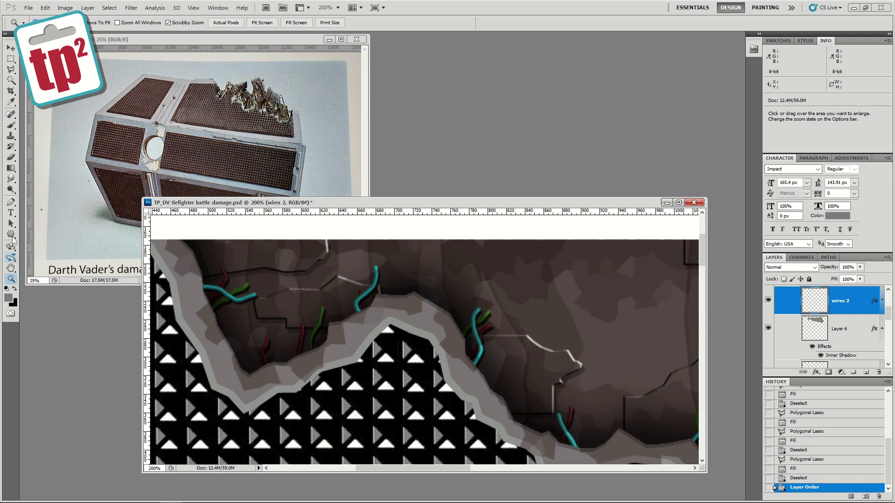
{"action": "left_click", "coordinate": [12, 124]}
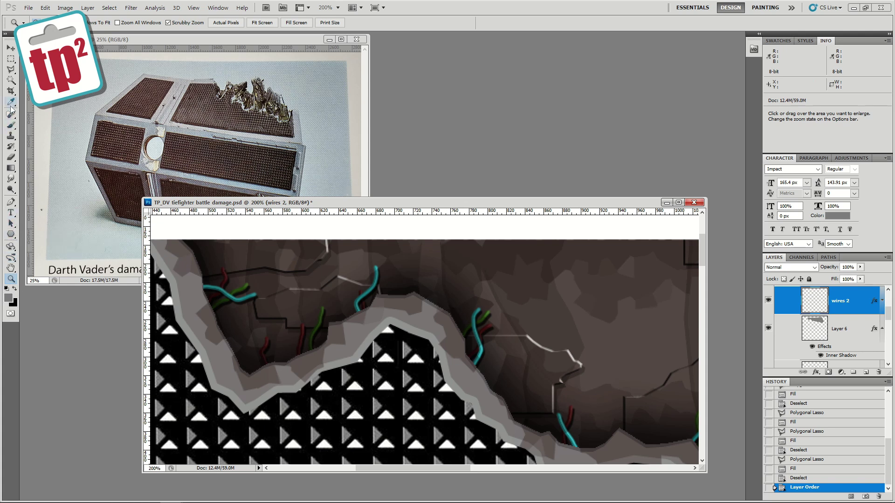
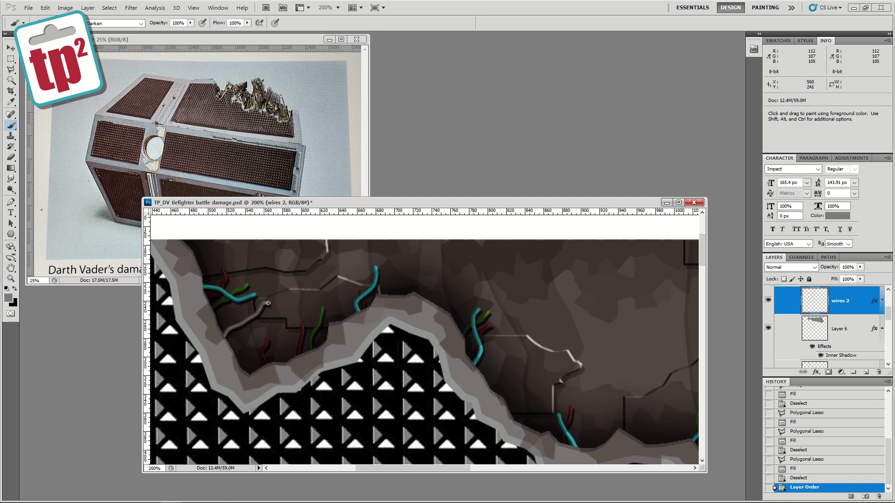
Step: Paint grey wire strands along the left stretch of the torn panel edge
{"action": "left_click_drag", "start_coordinate": [277, 301], "coordinate": [278, 301]}
{"action": "mouse_move", "coordinate": [292, 361]}
{"action": "left_mouse_down"}
{"action": "mouse_move", "coordinate": [312, 335]}
{"action": "mouse_move", "coordinate": [315, 306]}
{"action": "left_mouse_up"}
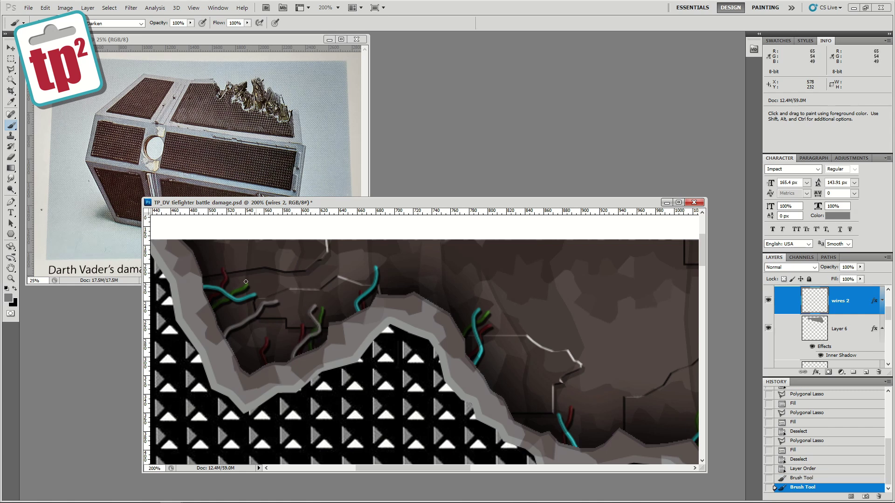
{"action": "left_click_drag", "start_coordinate": [195, 266], "coordinate": [217, 240]}
{"action": "left_click_drag", "start_coordinate": [450, 303], "coordinate": [331, 268]}
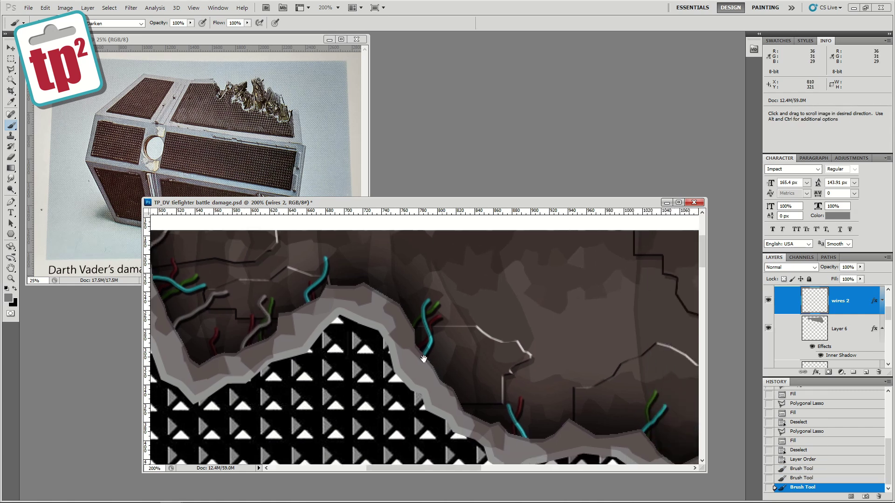
{"action": "left_click_drag", "start_coordinate": [409, 393], "coordinate": [422, 359]}
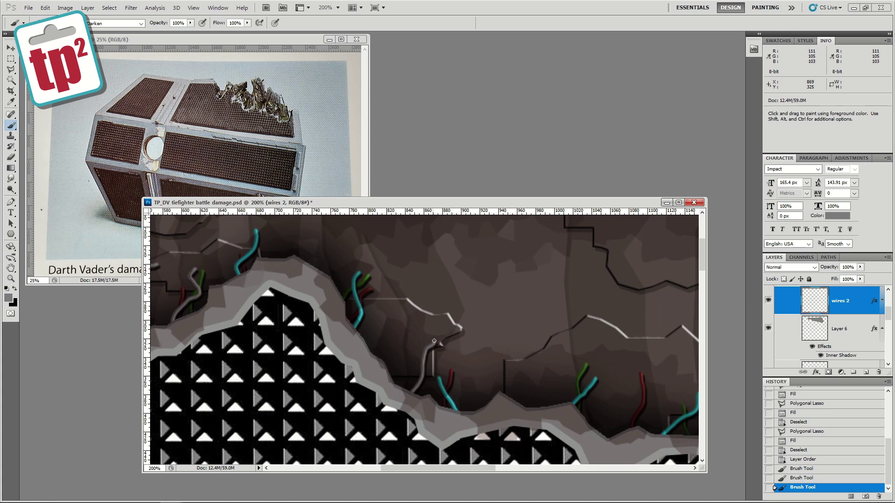
Step: Paint more grey wire strands along the right part of the torn edge, then zoom out
{"action": "scroll", "coordinate": [462, 312], "scroll_direction": "right", "scroll_amount": 3}
{"action": "scroll", "coordinate": [447, 336], "scroll_direction": "right", "scroll_amount": 2}
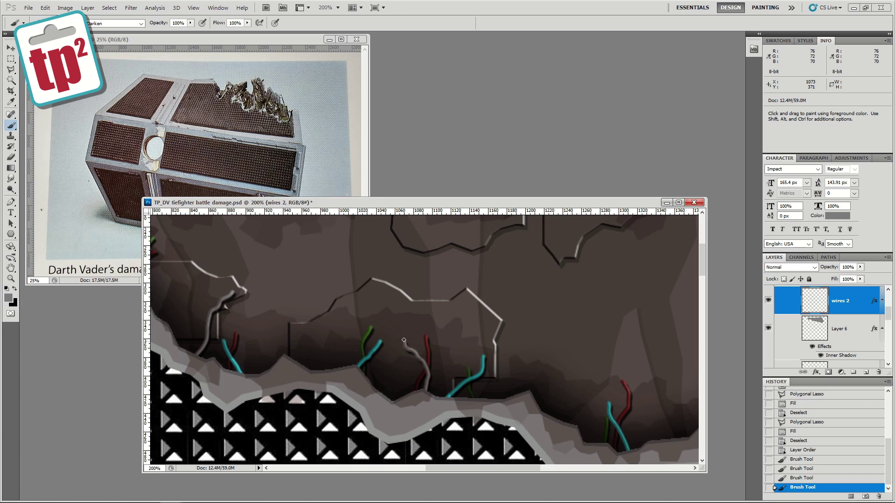
{"action": "scroll", "coordinate": [420, 313], "scroll_direction": "right", "scroll_amount": 3}
{"action": "scroll", "coordinate": [466, 321], "scroll_direction": "down", "scroll_amount": 1}
{"action": "mouse_move", "coordinate": [462, 370]}
{"action": "left_mouse_down"}
{"action": "mouse_move", "coordinate": [460, 322]}
{"action": "mouse_move", "coordinate": [524, 298]}
{"action": "left_mouse_up"}
{"action": "scroll", "coordinate": [466, 369], "scroll_direction": "right", "scroll_amount": 2}
{"action": "scroll", "coordinate": [471, 368], "scroll_direction": "down", "scroll_amount": 1}
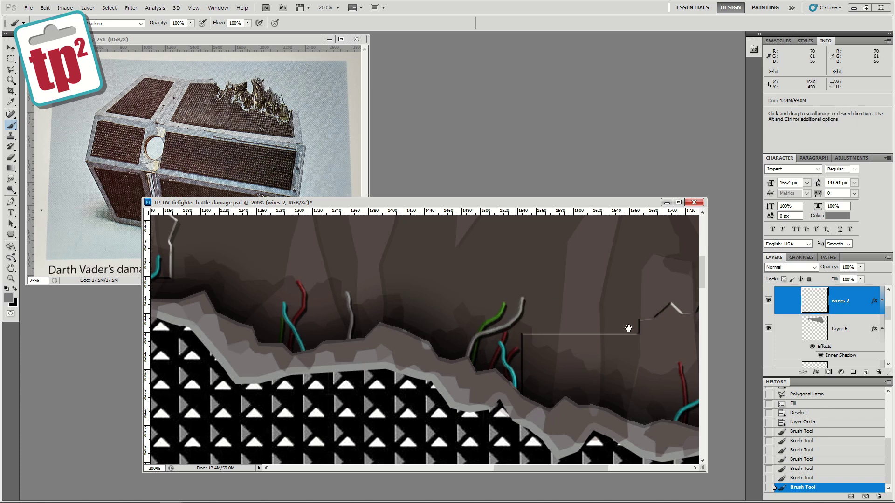
{"action": "scroll", "coordinate": [515, 335], "scroll_direction": "right", "scroll_amount": 2}
{"action": "scroll", "coordinate": [515, 334], "scroll_direction": "down", "scroll_amount": 1}
{"action": "left_click_drag", "start_coordinate": [607, 350], "coordinate": [580, 289]}
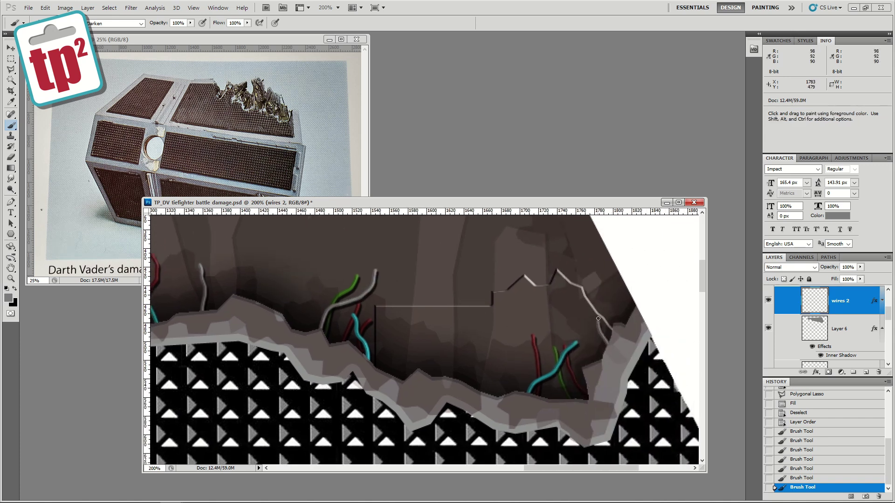
{"action": "left_click_drag", "start_coordinate": [615, 338], "coordinate": [618, 295]}
{"action": "left_click_drag", "start_coordinate": [377, 357], "coordinate": [377, 332]}
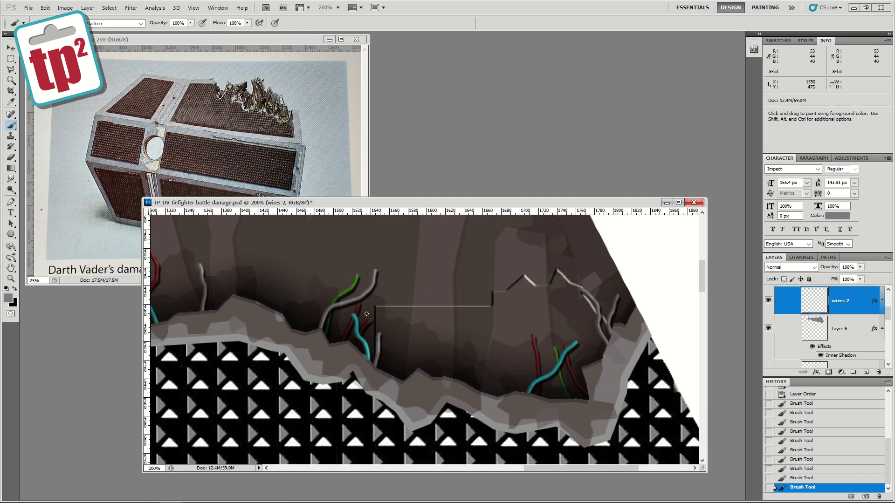
{"action": "left_click", "coordinate": [11, 279]}
Step: Zoom out to see the panel, and make Layer 4 visible and active
{"action": "left_click", "coordinate": [191, 259], "text": "alt"}
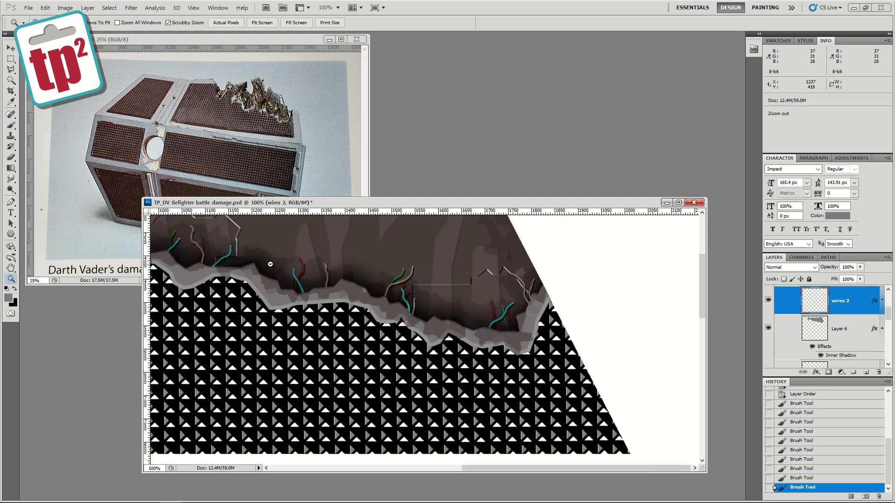
{"action": "left_click", "coordinate": [266, 260], "text": "alt"}
{"action": "left_click", "coordinate": [324, 262], "text": "alt"}
{"action": "left_click_drag", "start_coordinate": [324, 262], "coordinate": [414, 328]}
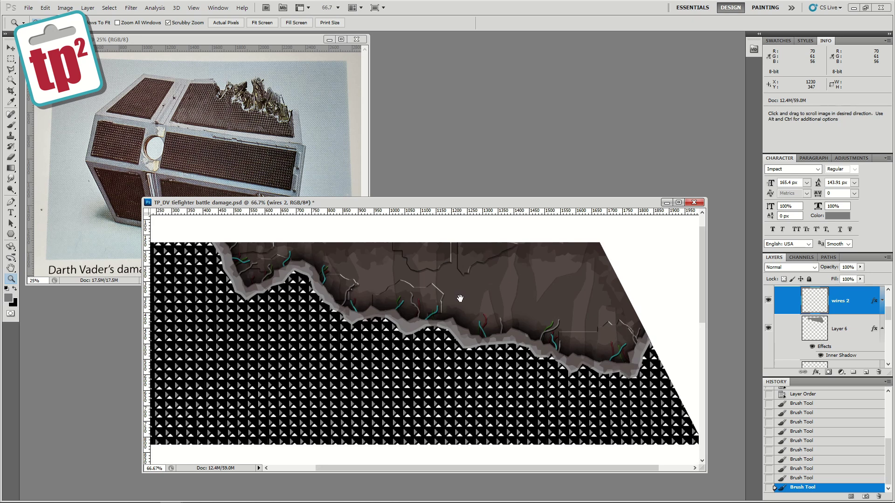
{"action": "left_click", "coordinate": [459, 298]}
{"action": "left_click_drag", "start_coordinate": [889, 321], "coordinate": [890, 342]}
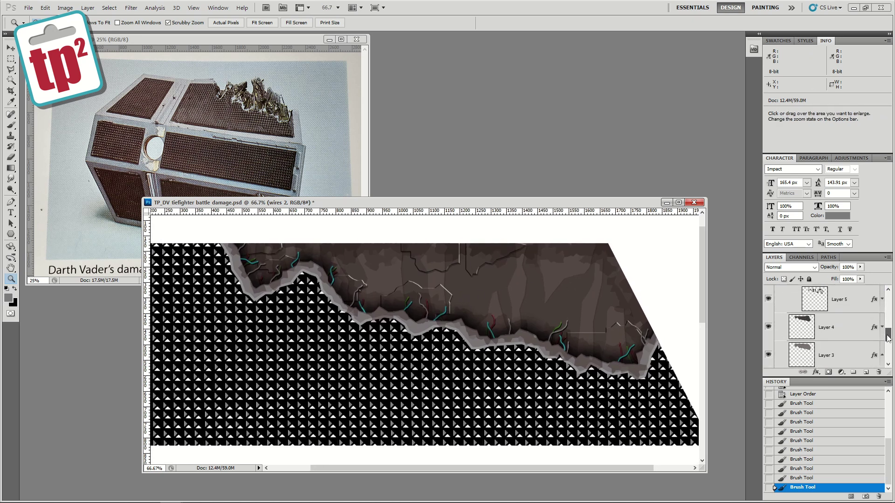
{"action": "left_click", "coordinate": [769, 325]}
{"action": "left_click", "coordinate": [866, 322]}
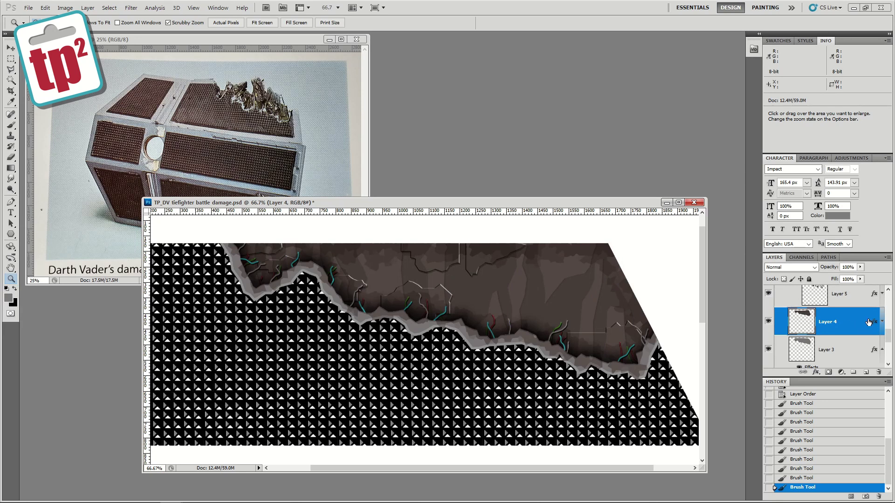
Step: In Layer 4's layer style, enable Gradient Overlay and set the layer blend mode to Overlay
{"action": "double_click", "coordinate": [869, 322]}
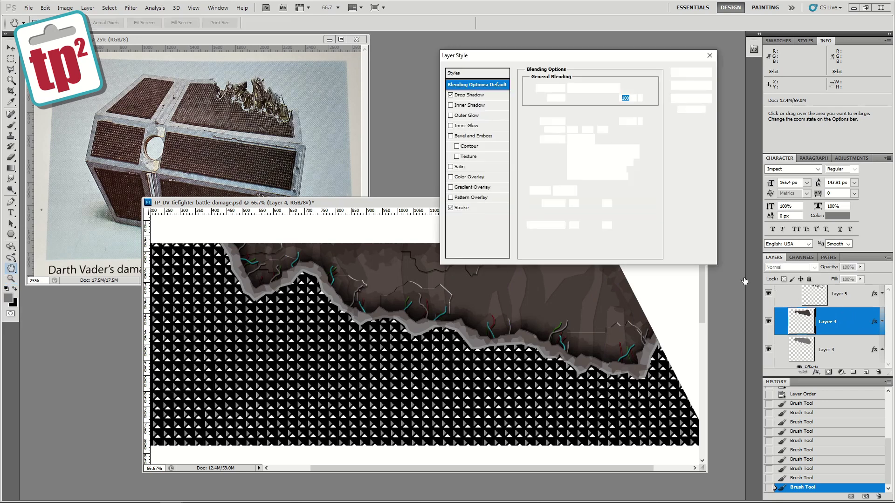
{"action": "left_click", "coordinate": [451, 187]}
{"action": "left_click_drag", "start_coordinate": [462, 55], "coordinate": [65, 174]}
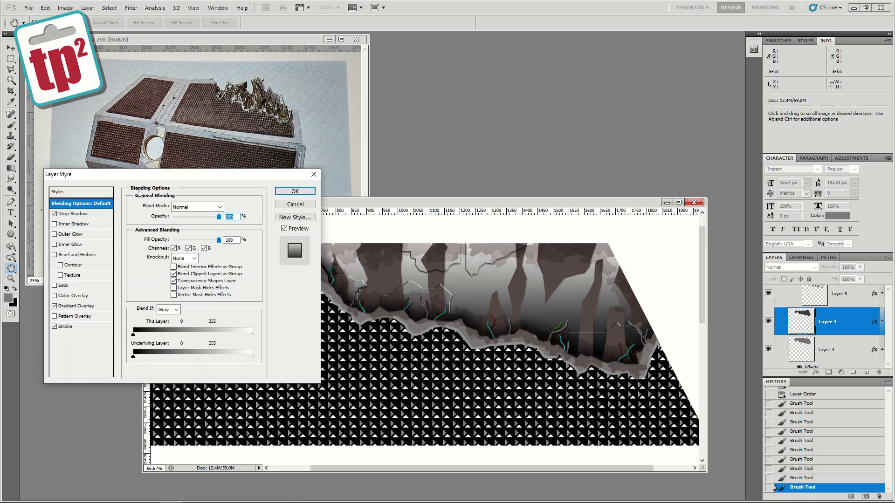
{"action": "left_click", "coordinate": [187, 207]}
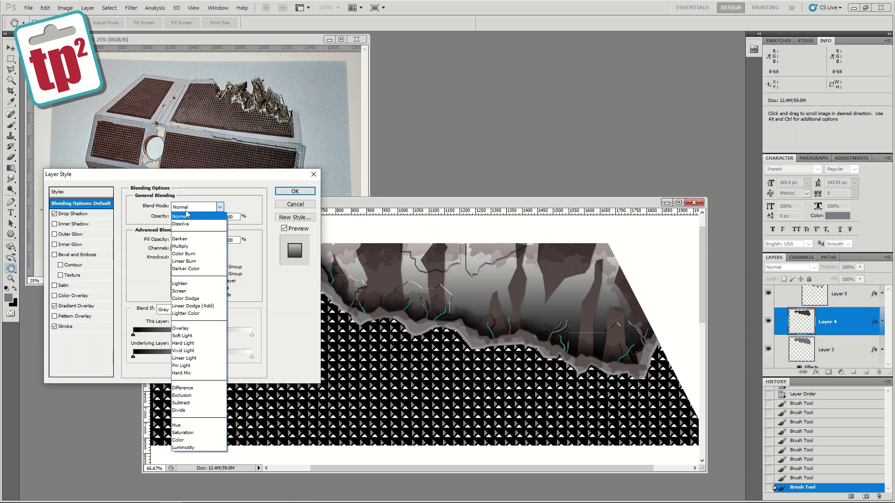
{"action": "left_click", "coordinate": [190, 329]}
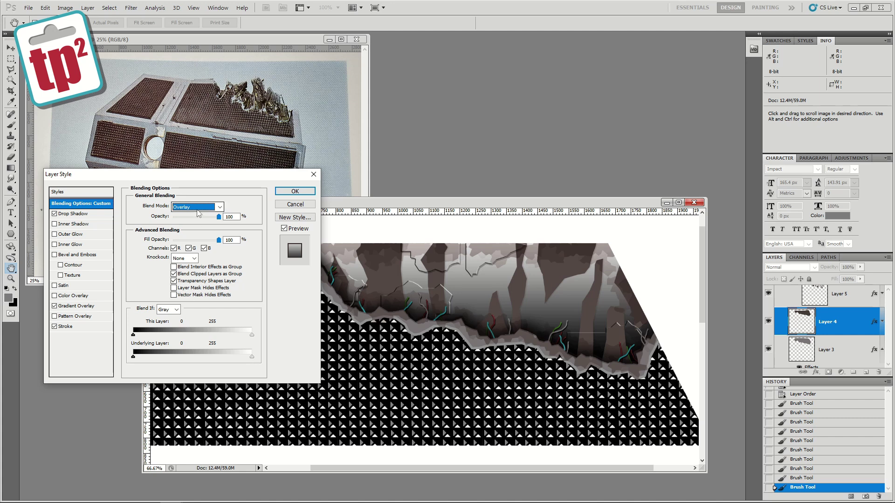
Step: Set Layer 4's Gradient Overlay to Overlay blend mode at 50% opacity and apply it
{"action": "left_click", "coordinate": [77, 306]}
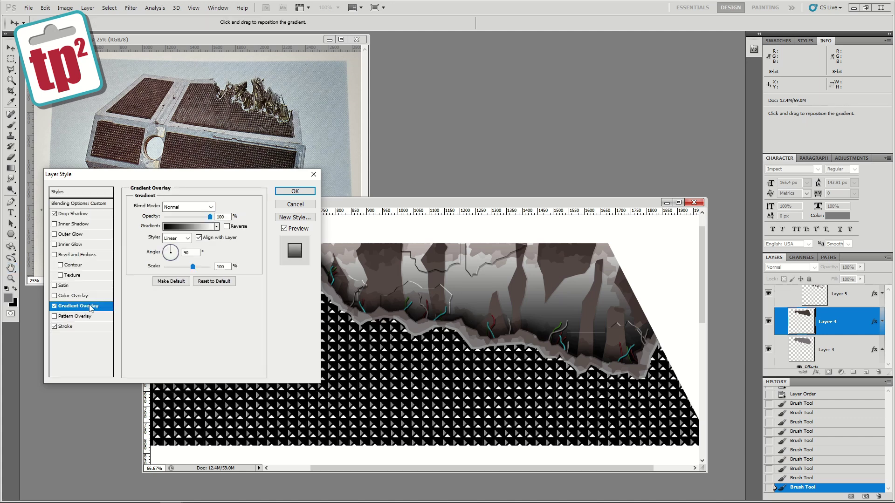
{"action": "left_click", "coordinate": [77, 214]}
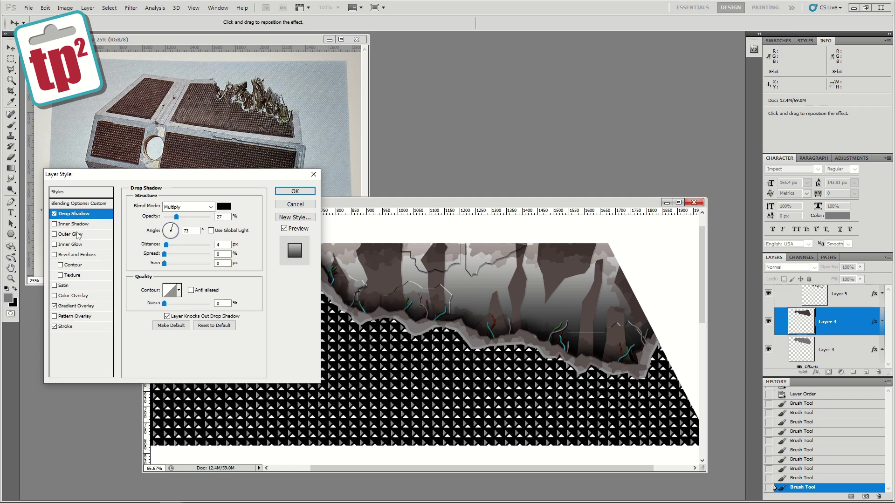
{"action": "left_click", "coordinate": [70, 327]}
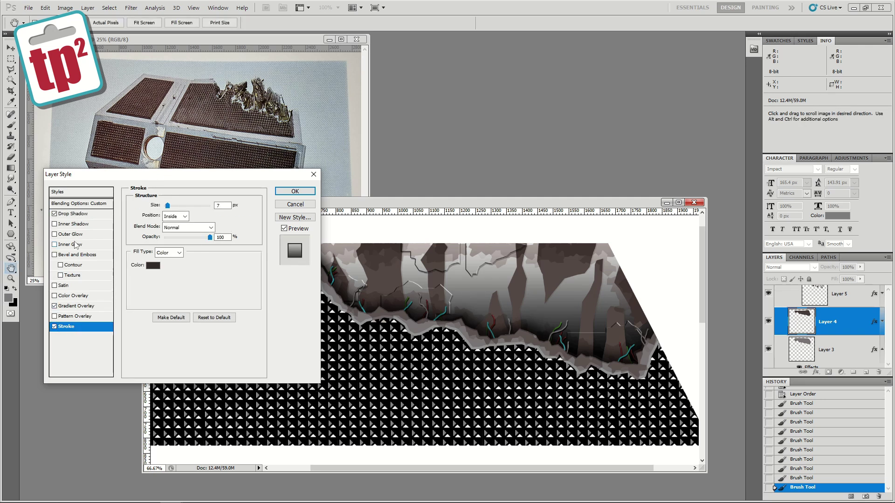
{"action": "left_click", "coordinate": [75, 306]}
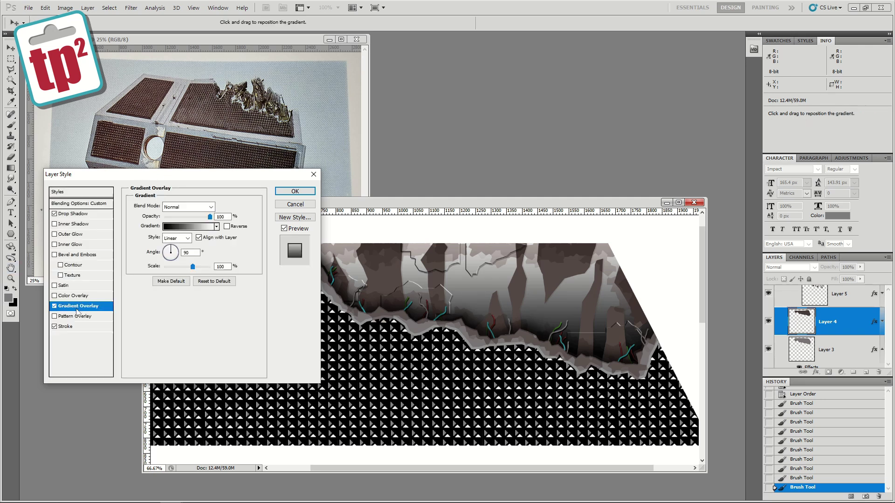
{"action": "left_click", "coordinate": [174, 207]}
{"action": "left_click", "coordinate": [178, 328]}
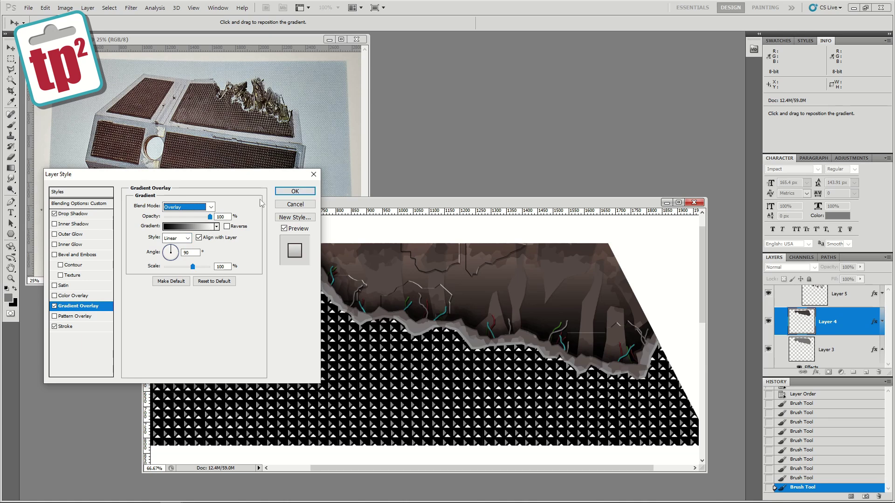
{"action": "left_click_drag", "start_coordinate": [209, 217], "coordinate": [187, 217]}
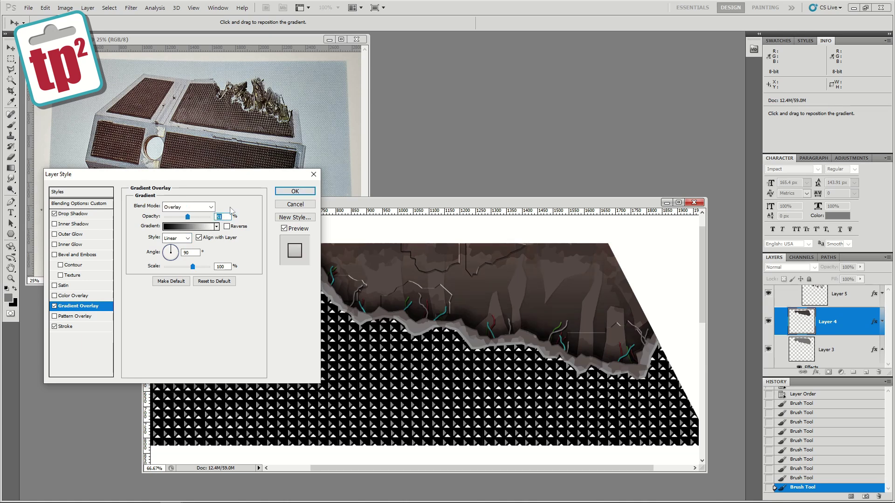
{"action": "left_click", "coordinate": [295, 191]}
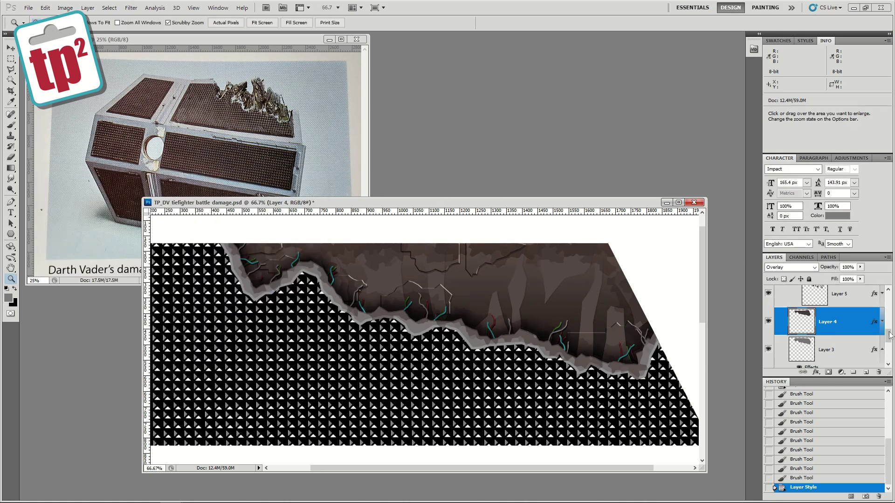
{"action": "scroll", "coordinate": [891, 335], "scroll_direction": "up", "scroll_amount": 1}
Step: Add a non-reversed, reduced-opacity Overlay gradient overlay style to Layer 5
{"action": "double_click", "coordinate": [876, 325]}
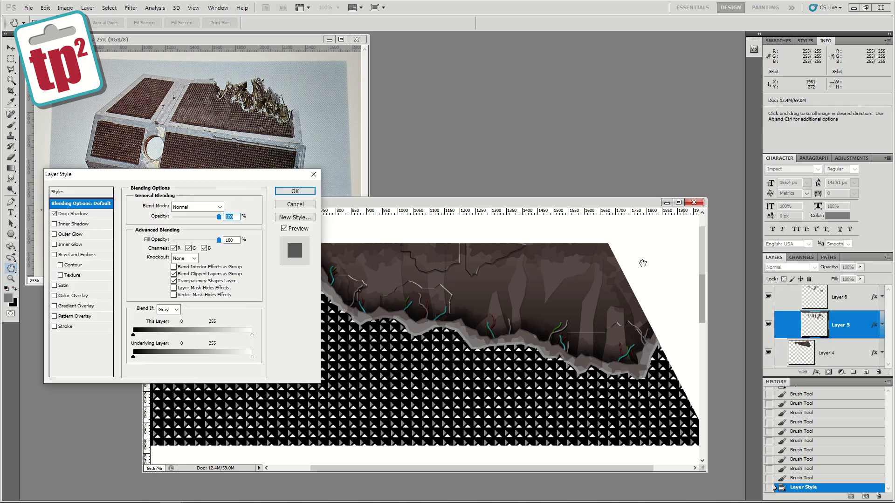
{"action": "left_click", "coordinate": [55, 306]}
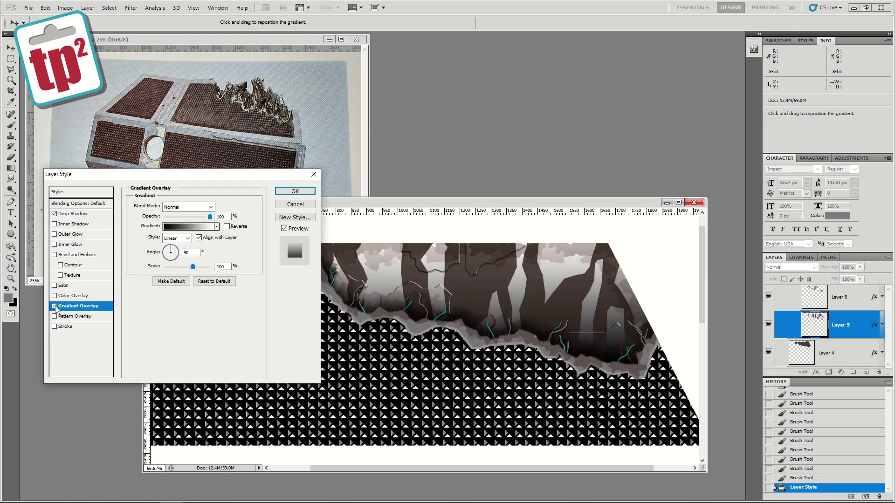
{"action": "left_click", "coordinate": [186, 207]}
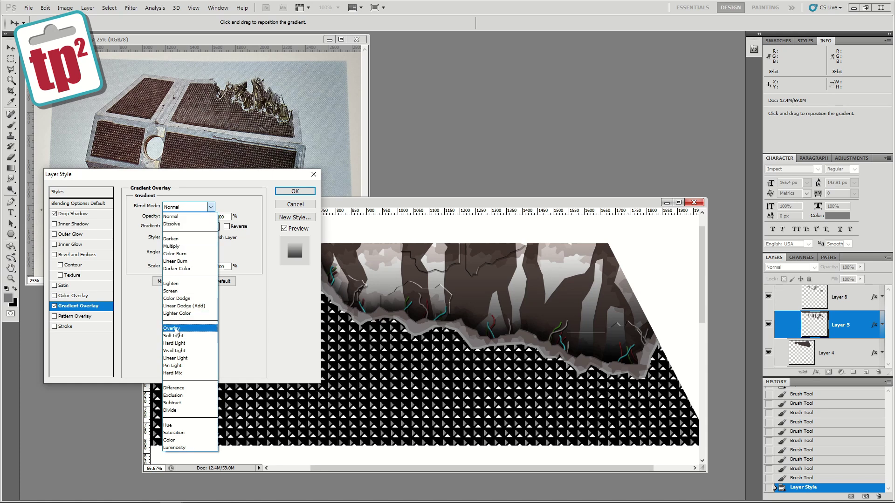
{"action": "left_click", "coordinate": [177, 329]}
{"action": "left_click_drag", "start_coordinate": [210, 217], "coordinate": [193, 219]}
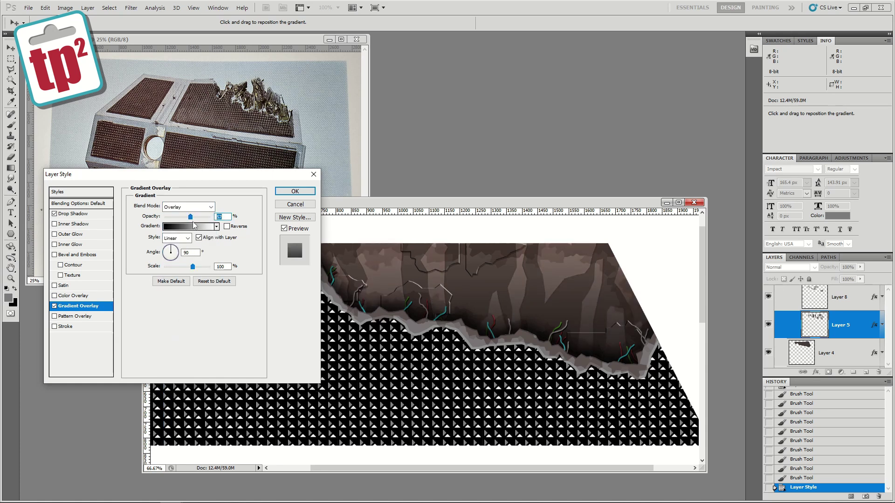
{"action": "left_click", "coordinate": [227, 227]}
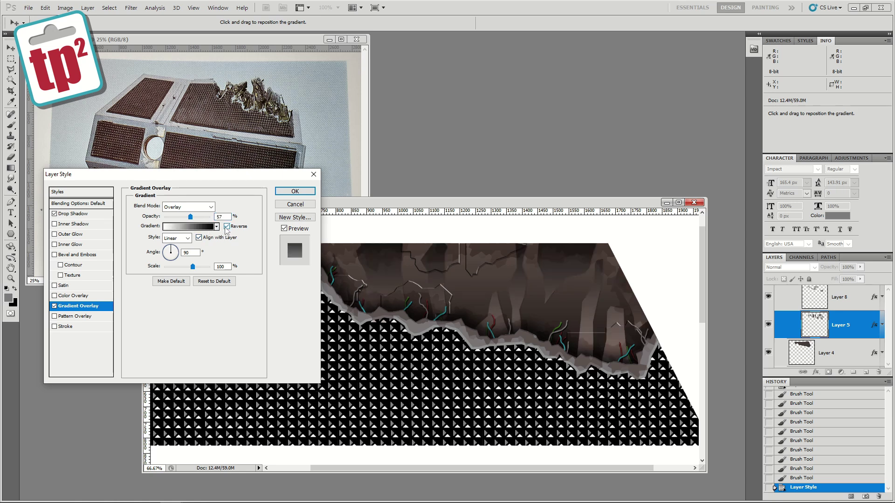
{"action": "left_click", "coordinate": [227, 227]}
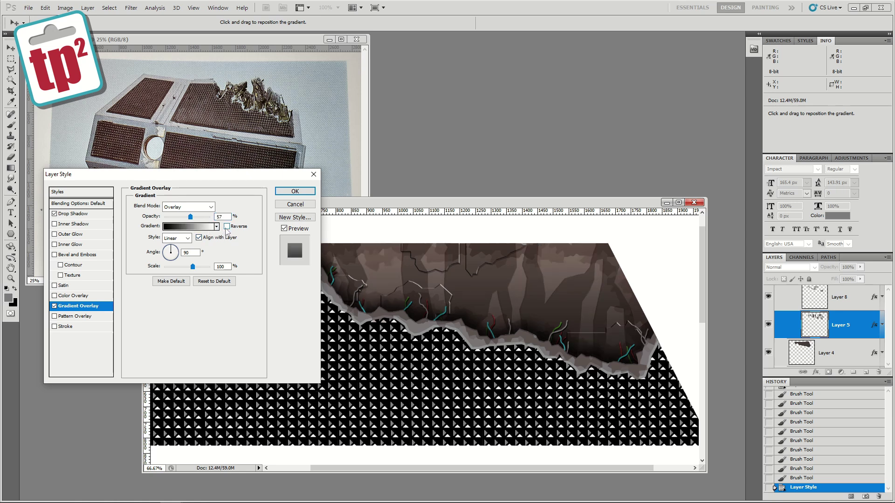
{"action": "left_click", "coordinate": [294, 191]}
Step: Lower Layer 5's opacity to 44% and zoom out to see the whole panel
{"action": "key", "text": "z"}
{"action": "left_click", "coordinate": [860, 267]}
{"action": "left_click_drag", "start_coordinate": [861, 275], "coordinate": [838, 276]}
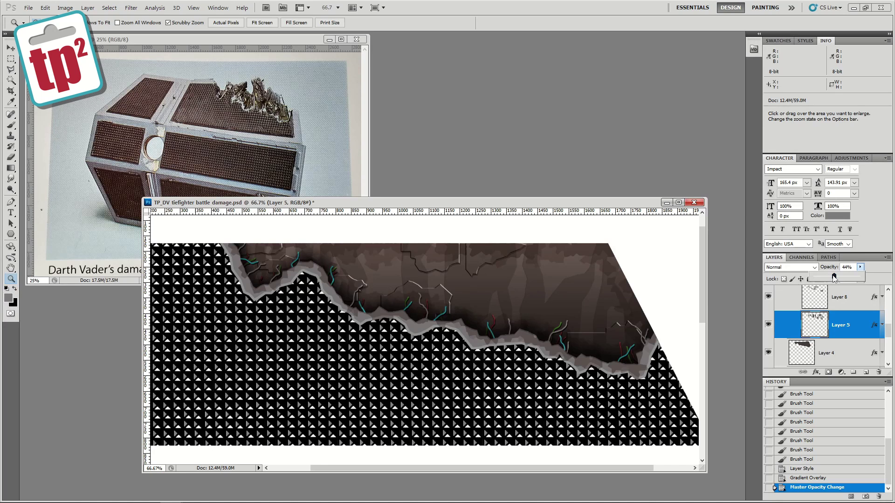
{"action": "left_click", "coordinate": [117, 272]}
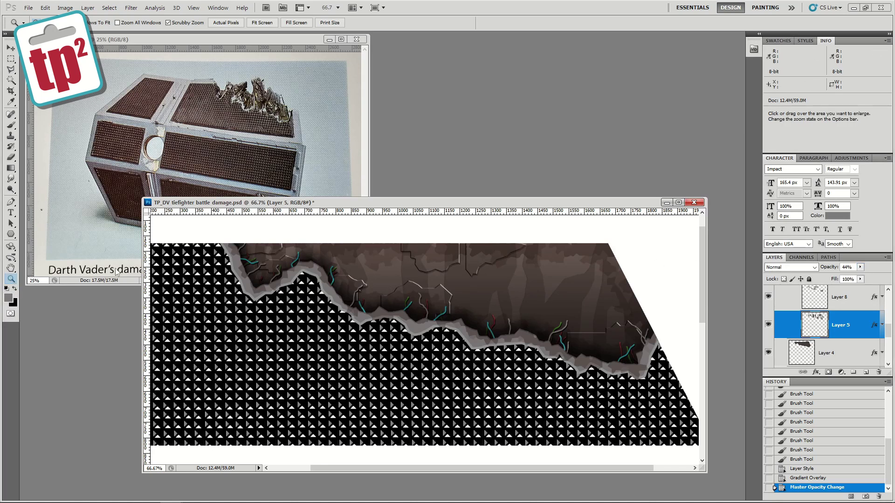
{"action": "left_click", "coordinate": [356, 280], "text": "alt"}
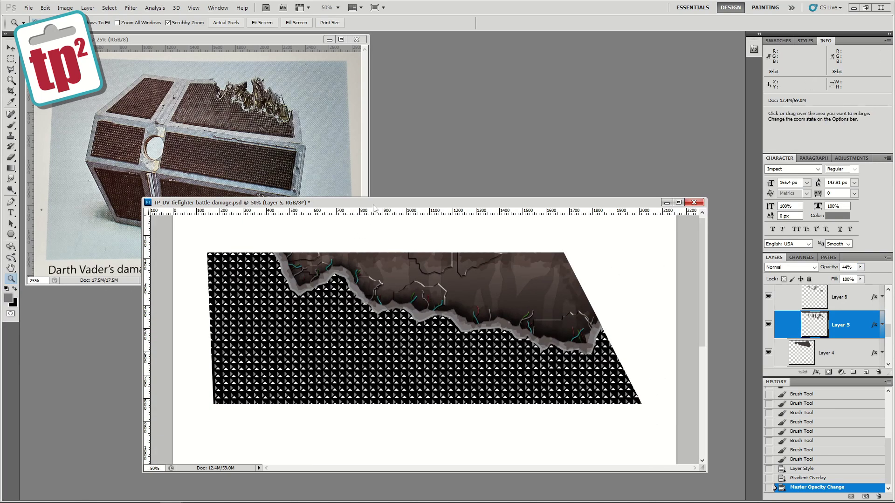
Step: Select Layer 4 and create the empty Layer 9 directly above it
{"action": "left_click_drag", "start_coordinate": [383, 204], "coordinate": [393, 191]}
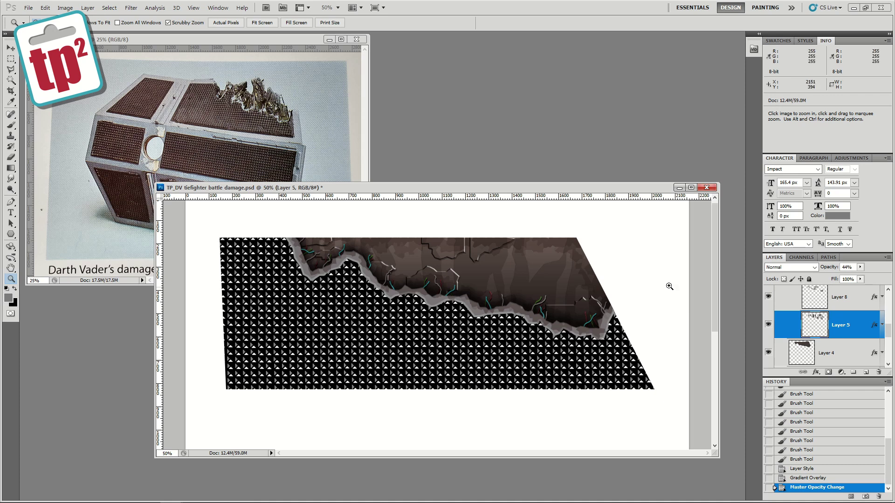
{"action": "mouse_move", "coordinate": [889, 332]}
{"action": "left_mouse_down"}
{"action": "mouse_move", "coordinate": [889, 314]}
{"action": "mouse_move", "coordinate": [889, 333]}
{"action": "left_mouse_up"}
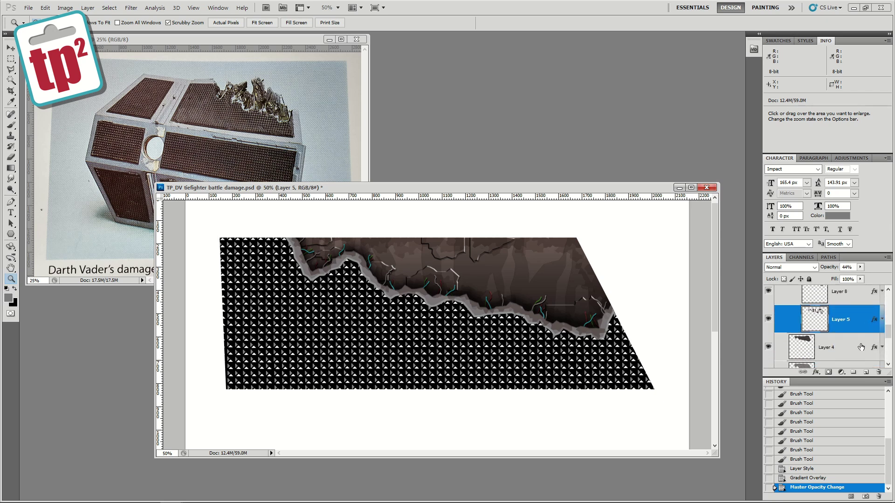
{"action": "left_click", "coordinate": [837, 347]}
{"action": "left_click", "coordinate": [768, 347]}
{"action": "left_click", "coordinate": [865, 374]}
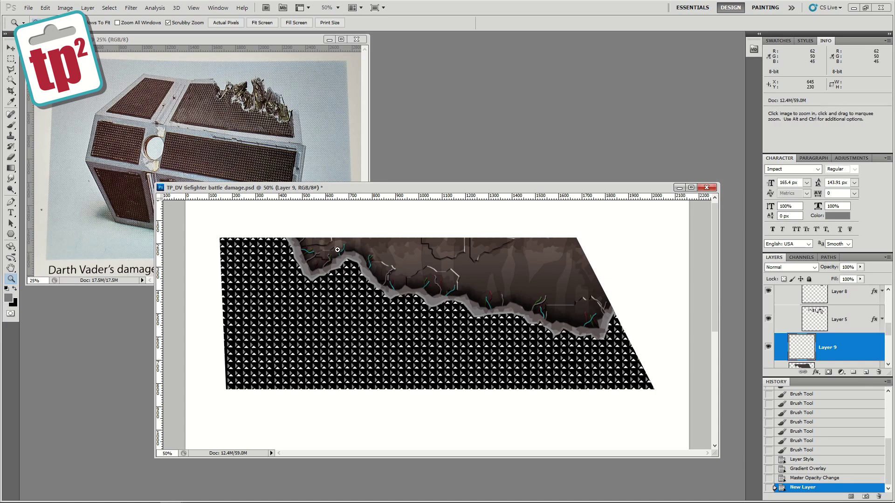
Step: On Layer 9, fill a small black circle beside the upper-left wires
{"action": "left_click", "coordinate": [337, 250]}
{"action": "left_click", "coordinate": [15, 290]}
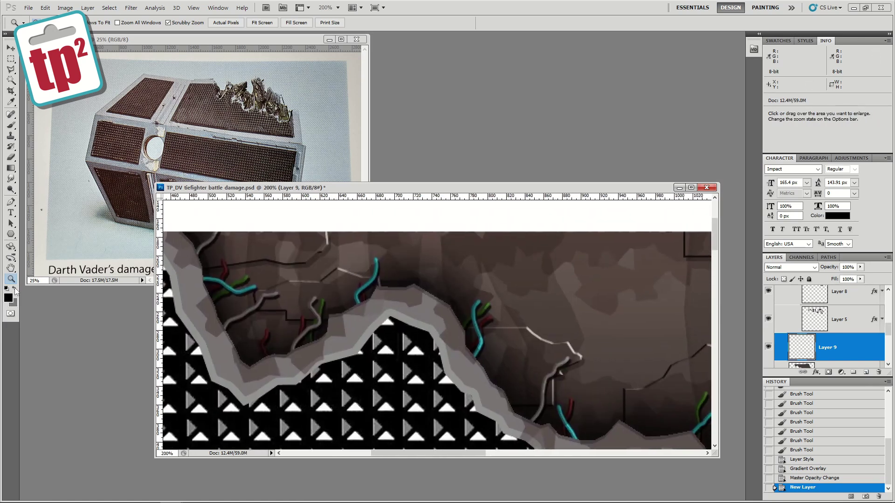
{"action": "left_click", "coordinate": [11, 58]}
{"action": "right_click", "coordinate": [11, 59]}
{"action": "left_click", "coordinate": [46, 69]}
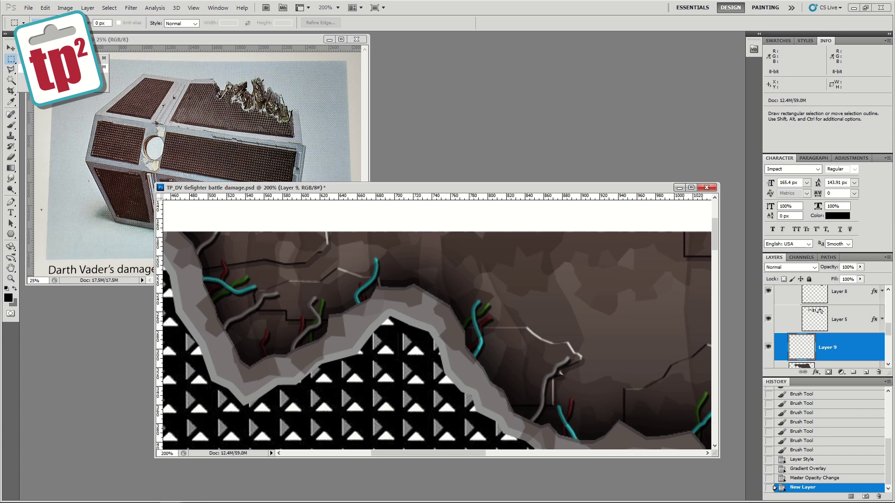
{"action": "mouse_move", "coordinate": [226, 265]}
{"action": "left_mouse_down"}
{"action": "mouse_move", "coordinate": [272, 312]}
{"action": "mouse_move", "coordinate": [245, 298]}
{"action": "left_mouse_up"}
{"action": "key", "text": "alt+BackSpace"}
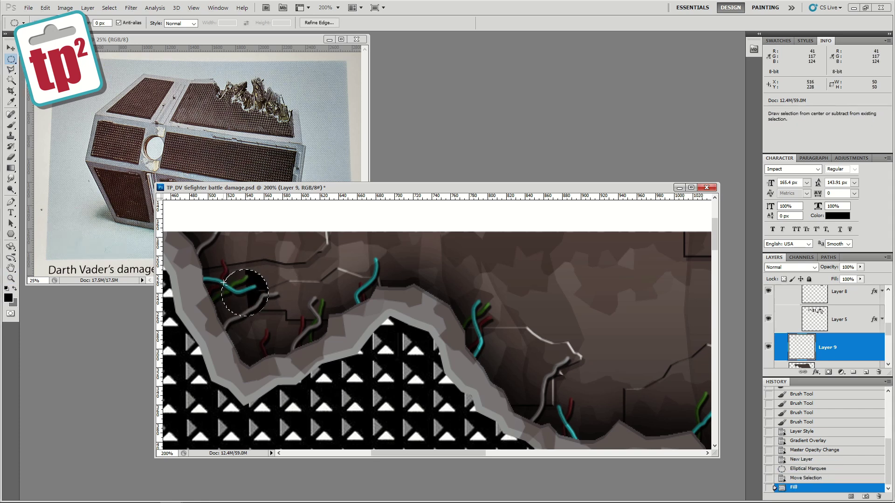
{"action": "key", "text": "ctrl+d"}
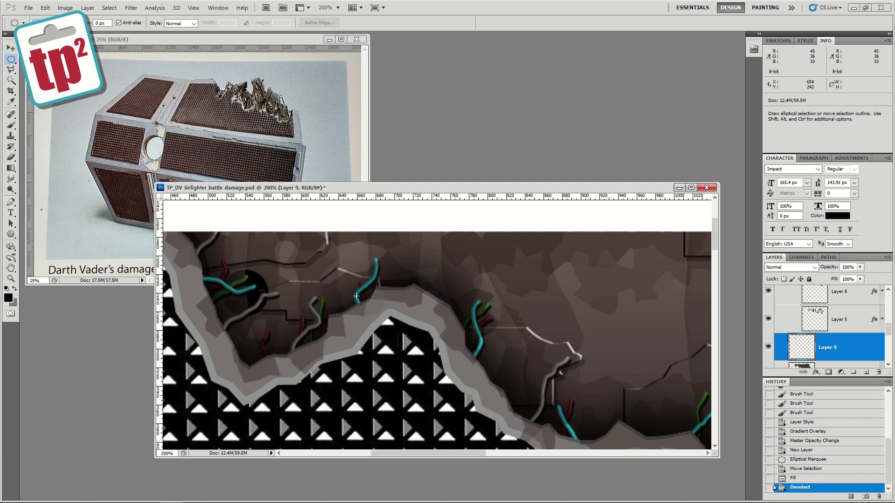
Step: Fill two black rectangles above and below the upper-left wires
{"action": "left_click_drag", "start_coordinate": [11, 60], "coordinate": [42, 60]}
{"action": "left_click_drag", "start_coordinate": [257, 284], "coordinate": [360, 242]}
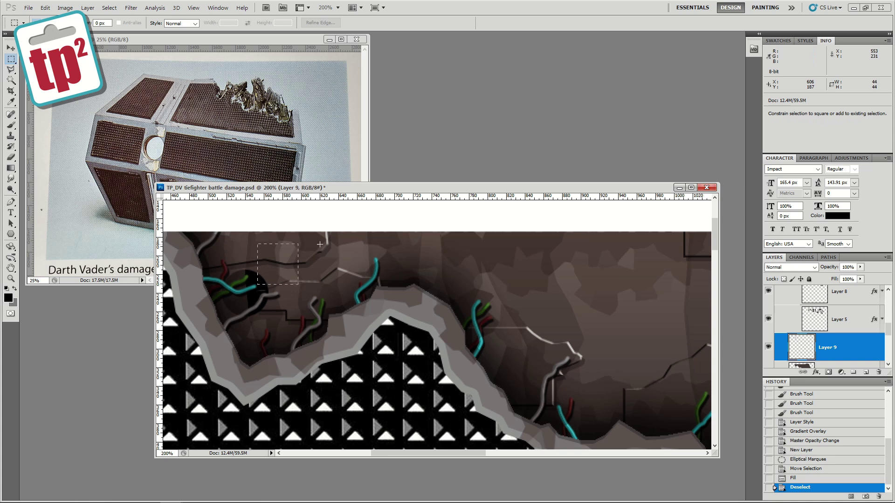
{"action": "key", "text": "alt+BackSpace"}
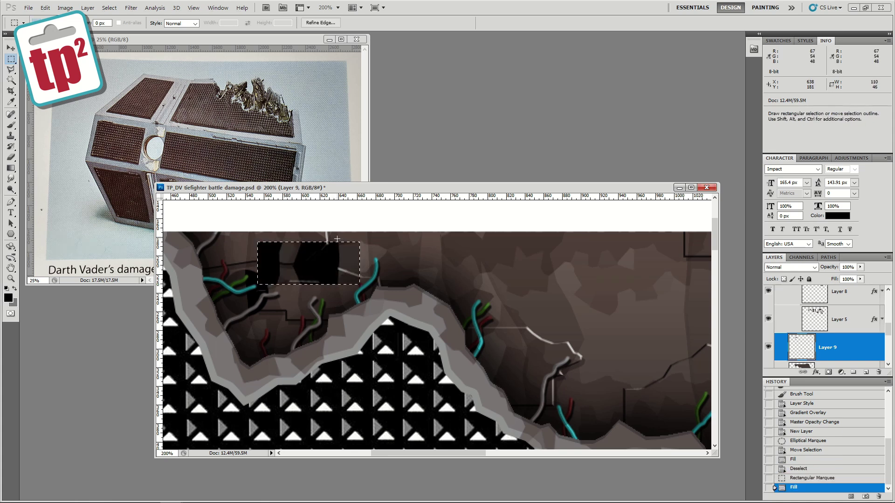
{"action": "key", "text": "ctrl+d"}
{"action": "mouse_move", "coordinate": [313, 289]}
{"action": "left_mouse_down"}
{"action": "mouse_move", "coordinate": [362, 334]}
{"action": "mouse_move", "coordinate": [400, 335]}
{"action": "left_mouse_up"}
{"action": "key", "text": "alt+BackSpace"}
{"action": "key", "text": "ctrl+d"}
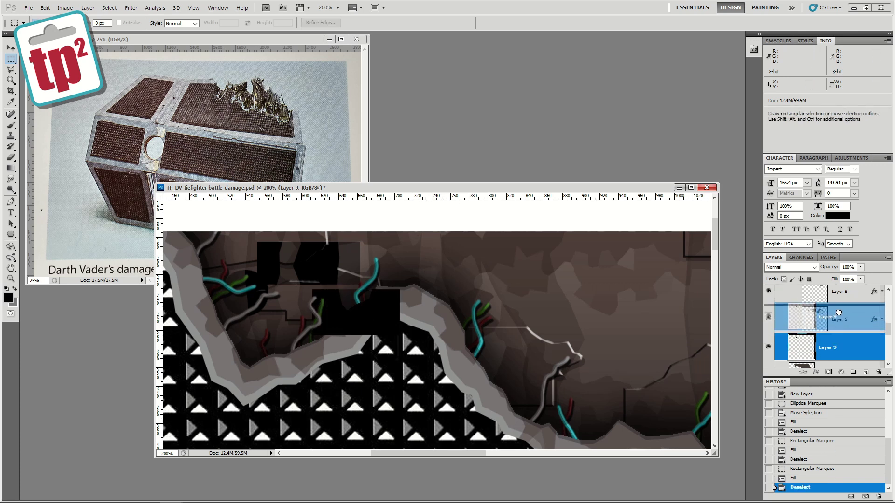
Step: Move Layer 9 above Layer 5, set it to Overlay, and lower its opacity to 43%
{"action": "left_click_drag", "start_coordinate": [838, 349], "coordinate": [837, 315]}
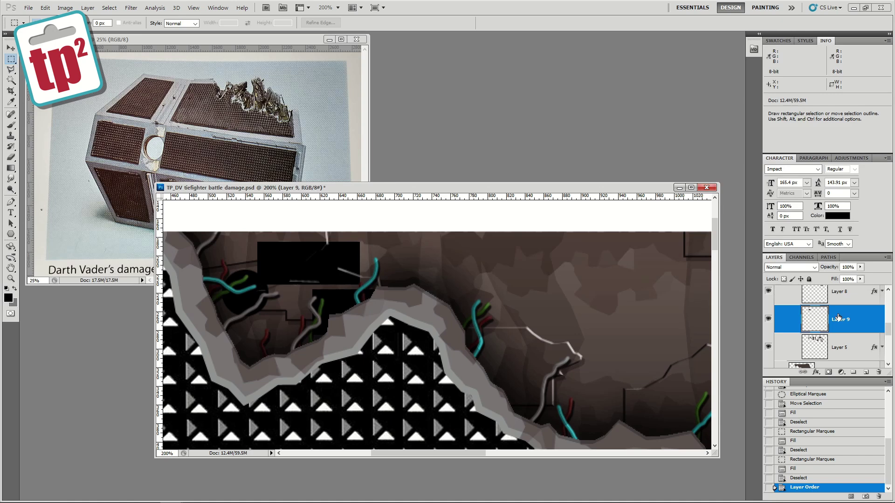
{"action": "left_click", "coordinate": [791, 267]}
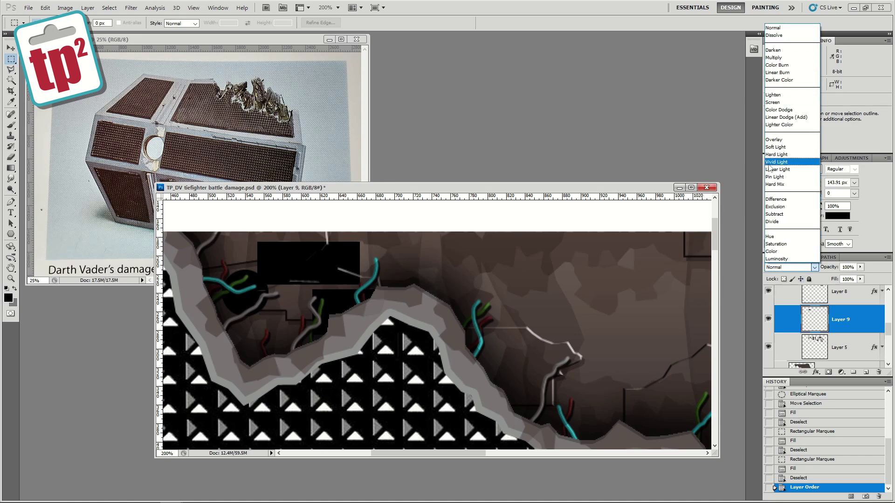
{"action": "left_click", "coordinate": [774, 139]}
{"action": "left_click", "coordinate": [861, 267]}
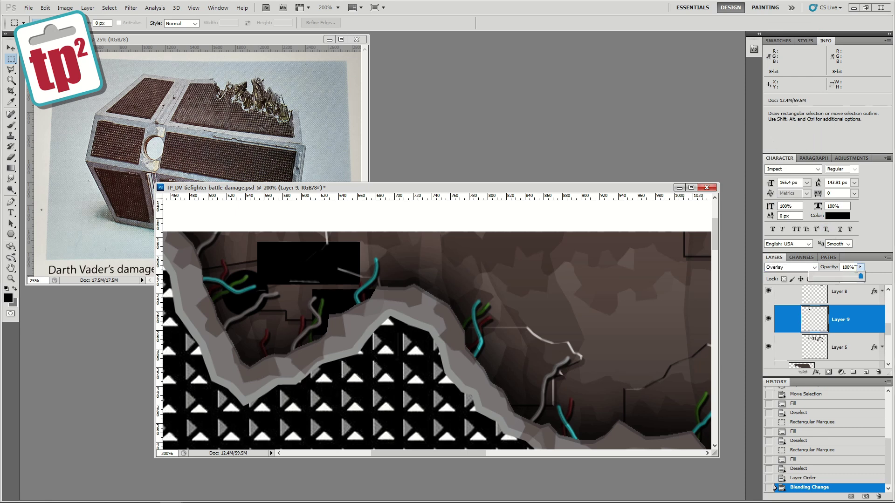
{"action": "left_click_drag", "start_coordinate": [860, 276], "coordinate": [832, 277]}
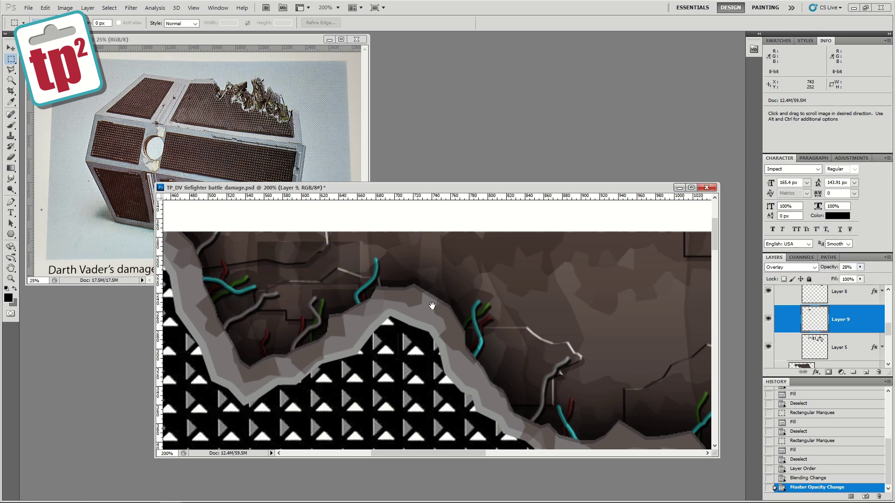
{"action": "scroll", "coordinate": [425, 299], "scroll_direction": "right", "scroll_amount": 1}
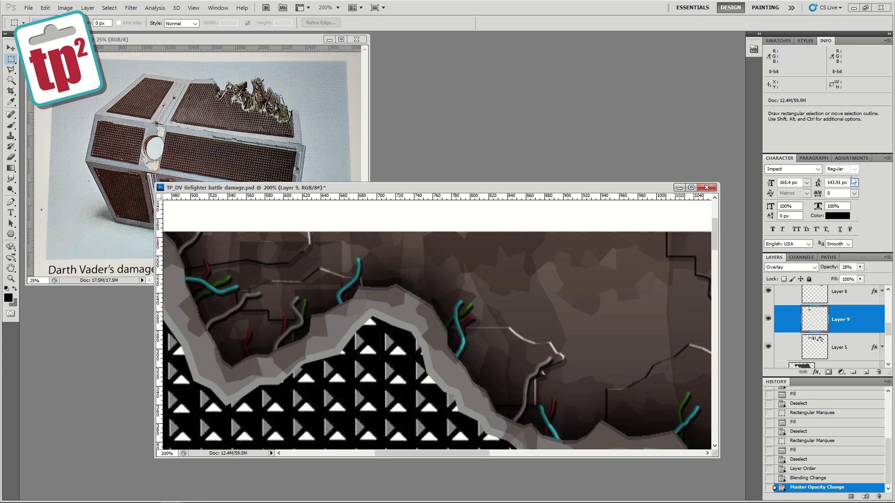
{"action": "left_click", "coordinate": [860, 268]}
{"action": "left_click_drag", "start_coordinate": [861, 277], "coordinate": [862, 277]}
{"action": "scroll", "coordinate": [600, 320], "scroll_direction": "down", "scroll_amount": 1}
Step: Fill more black rectangles over the damage, including the right-side cracks
{"action": "mouse_move", "coordinate": [386, 272]}
{"action": "left_mouse_down"}
{"action": "mouse_move", "coordinate": [471, 328]}
{"action": "mouse_move", "coordinate": [502, 404]}
{"action": "left_mouse_up"}
{"action": "key", "text": "alt+BackSpace"}
{"action": "key", "text": "ctrl+d"}
{"action": "left_click_drag", "start_coordinate": [551, 428], "coordinate": [624, 428]}
{"action": "key", "text": "alt+BackSpace"}
{"action": "left_click_drag", "start_coordinate": [600, 266], "coordinate": [248, 225]}
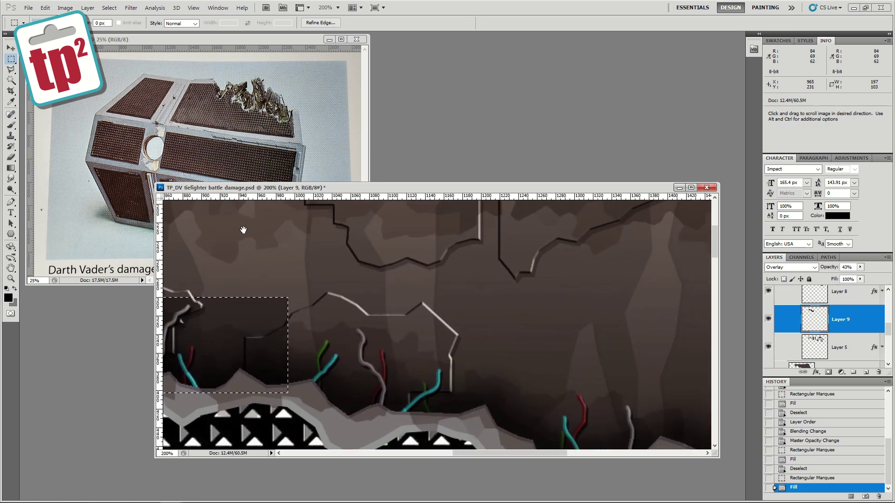
{"action": "left_click_drag", "start_coordinate": [330, 232], "coordinate": [494, 324]}
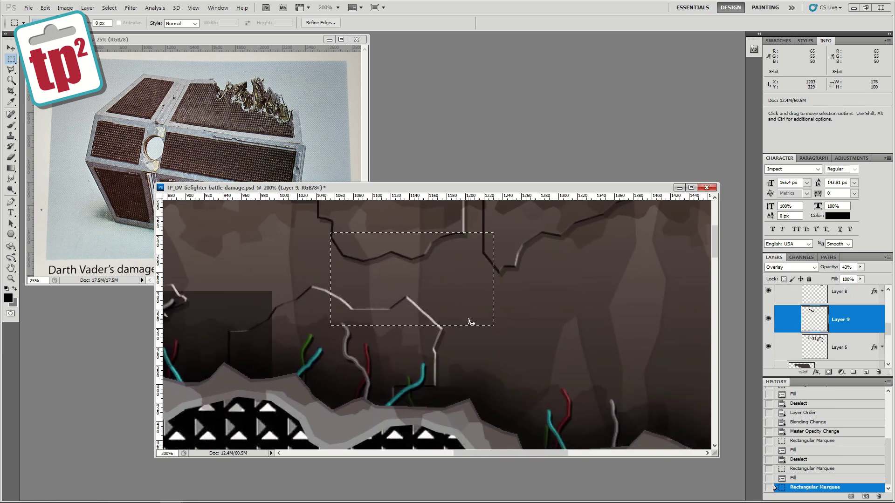
{"action": "key", "text": "alt+BackSpace"}
{"action": "left_click", "coordinate": [11, 279]}
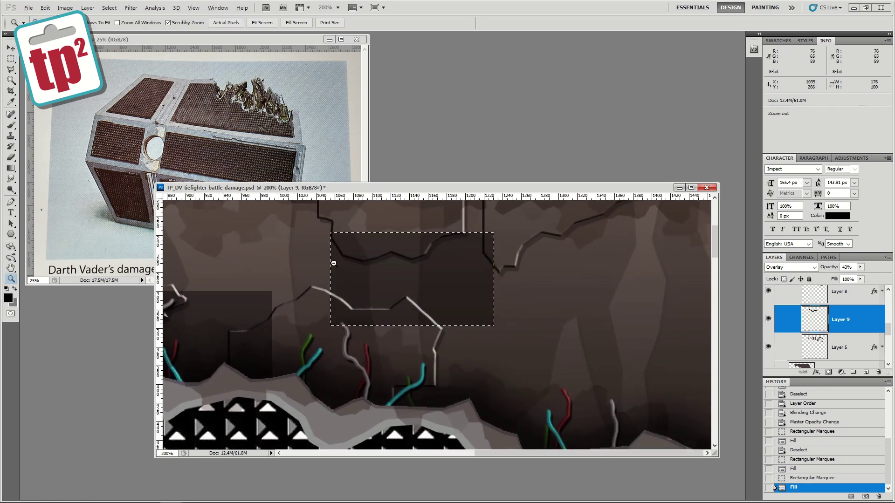
{"action": "key", "text": "ctrl+d"}
{"action": "left_click", "coordinate": [391, 261], "text": "alt"}
{"action": "left_click", "coordinate": [391, 261], "text": "alt"}
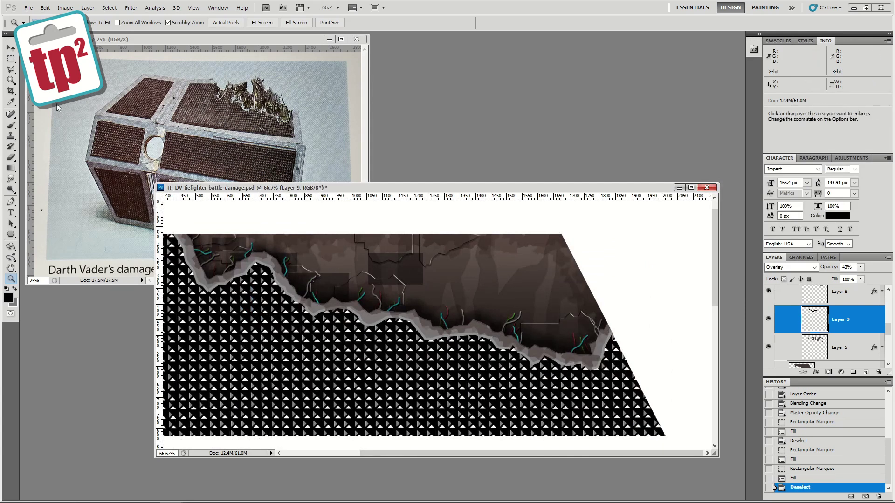
Step: Fill two more small black patches near the wires
{"action": "key", "text": "m"}
{"action": "left_click_drag", "start_coordinate": [400, 292], "coordinate": [425, 310]}
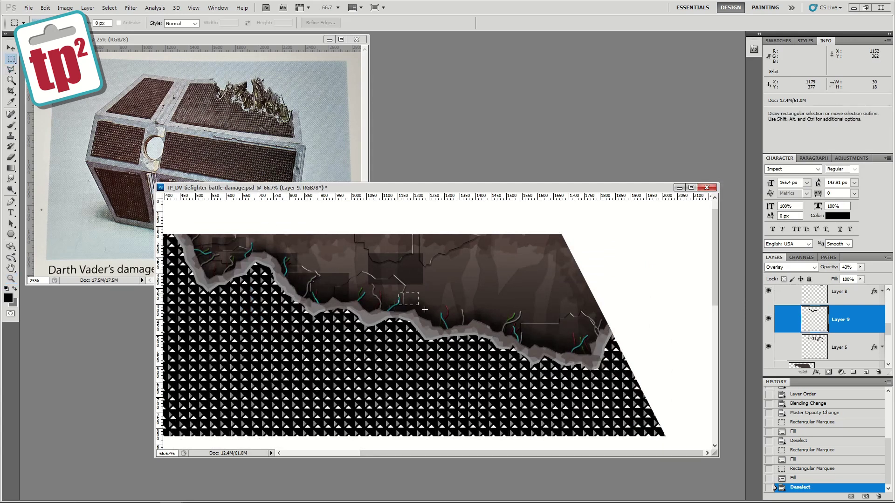
{"action": "left_click_drag", "start_coordinate": [480, 331], "coordinate": [480, 331]}
{"action": "key", "text": "alt+BackSpace"}
{"action": "key", "text": "ctrl+d"}
{"action": "left_click_drag", "start_coordinate": [408, 273], "coordinate": [453, 306]}
{"action": "key", "text": "alt+BackSpace"}
{"action": "key", "text": "ctrl+d"}
Step: Fill tall black strips at the upper-left and right sides of the damage
{"action": "left_click_drag", "start_coordinate": [312, 227], "coordinate": [339, 287]}
{"action": "key", "text": "alt+BackSpace"}
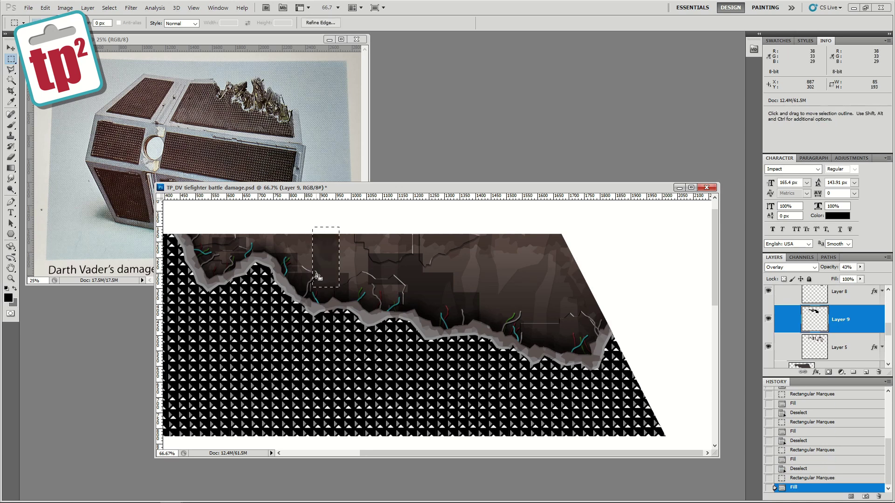
{"action": "key", "text": "ctrl+d"}
{"action": "mouse_move", "coordinate": [480, 202]}
{"action": "left_mouse_down"}
{"action": "mouse_move", "coordinate": [551, 349]}
{"action": "mouse_move", "coordinate": [546, 343]}
{"action": "left_mouse_up"}
{"action": "key", "text": "Delete"}
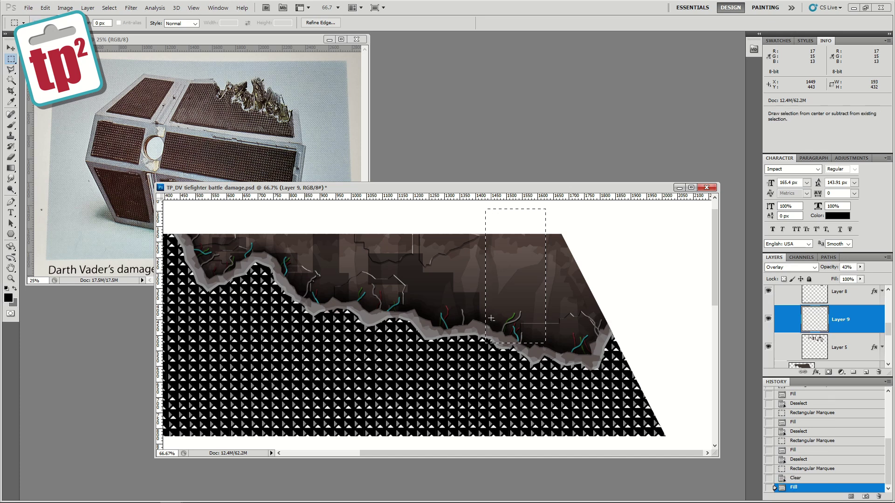
{"action": "key", "text": "alt+BackSpace"}
{"action": "key", "text": "ctrl+d"}
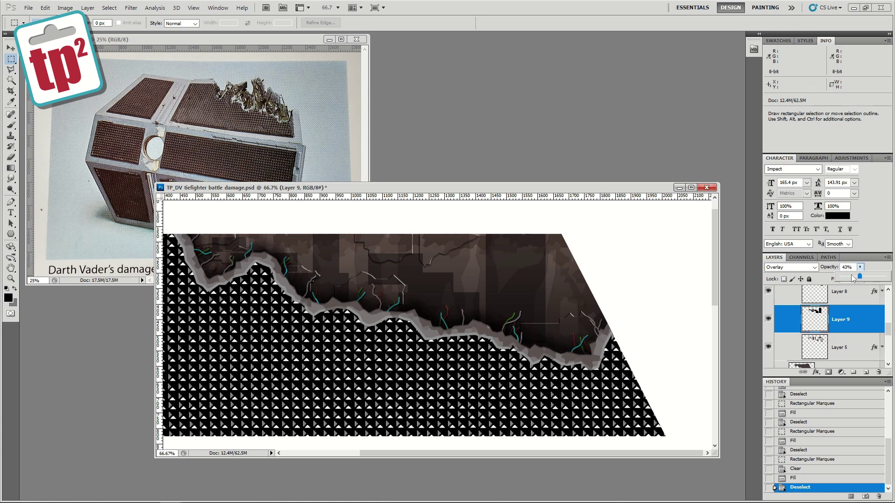
Step: Fade Layer 9's dark patches to 18% opacity and zoom in on the torn edge
{"action": "left_click_drag", "start_coordinate": [852, 278], "coordinate": [848, 279]}
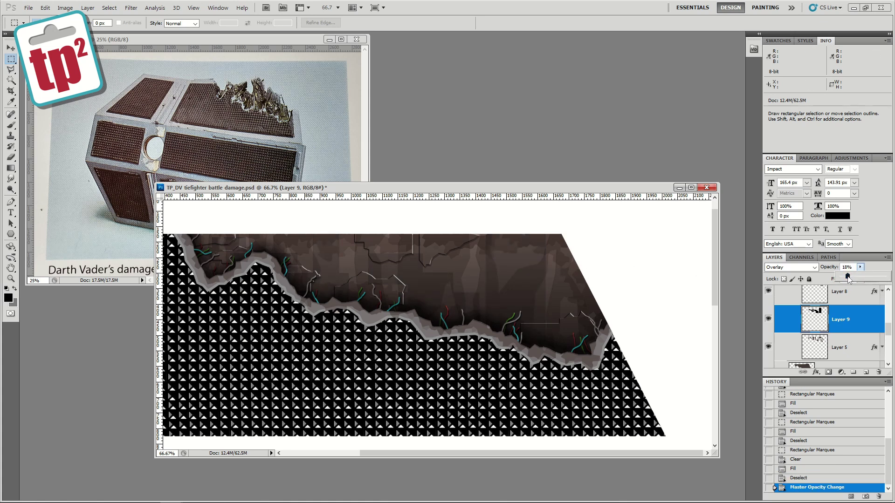
{"action": "left_click", "coordinate": [11, 279]}
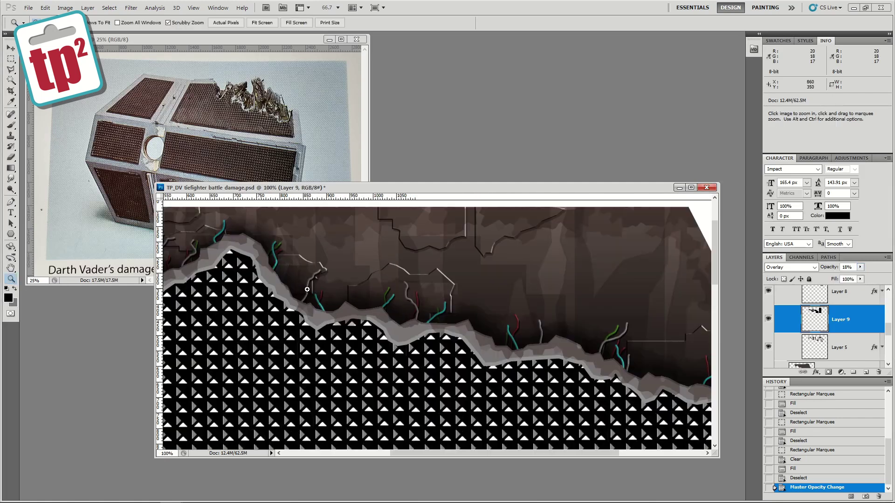
{"action": "left_click", "coordinate": [307, 290]}
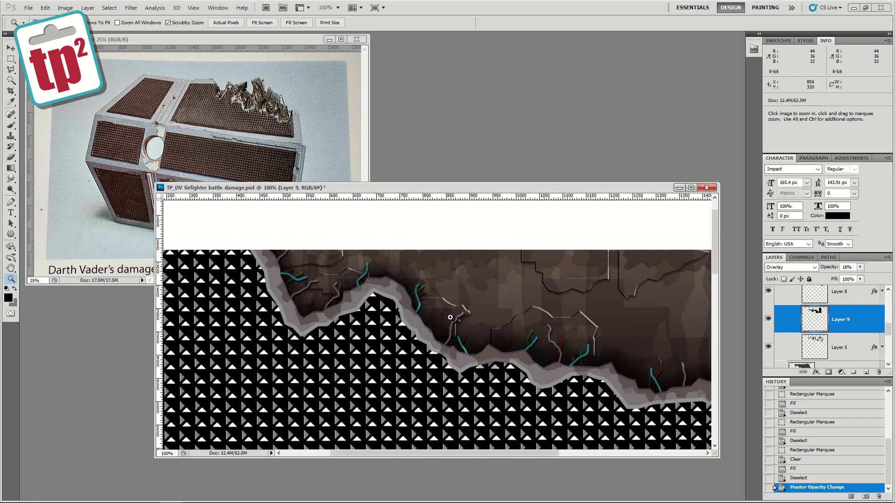
{"action": "left_click_drag", "start_coordinate": [889, 334], "coordinate": [892, 327]}
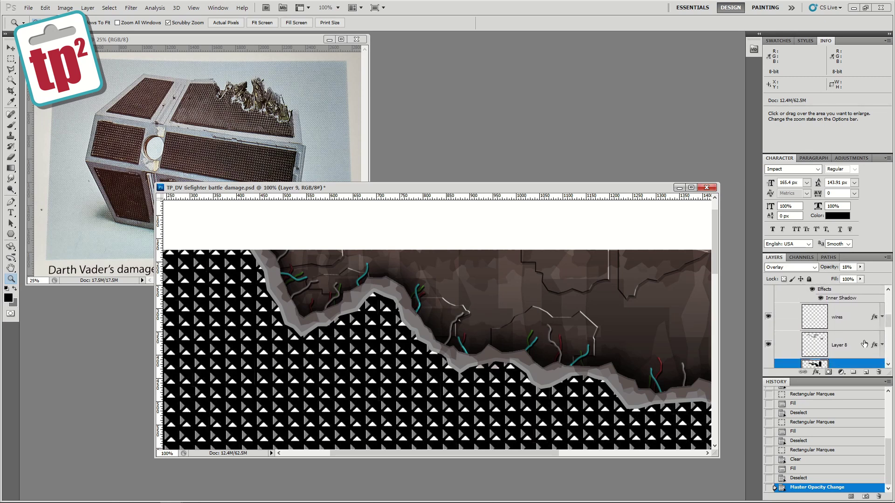
Step: Add new Layer 10, set the foreground colour to dark grey, and zoom in
{"action": "left_click", "coordinate": [865, 372]}
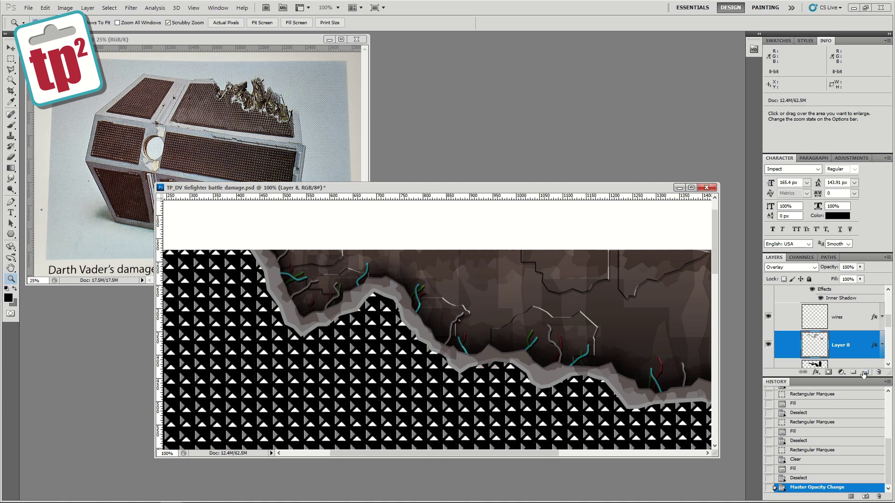
{"action": "left_click", "coordinate": [8, 297]}
{"action": "left_click", "coordinate": [514, 353]}
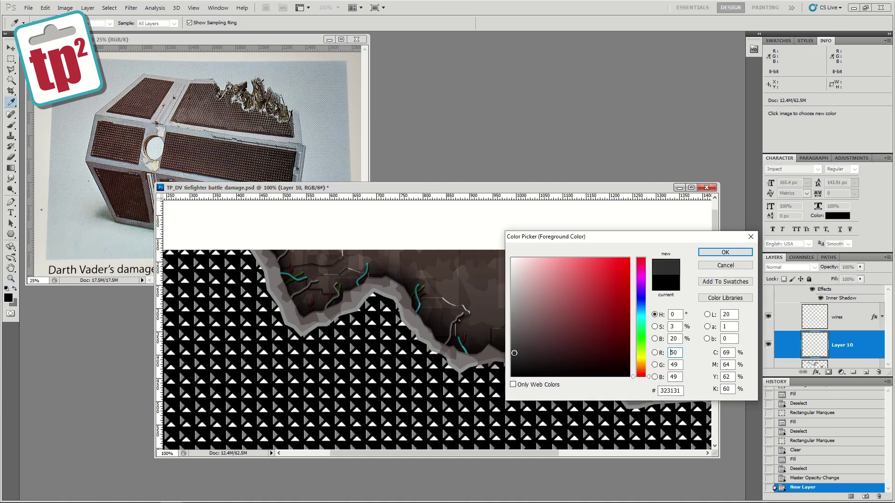
{"action": "left_click", "coordinate": [717, 254]}
{"action": "key", "text": "z"}
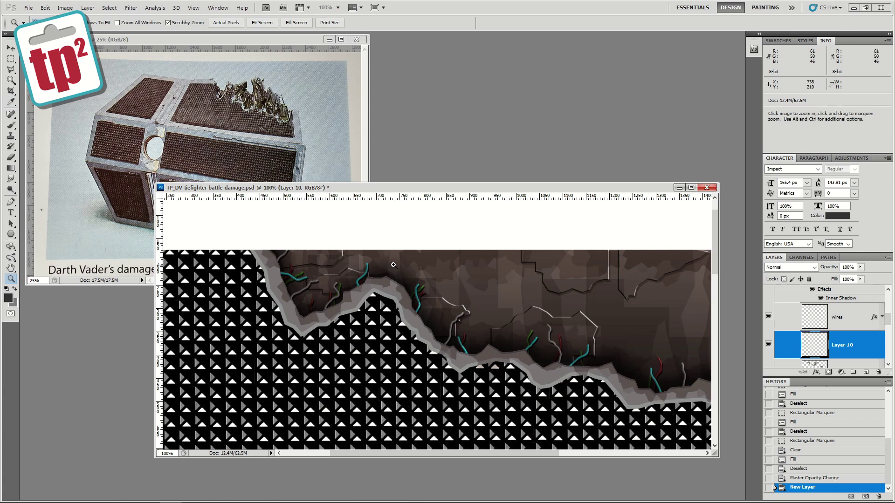
{"action": "left_click", "coordinate": [388, 261]}
Step: Draw a jagged Polygonal Lasso patch among the wires and fill it dark grey
{"action": "key", "text": "l"}
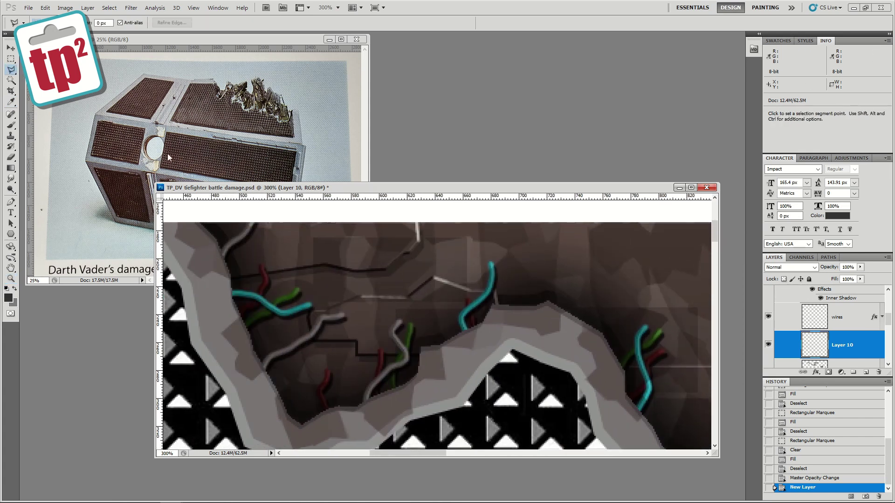
{"action": "left_click", "coordinate": [321, 243]}
{"action": "left_click", "coordinate": [350, 324]}
{"action": "left_click", "coordinate": [381, 309]}
{"action": "left_click", "coordinate": [414, 299]}
{"action": "left_click", "coordinate": [390, 286]}
{"action": "left_click", "coordinate": [387, 271]}
{"action": "left_click", "coordinate": [364, 252]}
{"action": "left_click", "coordinate": [336, 247]}
{"action": "left_click", "coordinate": [325, 241]}
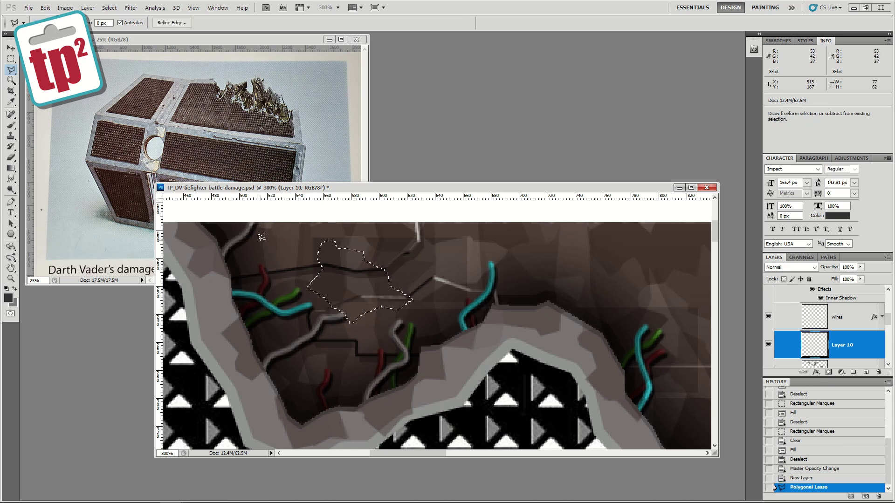
{"action": "key", "text": "alt+BackSpace"}
{"action": "key", "text": "ctrl+d"}
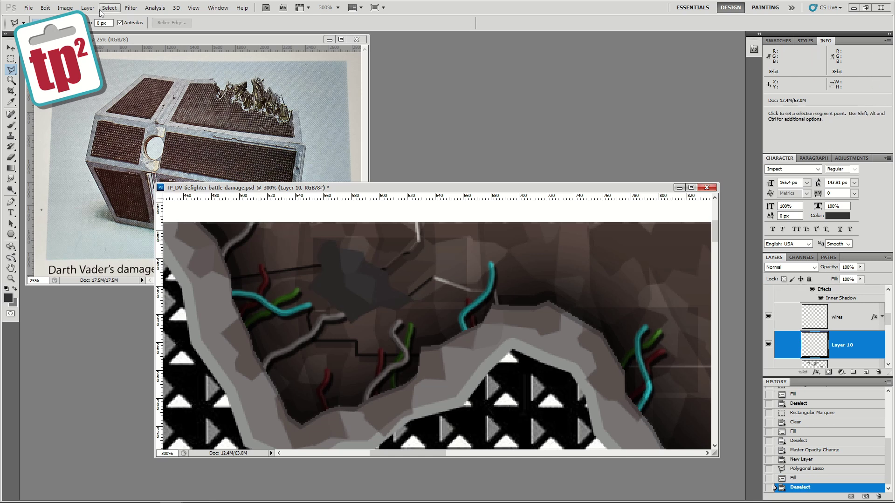
{"action": "left_click", "coordinate": [87, 7]}
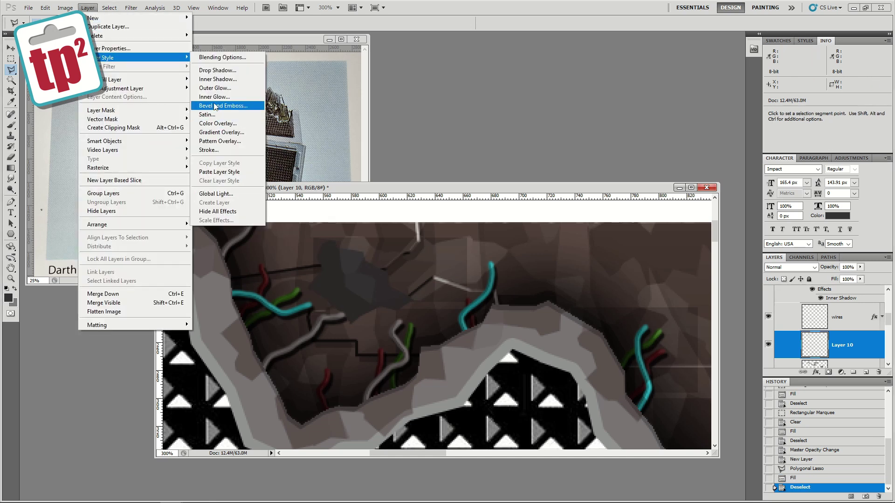
Step: Give the patch a Down bevel (depth 1000, angle 139°, smaller size) and a 0-distance inner shadow
{"action": "left_click", "coordinate": [212, 106]}
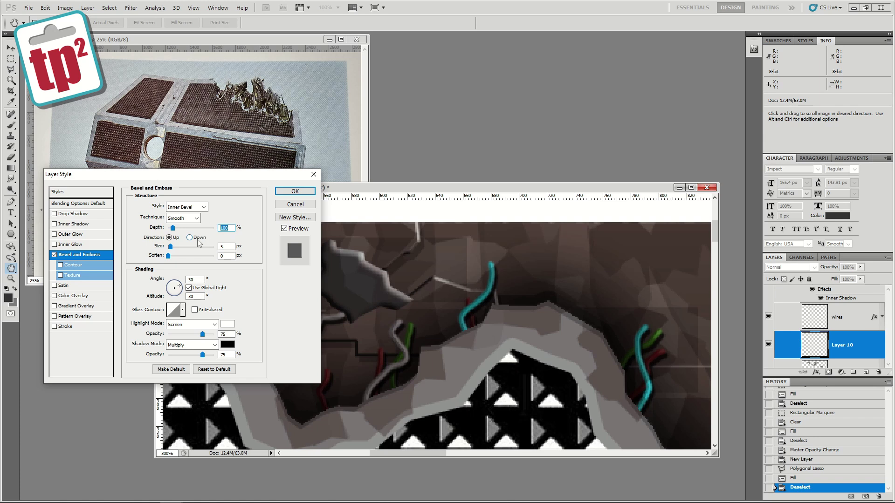
{"action": "left_click", "coordinate": [190, 237]}
{"action": "left_click_drag", "start_coordinate": [212, 175], "coordinate": [613, 53]}
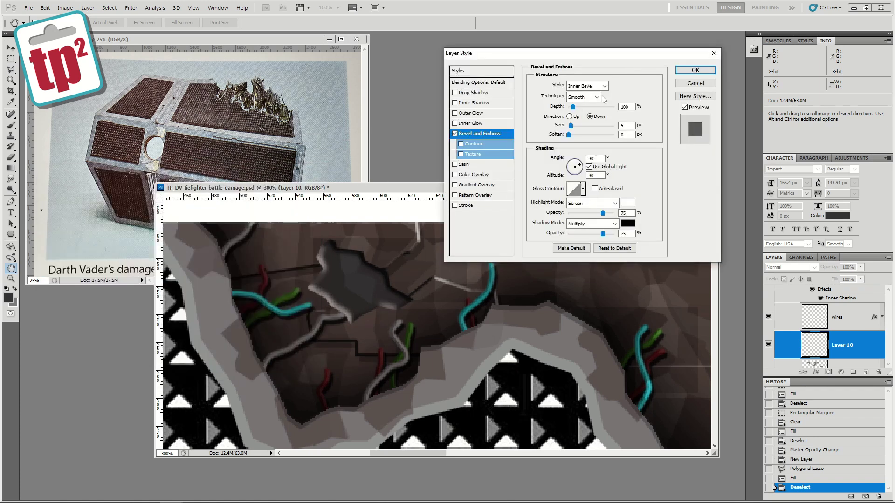
{"action": "left_click", "coordinate": [590, 166]}
{"action": "left_click_drag", "start_coordinate": [581, 170], "coordinate": [573, 166]}
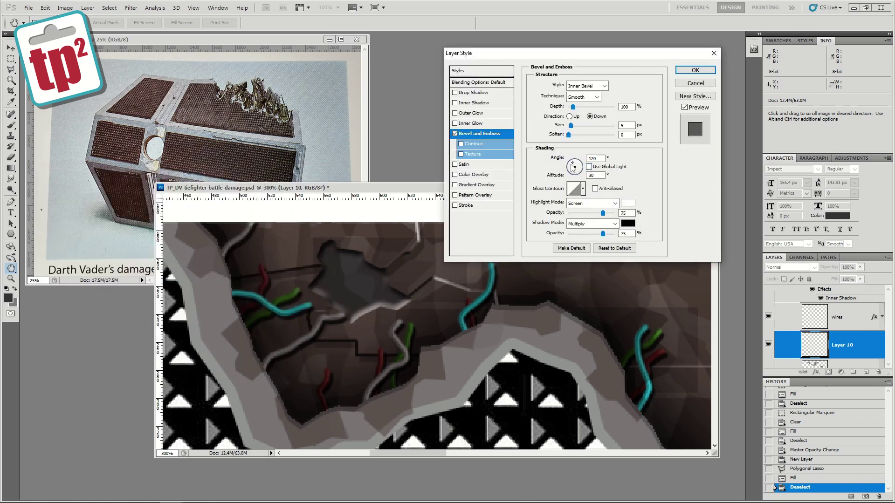
{"action": "left_click_drag", "start_coordinate": [574, 107], "coordinate": [614, 107]}
{"action": "left_click_drag", "start_coordinate": [571, 126], "coordinate": [569, 126]}
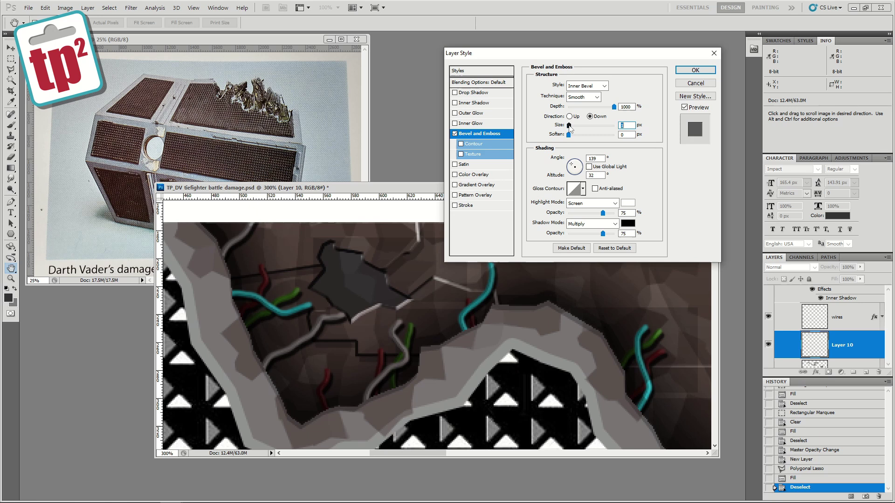
{"action": "left_click", "coordinate": [487, 103]}
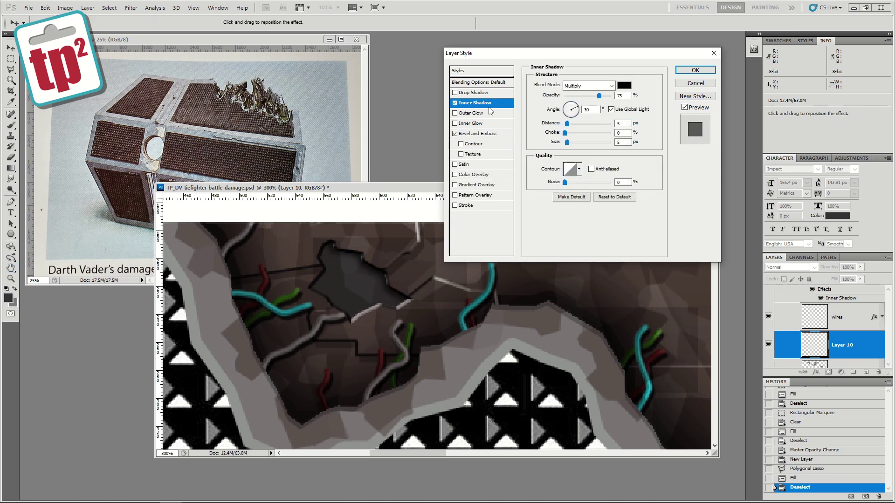
{"action": "mouse_move", "coordinate": [567, 122]}
{"action": "left_mouse_down"}
{"action": "mouse_move", "coordinate": [571, 143]}
{"action": "mouse_move", "coordinate": [578, 134]}
{"action": "left_mouse_up"}
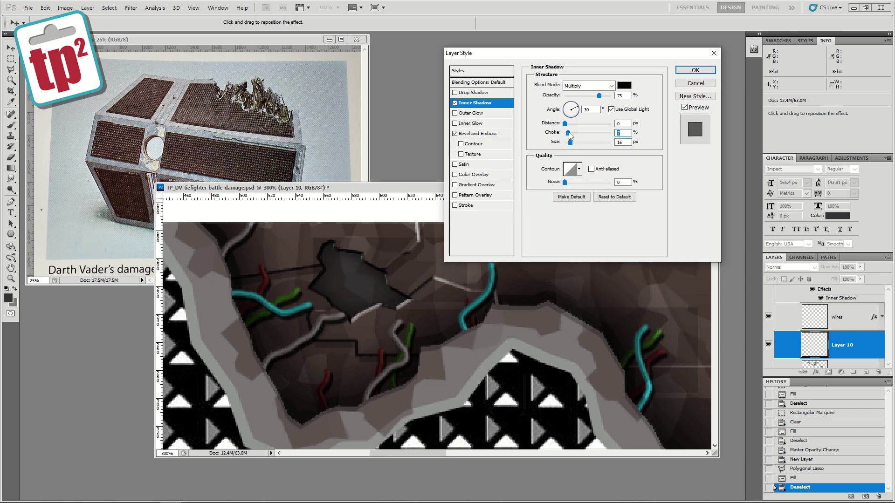
{"action": "left_click", "coordinate": [677, 72]}
Step: Trace another jagged dent outline with the Polygonal Lasso further along the damage
{"action": "left_click_drag", "start_coordinate": [547, 270], "coordinate": [416, 266]}
{"action": "left_click", "coordinate": [379, 270]}
{"action": "left_click", "coordinate": [390, 288]}
{"action": "left_click", "coordinate": [364, 309]}
{"action": "left_click", "coordinate": [387, 319]}
{"action": "left_click", "coordinate": [418, 366]}
{"action": "left_click", "coordinate": [415, 377]}
{"action": "left_click", "coordinate": [445, 402]}
{"action": "left_click", "coordinate": [505, 383]}
{"action": "left_click", "coordinate": [488, 359]}
{"action": "left_click", "coordinate": [507, 350]}
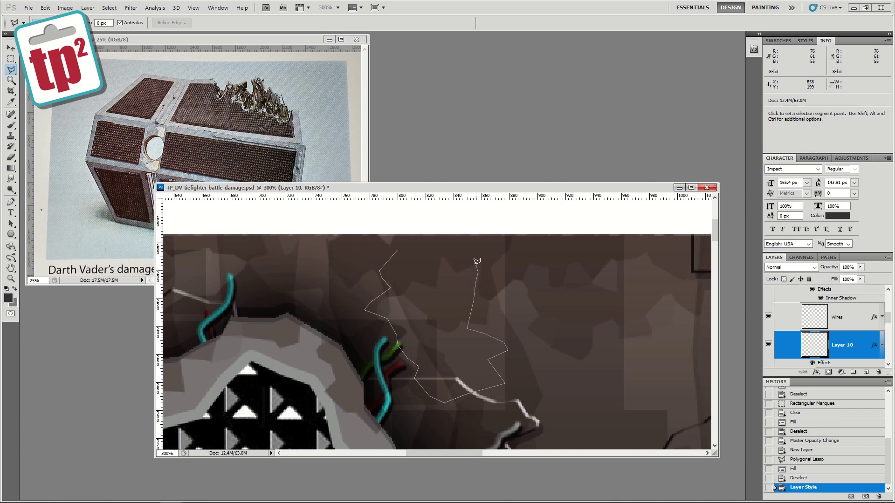
Step: Close and fill the traced dent with dark grey, deselect, and reframe on the upper hull
{"action": "left_click", "coordinate": [399, 246]}
{"action": "key", "text": "alt+BackSpace"}
{"action": "left_click", "coordinate": [11, 279]}
{"action": "key", "text": "ctrl+d"}
{"action": "left_click", "coordinate": [388, 309], "text": "alt"}
{"action": "left_click", "coordinate": [388, 308], "text": "alt"}
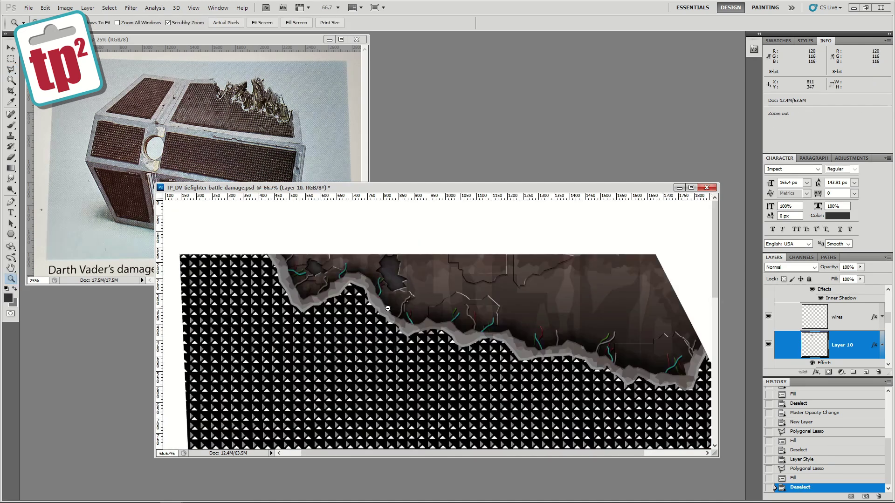
{"action": "left_click", "coordinate": [514, 308]}
{"action": "key", "text": "l"}
{"action": "left_click_drag", "start_coordinate": [306, 226], "coordinate": [356, 260]}
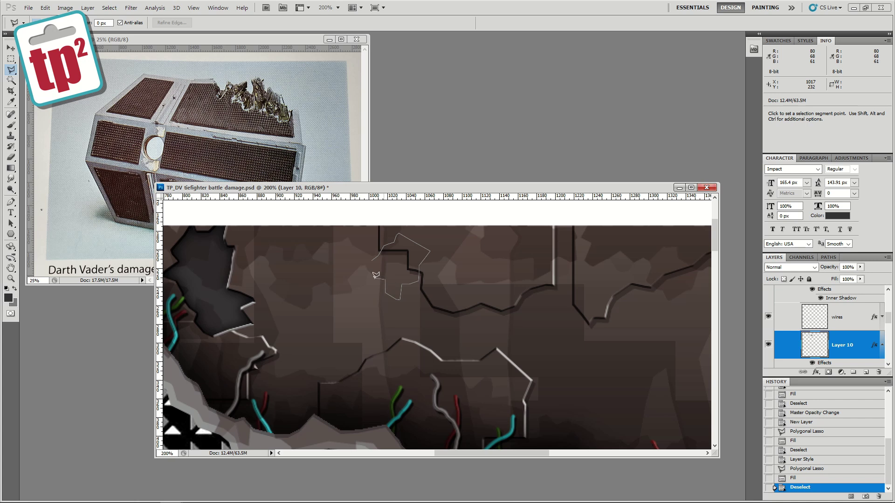
Step: Outline and fill two more dark grey dents, the second beside the wires
{"action": "left_click", "coordinate": [372, 260]}
{"action": "key", "text": "alt+BackSpace"}
{"action": "mouse_move", "coordinate": [484, 312]}
{"action": "left_mouse_down"}
{"action": "mouse_move", "coordinate": [393, 260]}
{"action": "mouse_move", "coordinate": [249, 249]}
{"action": "left_mouse_up"}
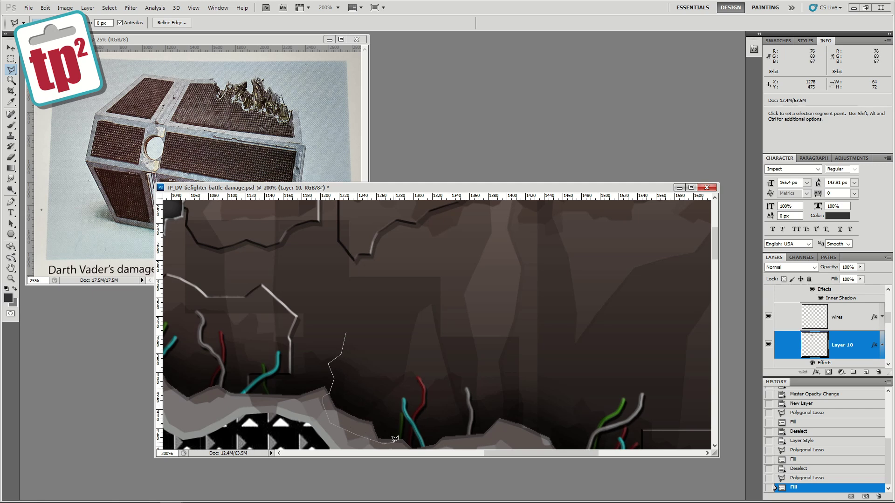
{"action": "left_click", "coordinate": [396, 377]}
{"action": "left_click", "coordinate": [351, 329]}
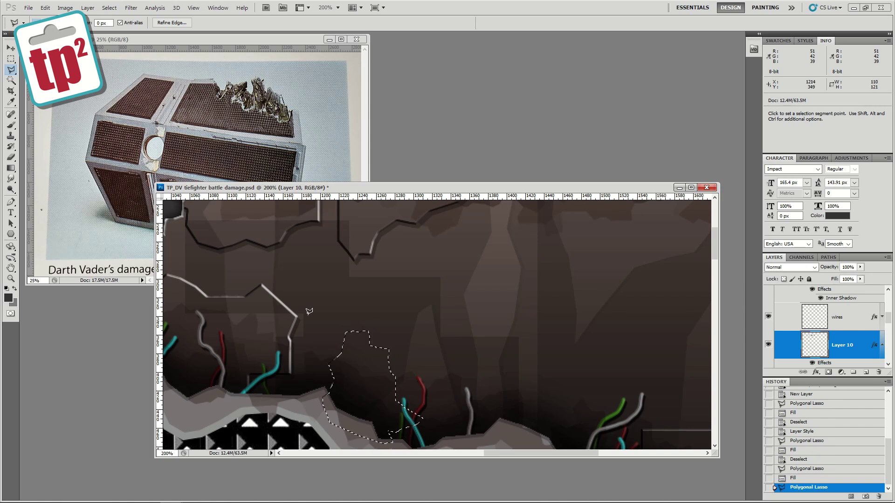
{"action": "key", "text": "alt+BackSpace"}
Step: Fill a dark grey dent at the panel's upper right corner, then deselect and zoom out
{"action": "mouse_move", "coordinate": [298, 311]}
{"action": "left_mouse_down"}
{"action": "mouse_move", "coordinate": [438, 355]}
{"action": "mouse_move", "coordinate": [275, 236]}
{"action": "mouse_move", "coordinate": [416, 372]}
{"action": "left_mouse_up"}
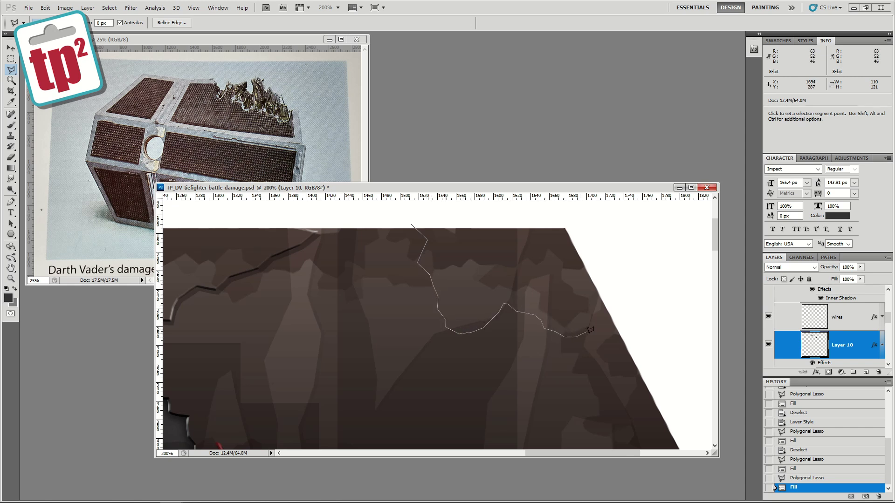
{"action": "left_click", "coordinate": [646, 319]}
{"action": "left_click", "coordinate": [647, 232]}
{"action": "left_click", "coordinate": [620, 215]}
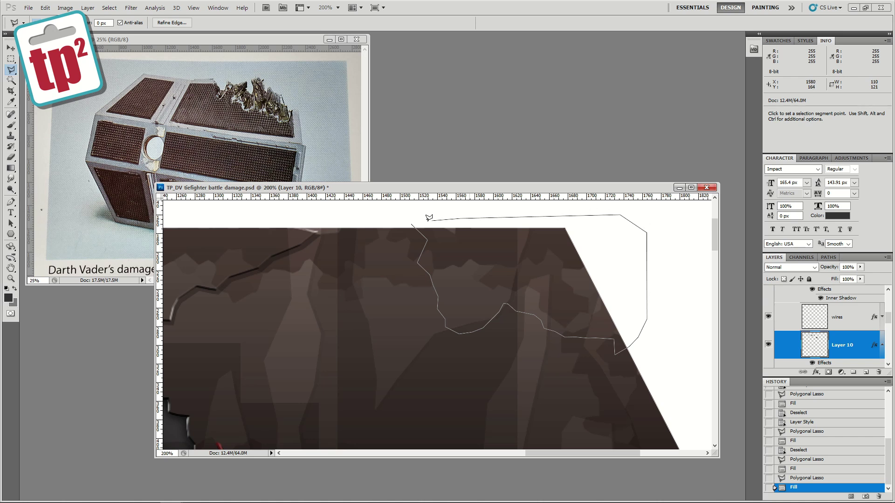
{"action": "left_click", "coordinate": [414, 222]}
{"action": "key", "text": "alt+BackSpace"}
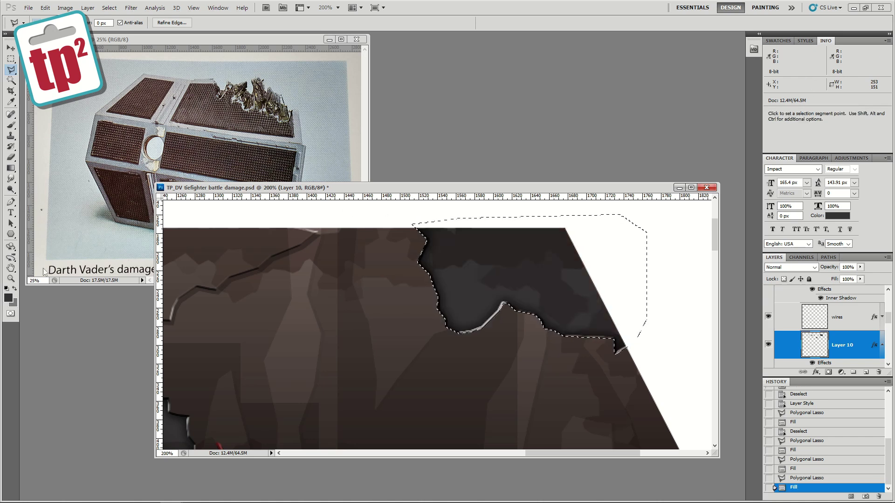
{"action": "left_click", "coordinate": [11, 278]}
{"action": "left_click", "coordinate": [376, 287], "text": "alt"}
{"action": "left_click", "coordinate": [376, 287], "text": "alt"}
{"action": "left_click", "coordinate": [376, 286], "text": "alt"}
{"action": "key", "text": "ctrl+d"}
{"action": "scroll", "coordinate": [482, 343], "scroll_direction": "left", "scroll_amount": 2}
{"action": "key", "text": "l"}
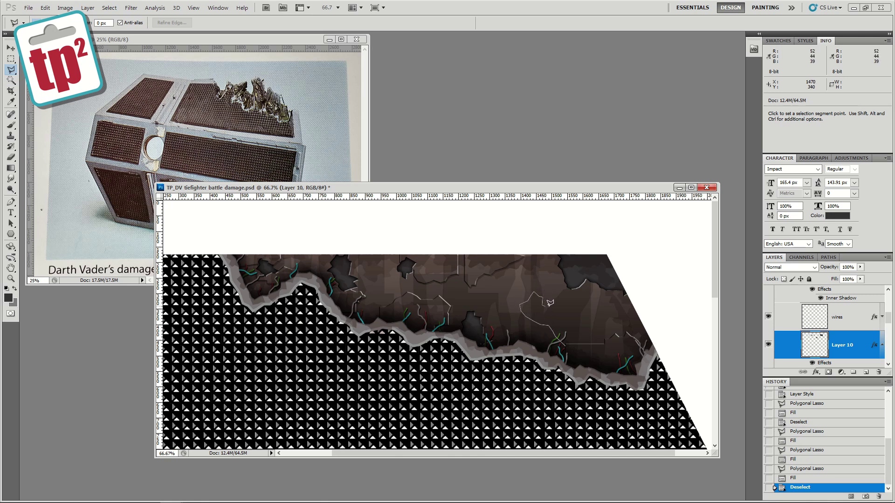
Step: Fill three more dark grey dents on Layer 10 along the right and torn edge
{"action": "left_click", "coordinate": [565, 343]}
{"action": "key", "text": "alt+BackSpace"}
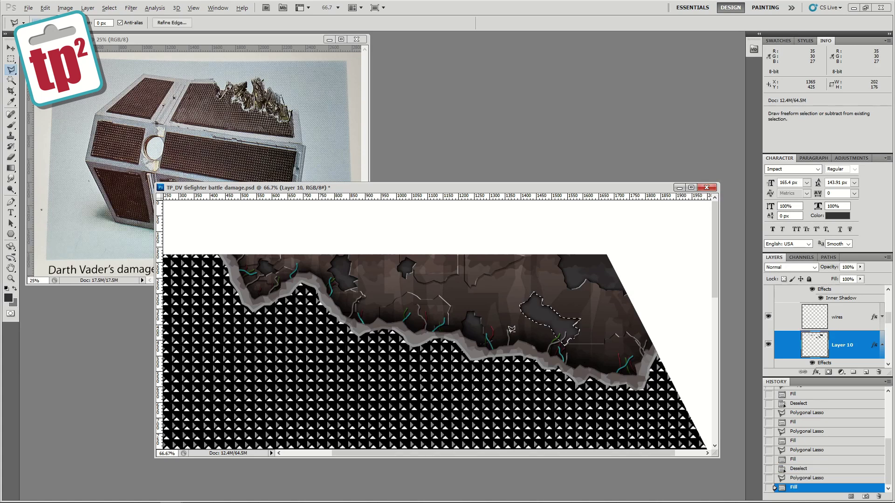
{"action": "left_click", "coordinate": [594, 372]}
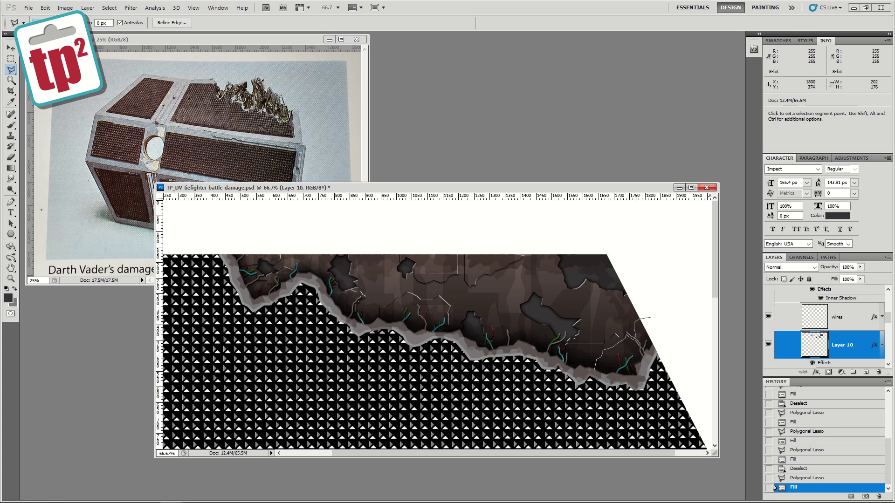
{"action": "left_click", "coordinate": [595, 371]}
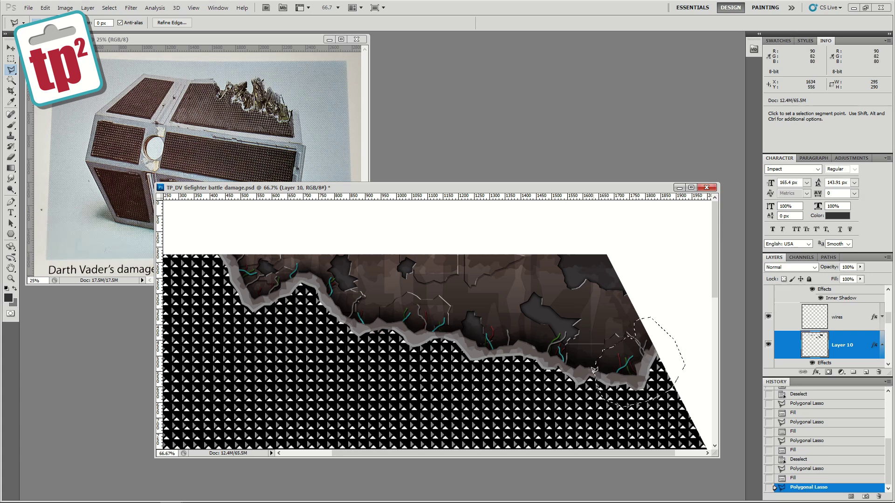
{"action": "key", "text": "alt+BackSpace"}
{"action": "key", "text": "ctrl+d"}
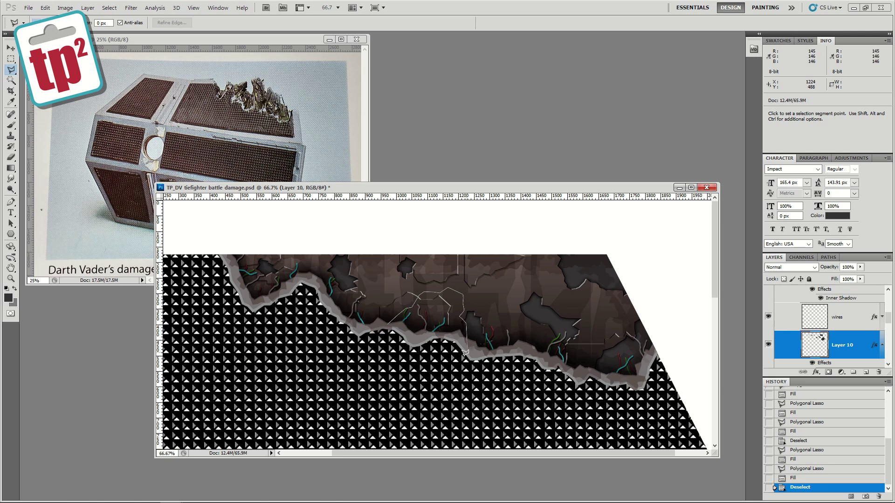
{"action": "left_click", "coordinate": [391, 322]}
{"action": "key", "text": "alt+BackSpace"}
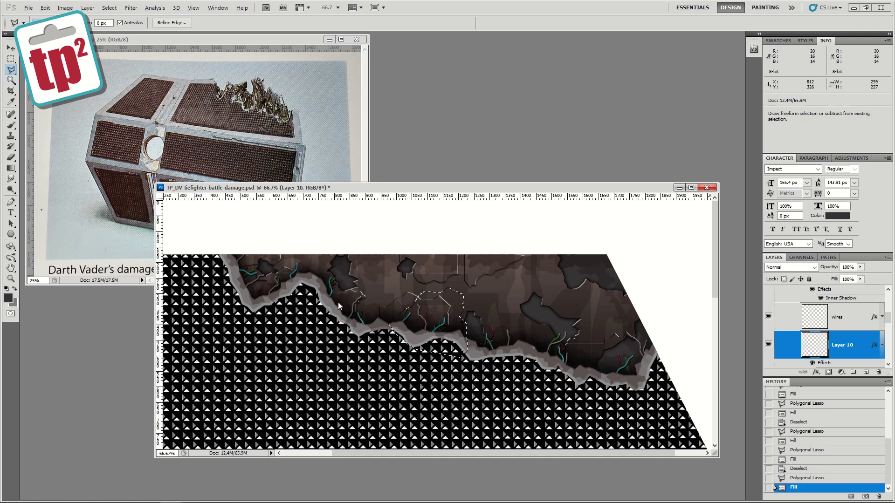
{"action": "key", "text": "ctrl+d"}
Step: Zoom out to 33.3%, stretch the document window to show the whole page, and collapse main damage
{"action": "key", "text": "z"}
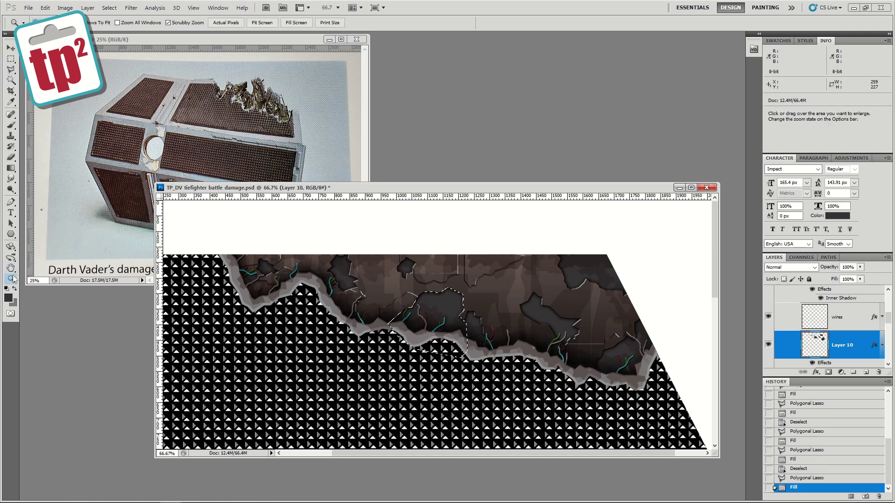
{"action": "left_click", "coordinate": [384, 295], "text": "alt"}
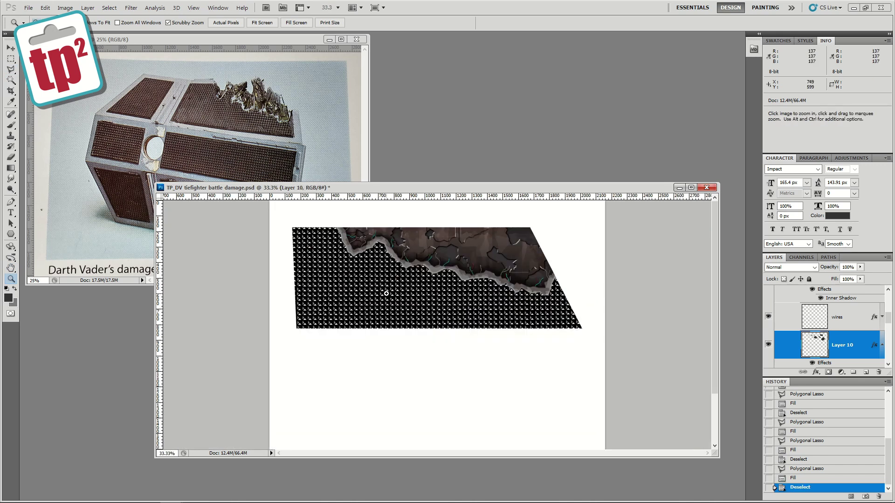
{"action": "left_click", "coordinate": [419, 251]}
{"action": "left_click", "coordinate": [419, 250]}
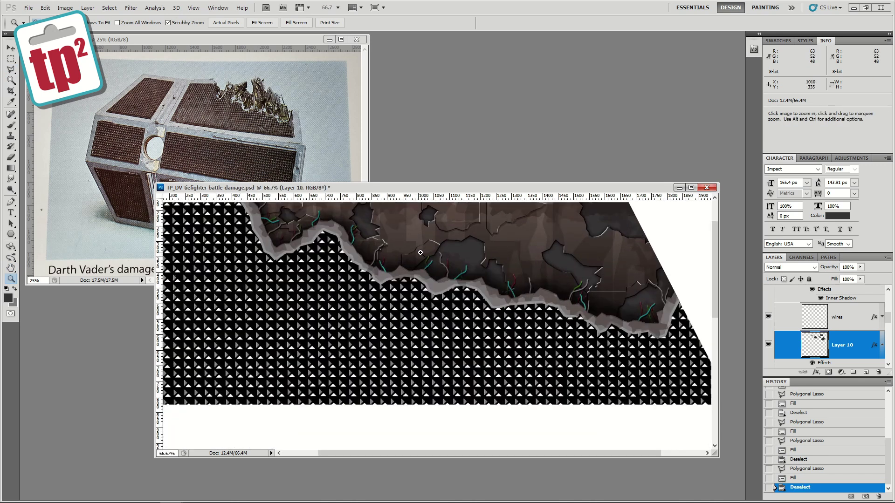
{"action": "left_click", "coordinate": [417, 253], "text": "alt"}
{"action": "left_click", "coordinate": [28, 8]}
{"action": "left_click", "coordinate": [51, 145]}
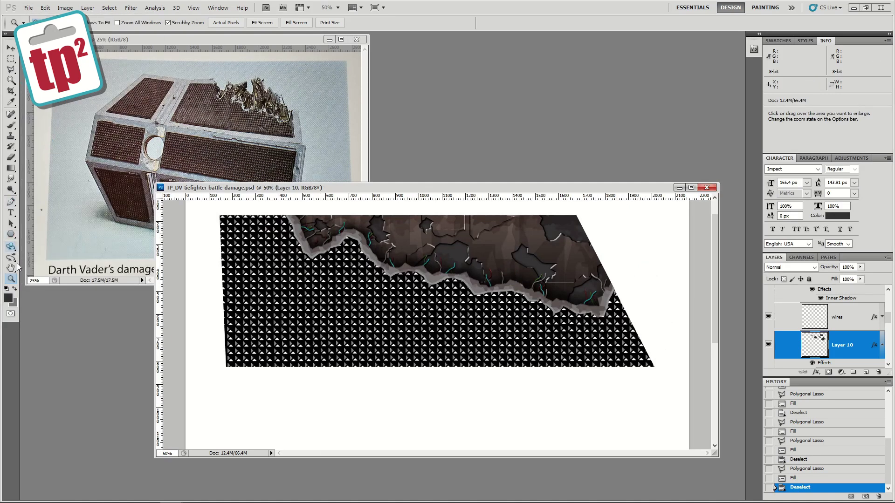
{"action": "left_click", "coordinate": [369, 246], "text": "alt"}
{"action": "left_click_drag", "start_coordinate": [408, 167], "coordinate": [407, 89]}
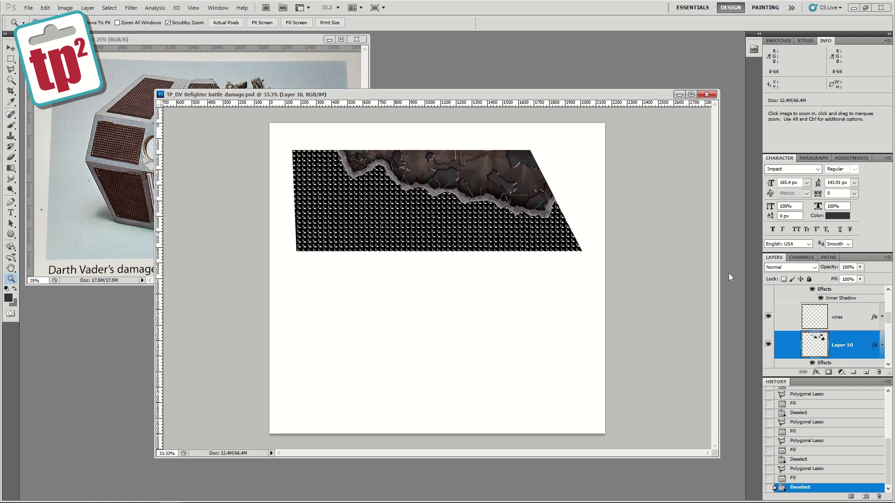
{"action": "scroll", "coordinate": [830, 326], "scroll_direction": "up", "scroll_amount": 5}
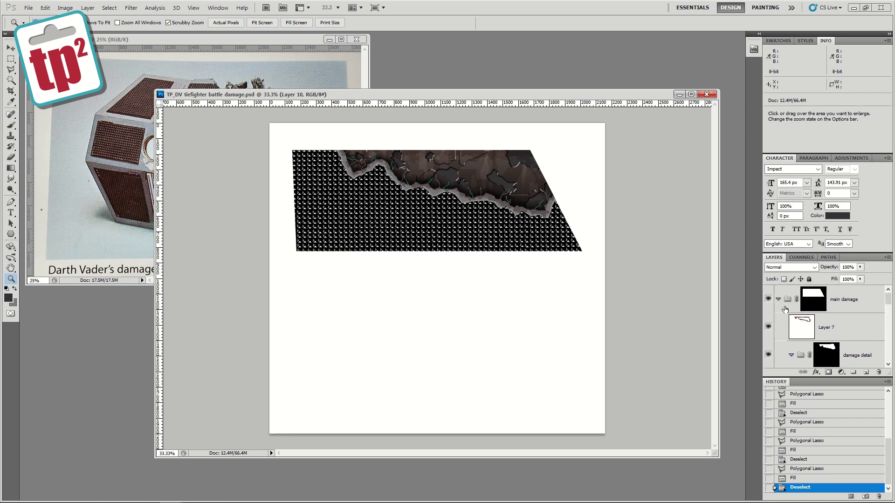
{"action": "left_click", "coordinate": [777, 300]}
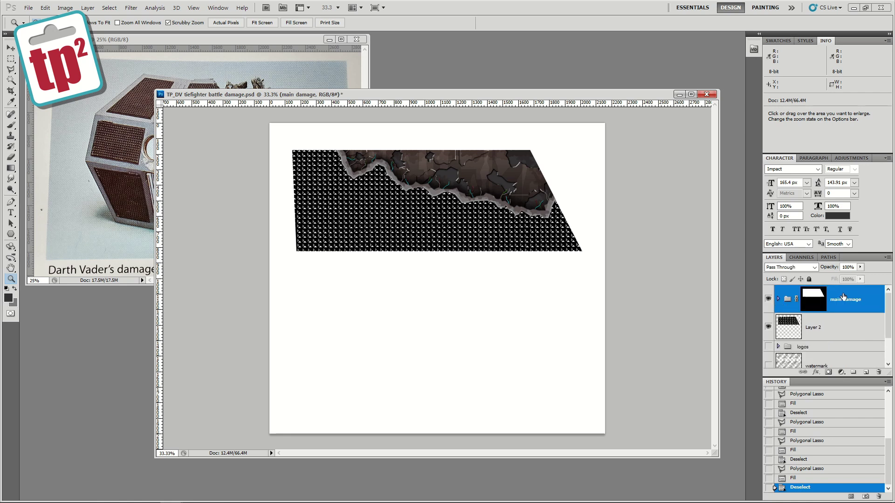
Step: Duplicate the main damage group as 'main damage copy'
{"action": "right_click", "coordinate": [845, 297]}
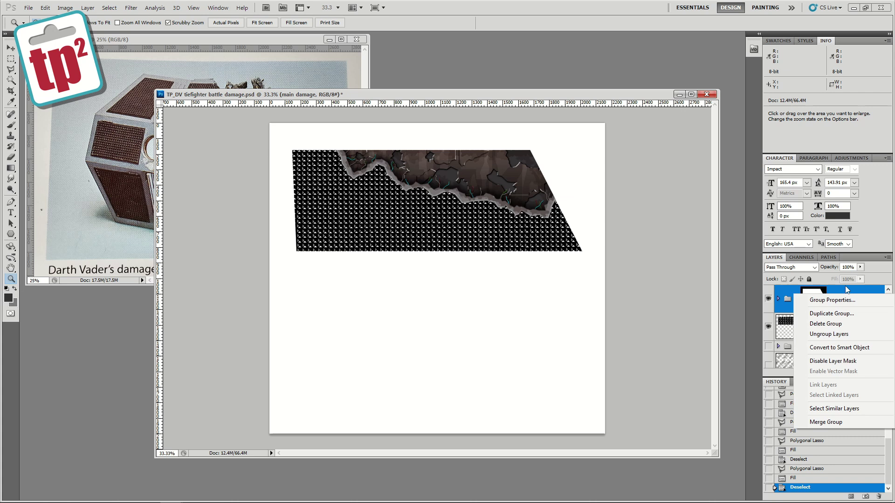
{"action": "left_click", "coordinate": [835, 312]}
{"action": "left_click", "coordinate": [527, 153]}
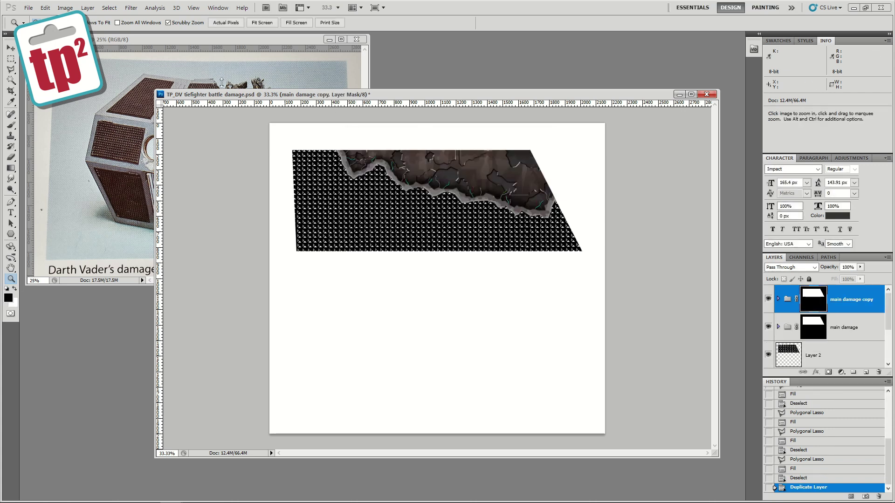
Step: Flip the damage copy horizontally and drag it below the original panel
{"action": "left_click", "coordinate": [46, 8]}
{"action": "mouse_move", "coordinate": [60, 189]}
{"action": "left_click", "coordinate": [195, 301]}
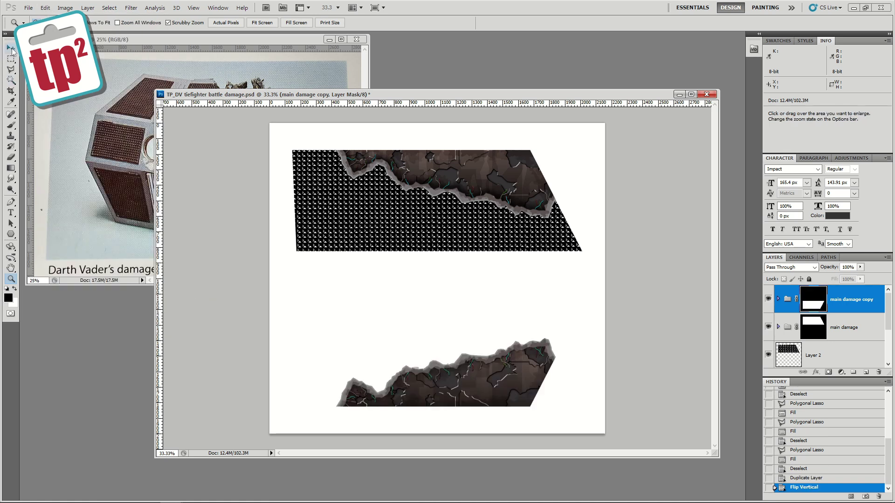
{"action": "key", "text": "ctrl+z"}
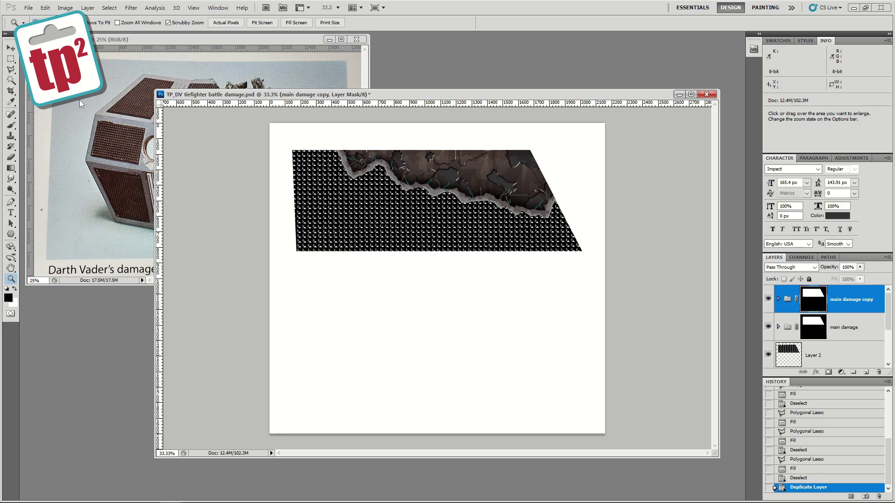
{"action": "left_click", "coordinate": [45, 8]}
{"action": "mouse_move", "coordinate": [60, 189]}
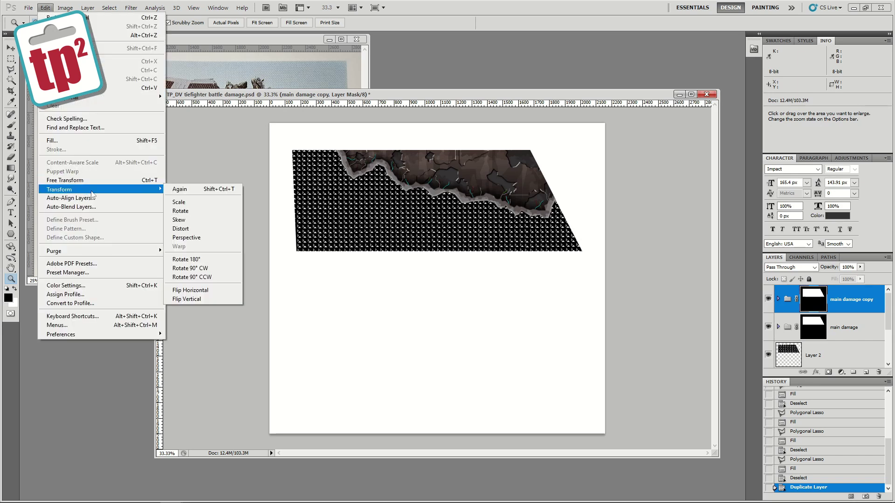
{"action": "left_click", "coordinate": [191, 289]}
{"action": "key", "text": "v"}
{"action": "mouse_move", "coordinate": [384, 197]}
{"action": "left_mouse_down"}
{"action": "mouse_move", "coordinate": [378, 297]}
{"action": "mouse_move", "coordinate": [362, 297]}
{"action": "left_mouse_up"}
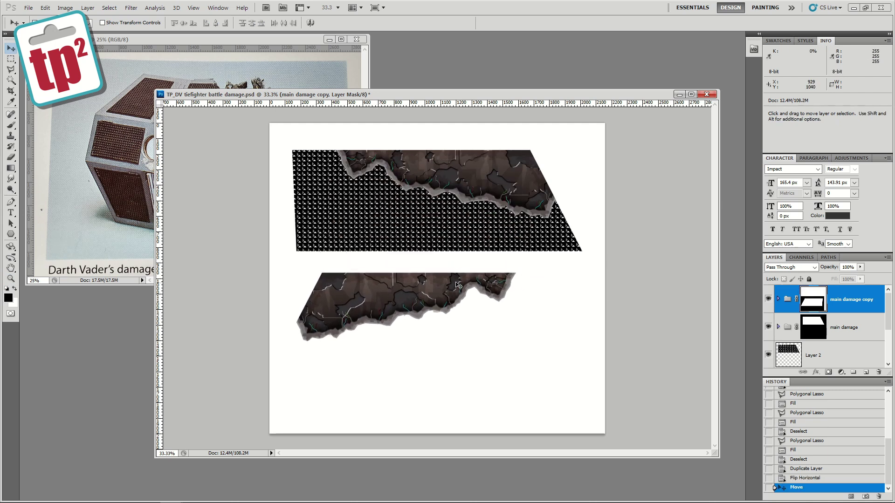
Step: Duplicate Layer 2, flip the copy horizontally, and move it onto the lower strip
{"action": "left_click", "coordinate": [823, 356]}
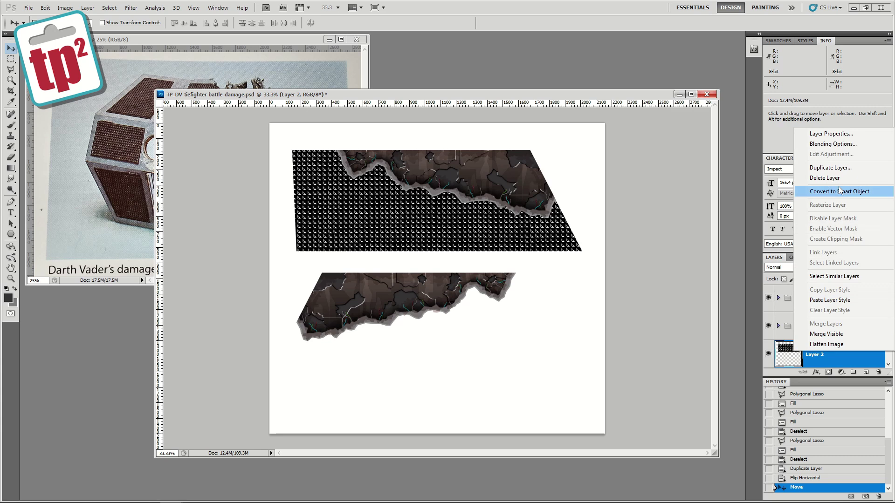
{"action": "left_click", "coordinate": [830, 168]}
{"action": "key", "text": "Escape"}
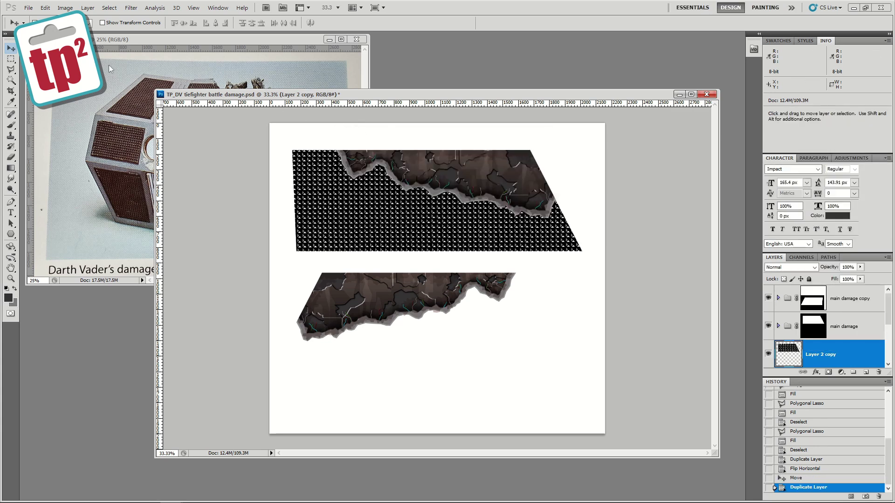
{"action": "left_click", "coordinate": [45, 8]}
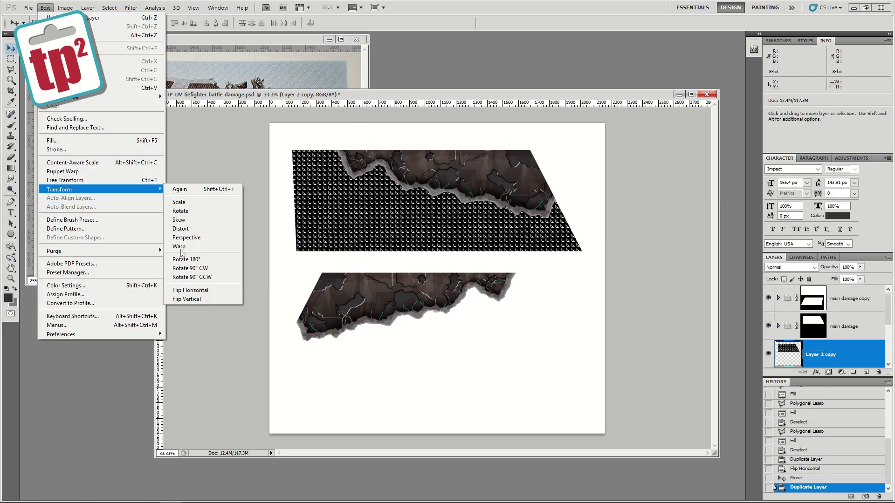
{"action": "left_click", "coordinate": [196, 287]}
{"action": "mouse_move", "coordinate": [364, 242]}
{"action": "left_mouse_down"}
{"action": "mouse_move", "coordinate": [361, 322]}
{"action": "mouse_move", "coordinate": [373, 322]}
{"action": "left_mouse_up"}
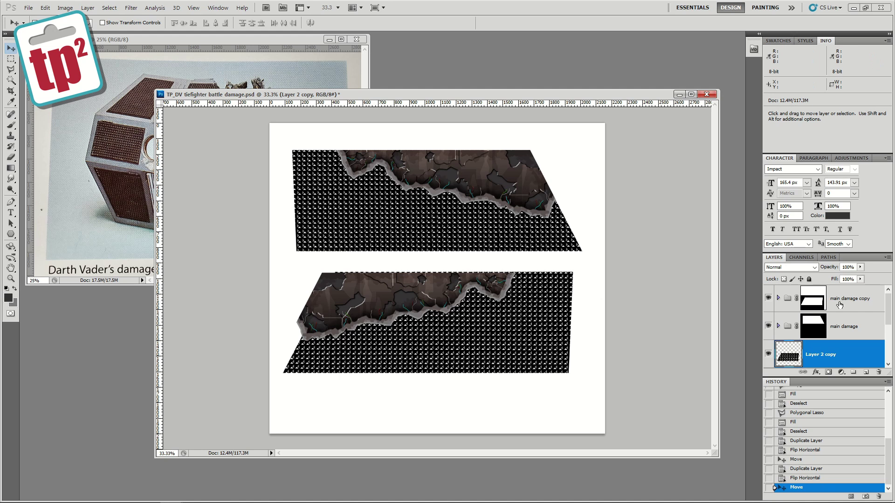
Step: Align the main damage copy over the flipped pattern and nudge both lower pieces down together
{"action": "left_click", "coordinate": [840, 305]}
{"action": "left_click_drag", "start_coordinate": [367, 299], "coordinate": [380, 298]}
{"action": "key", "text": "z"}
{"action": "mouse_move", "coordinate": [292, 264]}
{"action": "left_mouse_down"}
{"action": "mouse_move", "coordinate": [284, 294]}
{"action": "mouse_move", "coordinate": [513, 258]}
{"action": "left_mouse_up"}
{"action": "mouse_move", "coordinate": [222, 195]}
{"action": "left_mouse_down"}
{"action": "mouse_move", "coordinate": [400, 235]}
{"action": "mouse_move", "coordinate": [414, 174]}
{"action": "mouse_move", "coordinate": [362, 238]}
{"action": "left_mouse_up"}
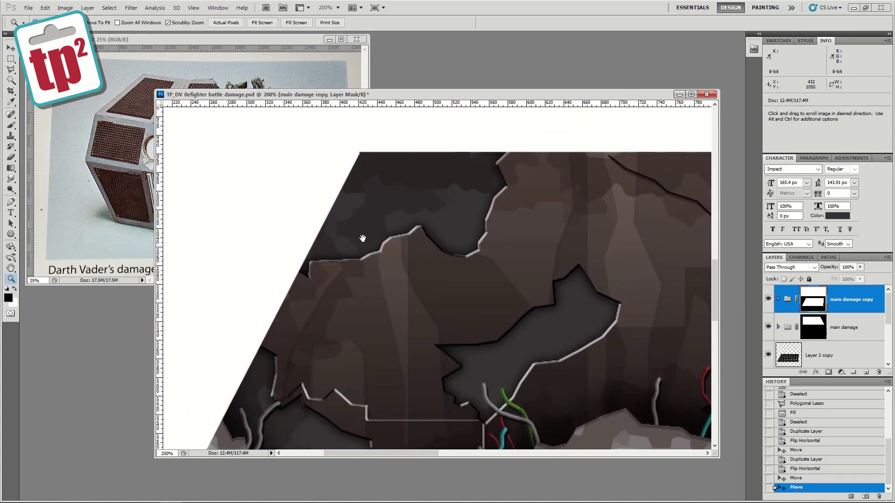
{"action": "left_click", "coordinate": [359, 221], "text": "alt"}
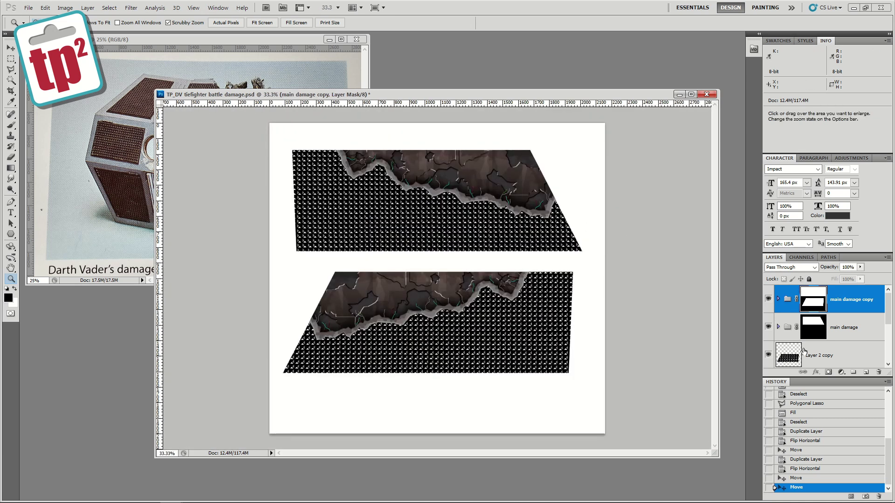
{"action": "left_click", "coordinate": [808, 352], "text": "ctrl"}
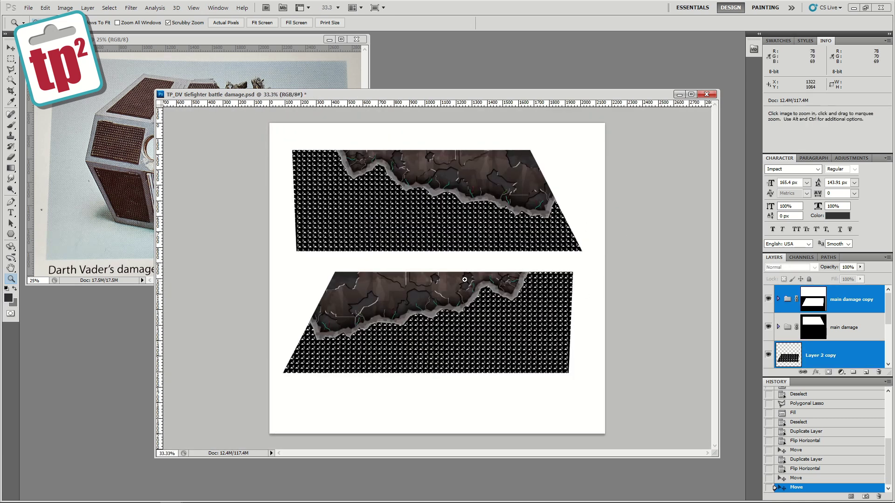
{"action": "left_click", "coordinate": [10, 49]}
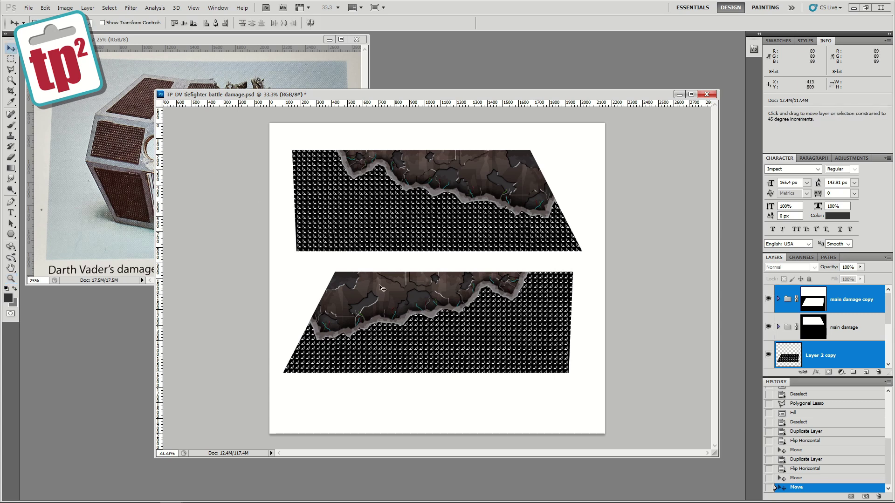
{"action": "left_click_drag", "start_coordinate": [384, 288], "coordinate": [385, 295]}
{"action": "scroll", "coordinate": [876, 322], "scroll_direction": "down", "scroll_amount": 2}
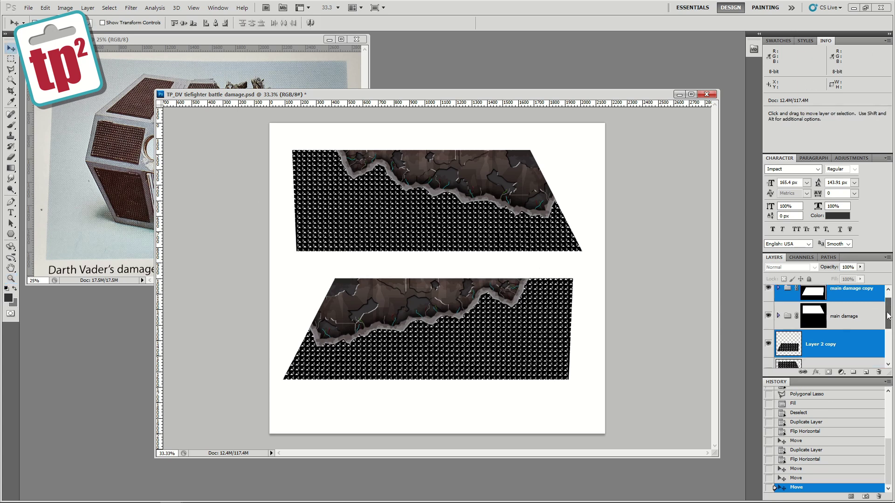
{"action": "left_click", "coordinate": [835, 351]}
Step: Add an outside stroke in light grey #a4a5a5 to the top panel on Layer 2
{"action": "left_click", "coordinate": [88, 8]}
{"action": "mouse_move", "coordinate": [105, 57]}
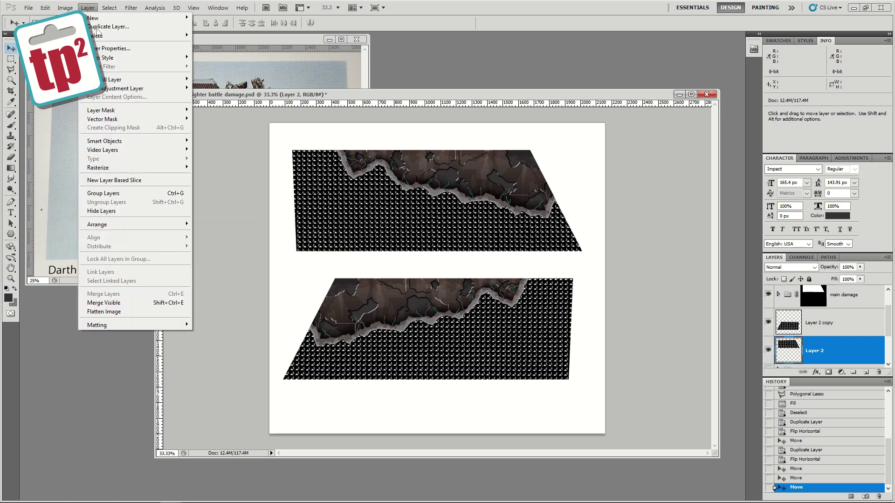
{"action": "left_click", "coordinate": [213, 149]}
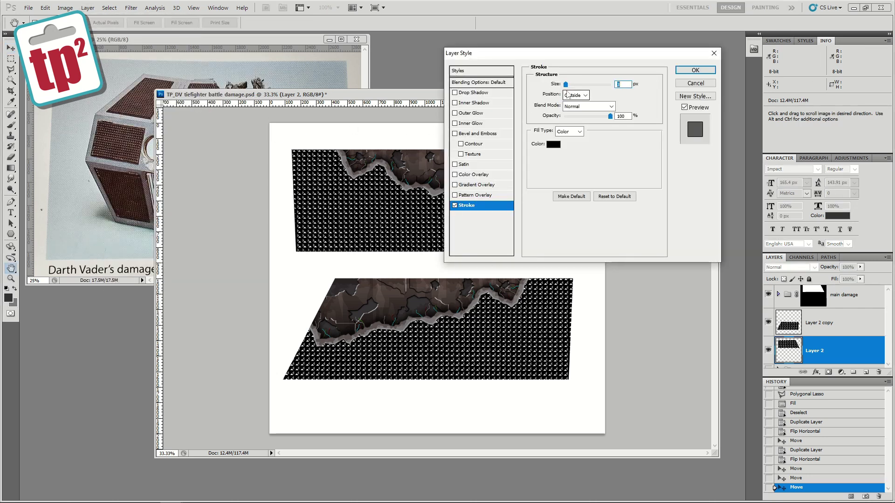
{"action": "left_click", "coordinate": [553, 144]}
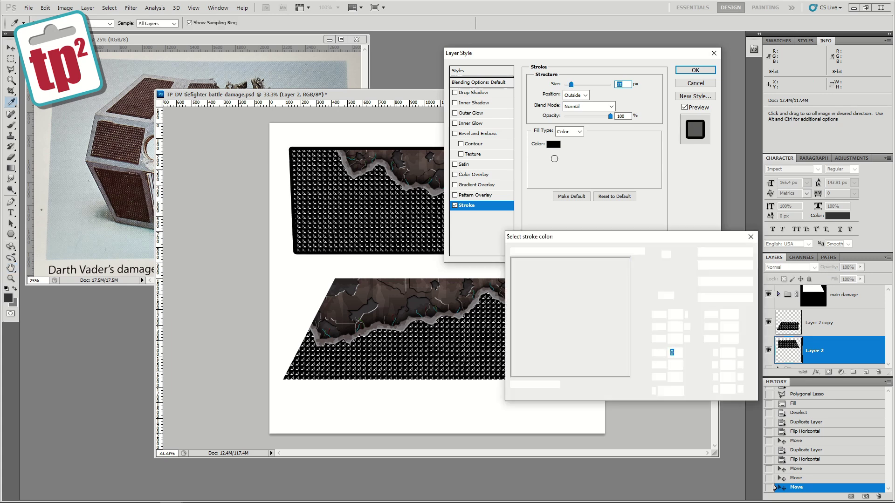
{"action": "left_click", "coordinate": [514, 324]}
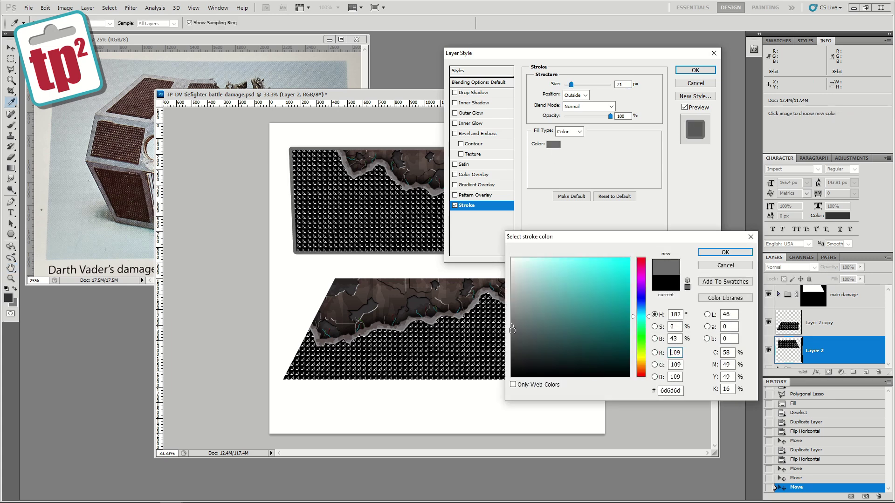
{"action": "left_click_drag", "start_coordinate": [511, 306], "coordinate": [513, 303]}
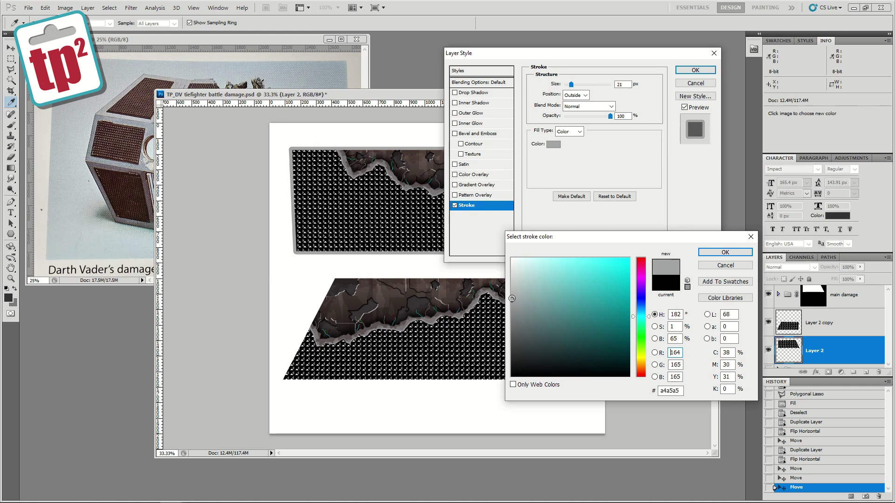
{"action": "left_click", "coordinate": [729, 254]}
{"action": "left_click", "coordinate": [694, 70]}
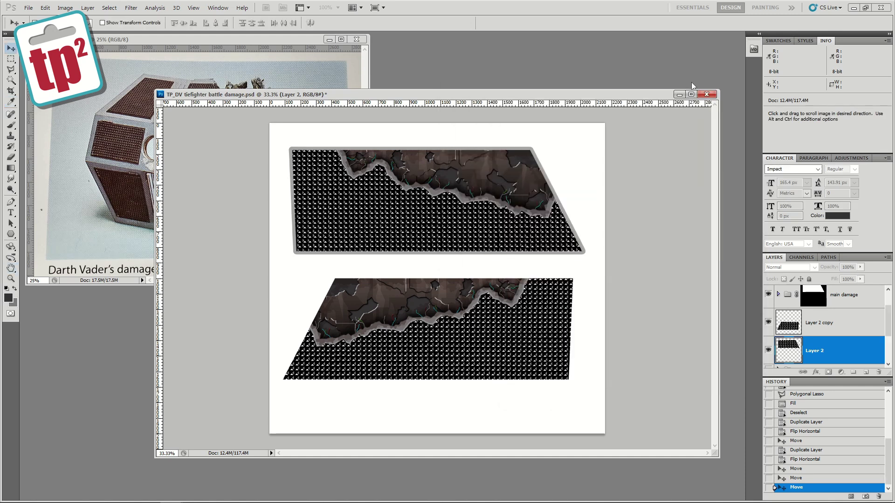
{"action": "right_click", "coordinate": [839, 351]}
Step: Copy Layer 2's grey stroke style and paste it onto Layer 2 copy
{"action": "left_click", "coordinate": [832, 289]}
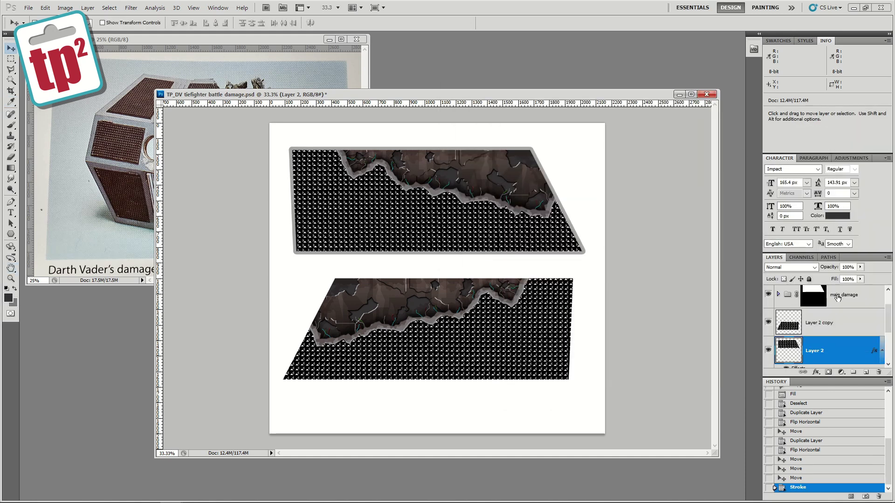
{"action": "right_click", "coordinate": [832, 325]}
{"action": "left_click", "coordinate": [841, 276]}
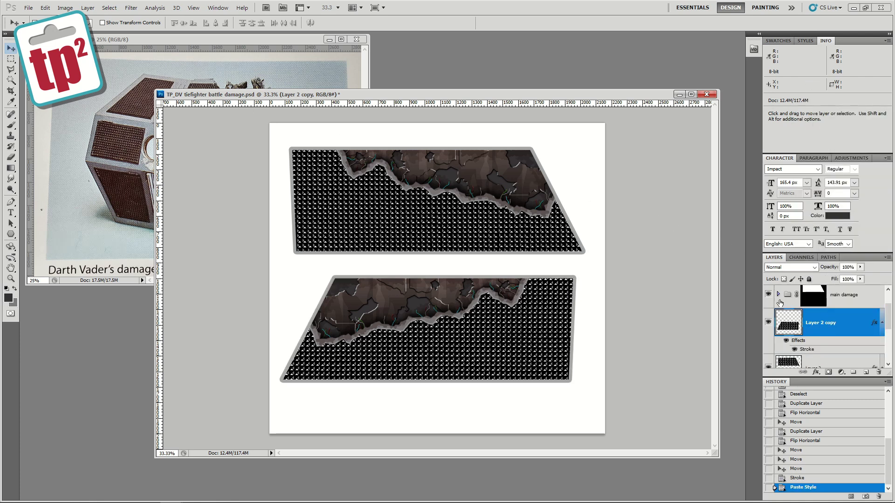
Step: Select the damage group and panel layers together and shift both panels down and right
{"action": "scroll", "coordinate": [856, 302], "scroll_direction": "up", "scroll_amount": 2}
{"action": "scroll", "coordinate": [835, 301], "scroll_direction": "down", "scroll_amount": 1}
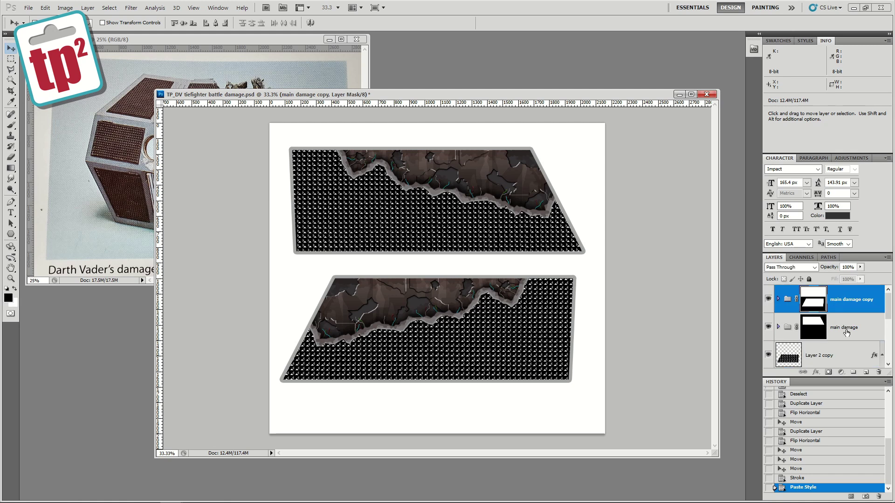
{"action": "left_click", "coordinate": [843, 303], "text": "ctrl"}
{"action": "scroll", "coordinate": [869, 339], "scroll_direction": "down", "scroll_amount": 1}
{"action": "left_click", "coordinate": [856, 358], "text": "ctrl"}
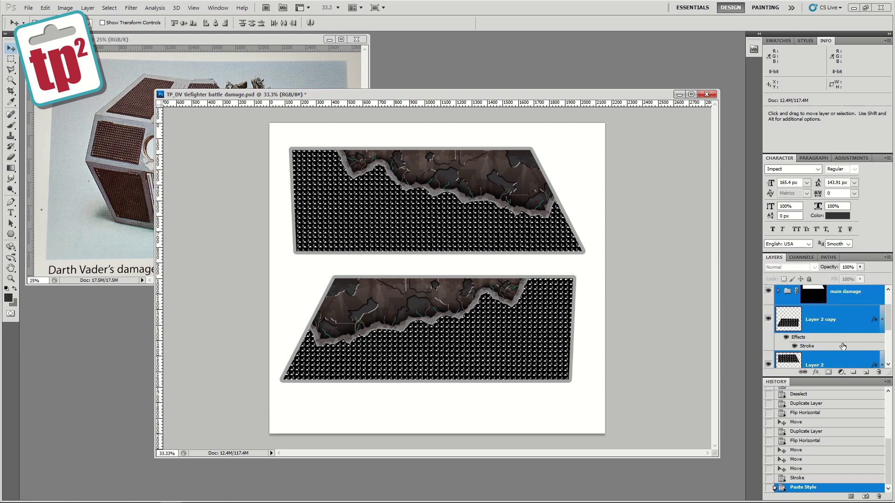
{"action": "left_click_drag", "start_coordinate": [492, 250], "coordinate": [495, 262]}
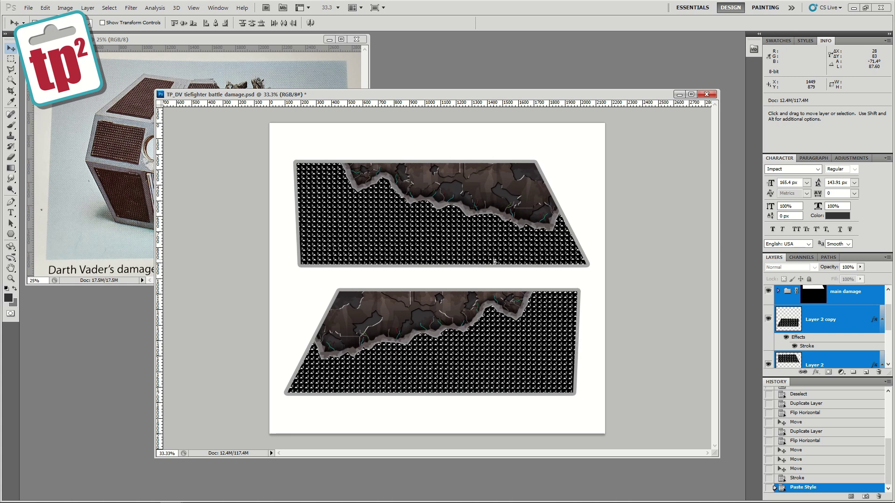
{"action": "left_click_drag", "start_coordinate": [495, 262], "coordinate": [495, 262]}
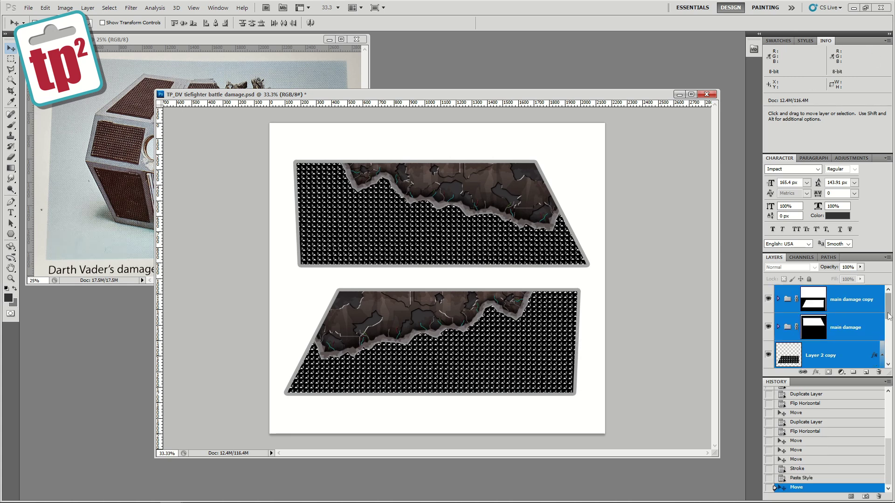
{"action": "left_click_drag", "start_coordinate": [888, 316], "coordinate": [888, 359]}
Step: Show the toy-polloi watermark and logos, and move the download notice down between the panels
{"action": "left_click", "coordinate": [770, 329]}
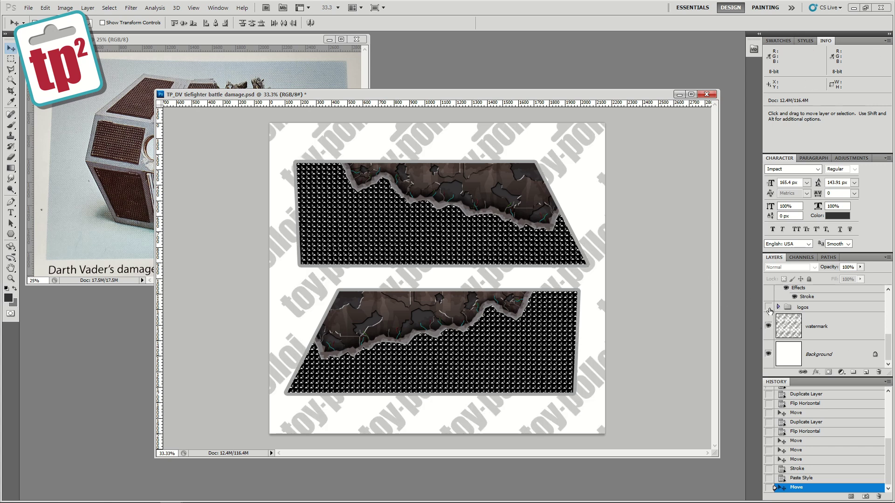
{"action": "left_click", "coordinate": [769, 308]}
{"action": "left_click", "coordinate": [778, 308]}
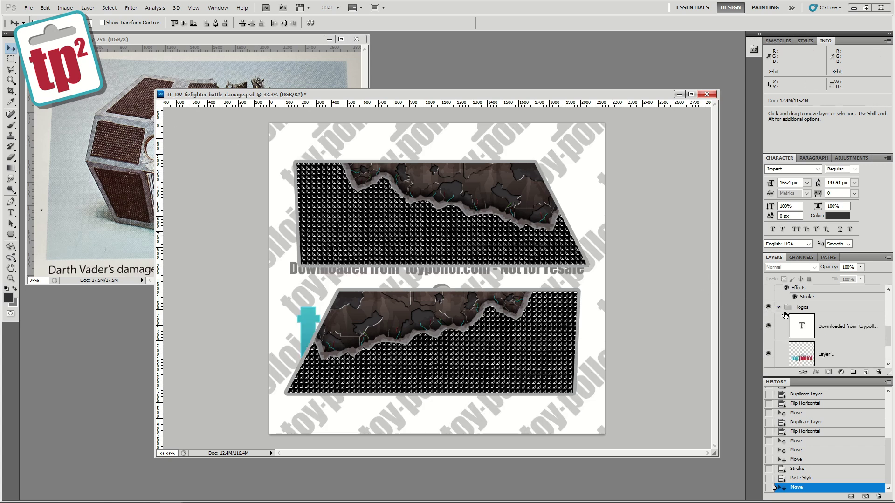
{"action": "left_click", "coordinate": [797, 354]}
{"action": "left_click", "coordinate": [814, 329]}
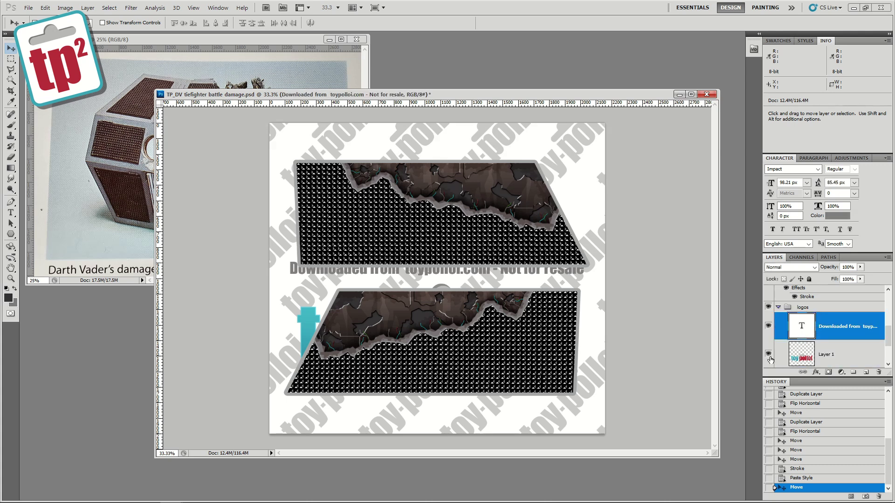
{"action": "left_click_drag", "start_coordinate": [370, 275], "coordinate": [368, 282]}
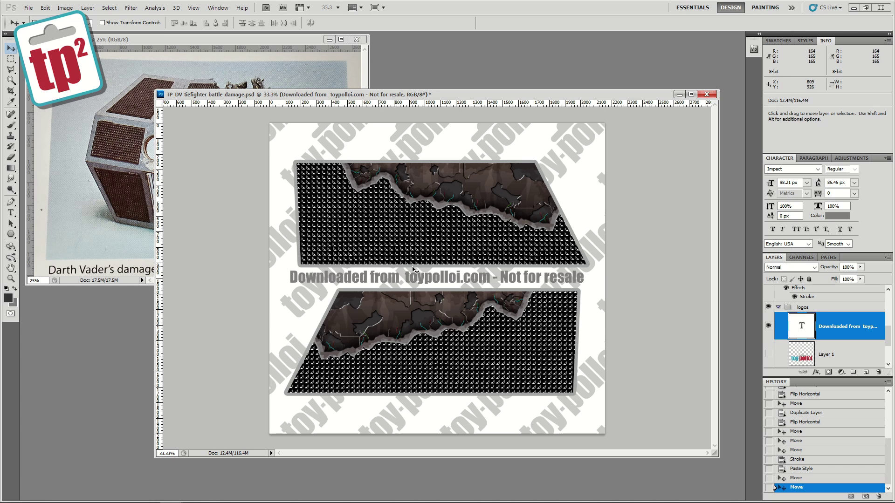
Step: Duplicate logo Layer 1 as Layer 1 copy
{"action": "left_click", "coordinate": [821, 357]}
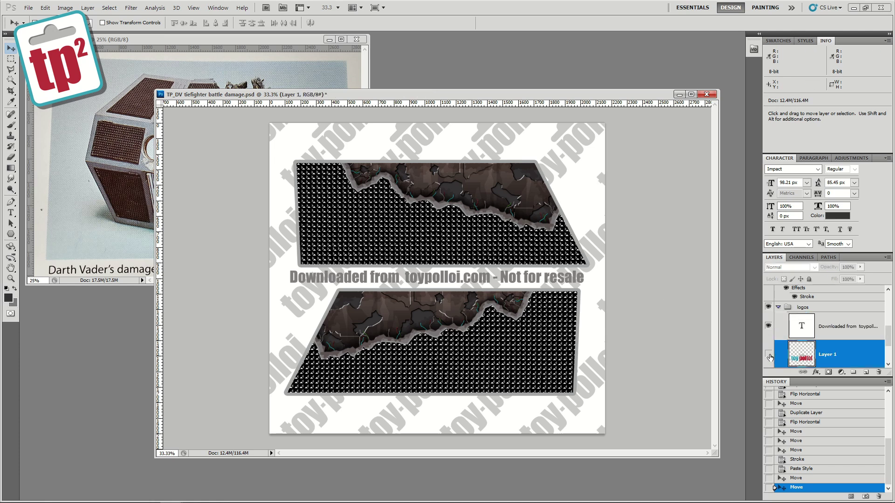
{"action": "right_click", "coordinate": [824, 357]}
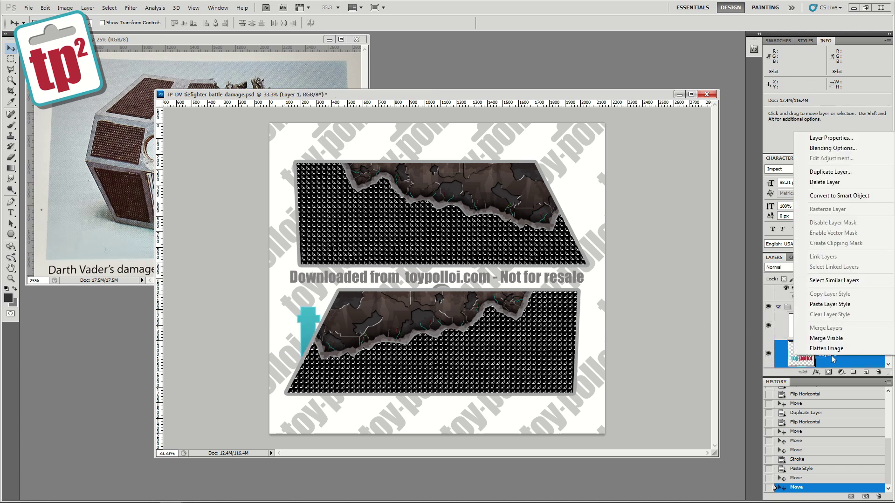
{"action": "left_click", "coordinate": [830, 173]}
{"action": "key", "text": "Return"}
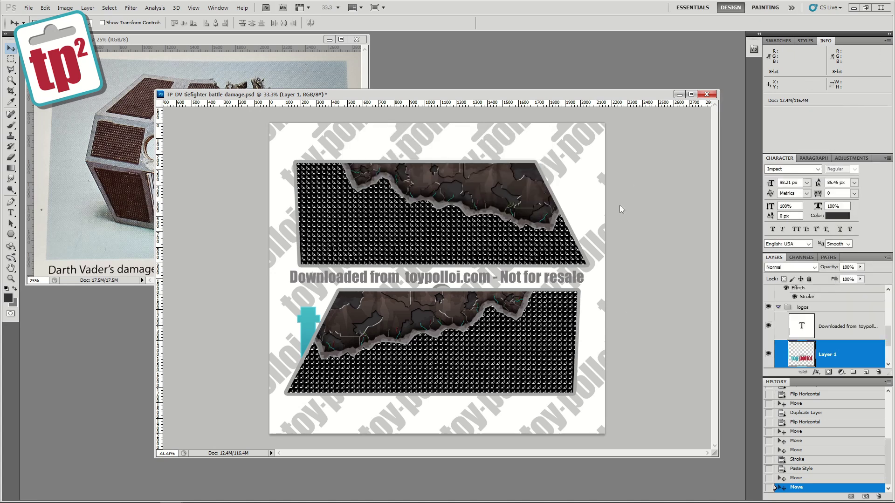
{"action": "scroll", "coordinate": [888, 328], "scroll_direction": "down", "scroll_amount": 1}
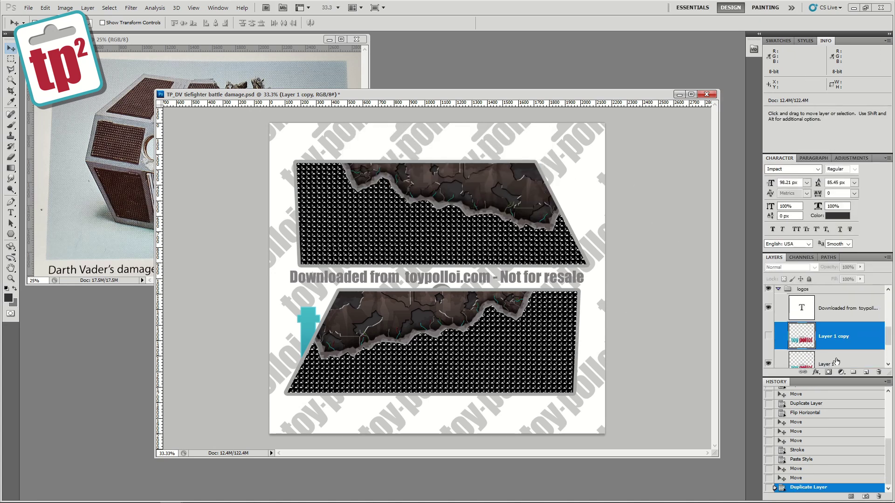
{"action": "left_click", "coordinate": [828, 355]}
Step: Scale the logo to 33% and centre it above the top panel
{"action": "key", "text": "ctrl+t"}
{"action": "left_click_drag", "start_coordinate": [575, 286], "coordinate": [484, 310]}
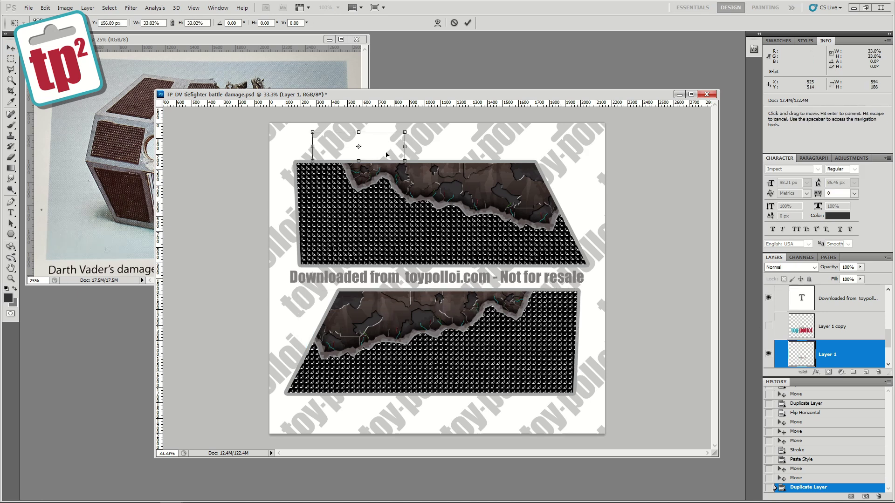
{"action": "left_click_drag", "start_coordinate": [380, 151], "coordinate": [381, 148]}
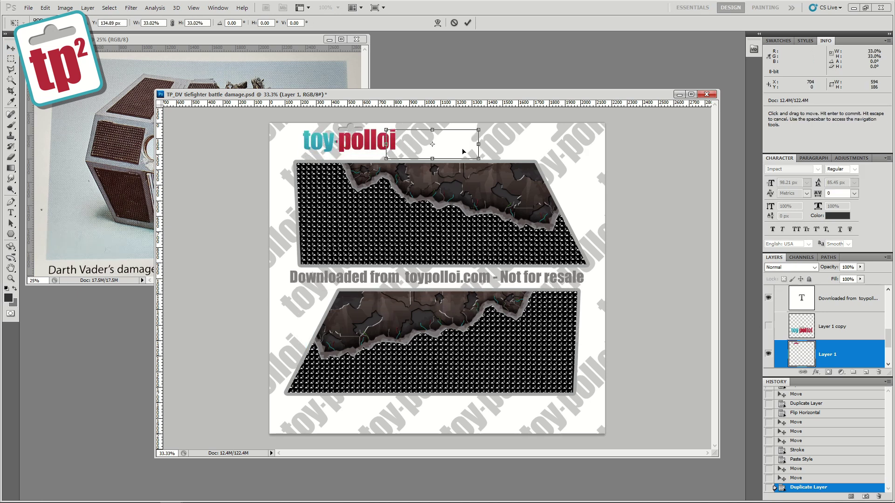
{"action": "left_click_drag", "start_coordinate": [463, 151], "coordinate": [468, 152]}
{"action": "key", "text": "Return"}
{"action": "key", "text": "Right"}
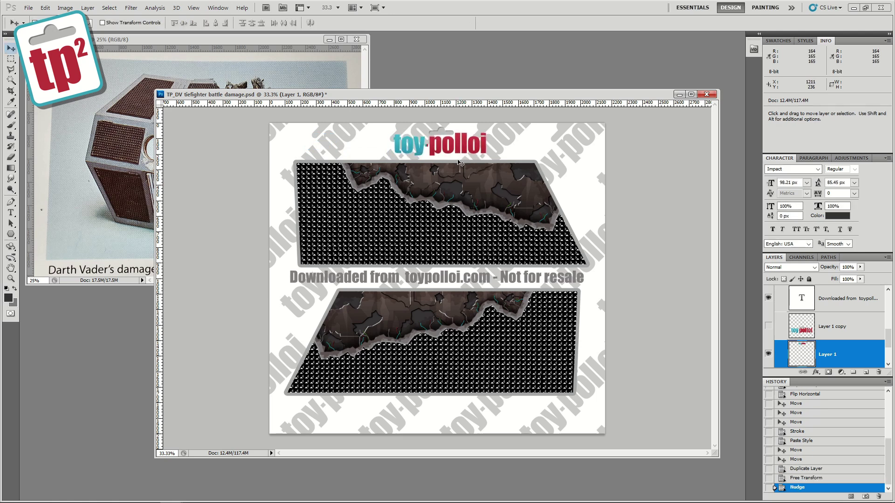
Step: Duplicate the small logo as Layer 1 copy 2 and place it below the bottom panel
{"action": "right_click", "coordinate": [824, 353]}
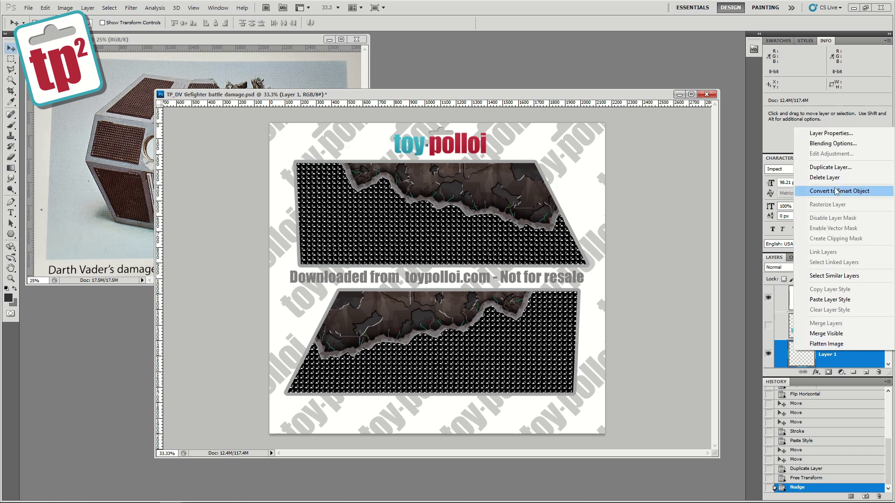
{"action": "left_click", "coordinate": [830, 167]}
{"action": "left_click", "coordinate": [529, 150]}
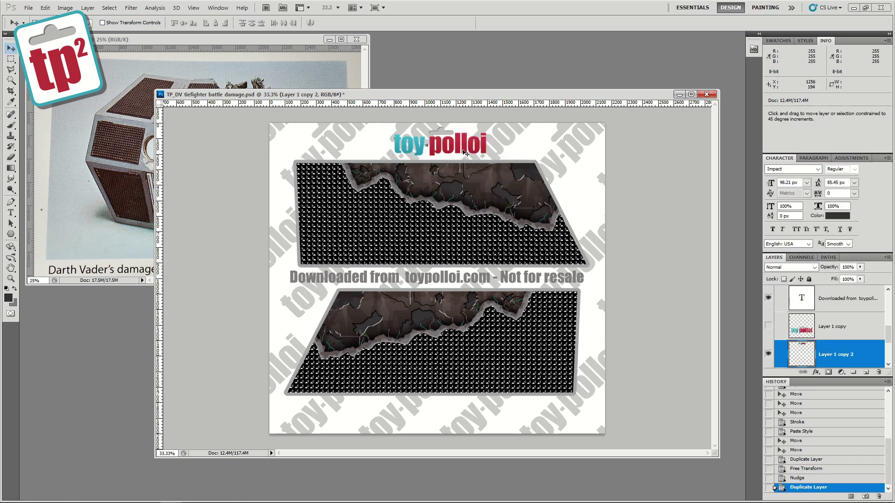
{"action": "left_click_drag", "start_coordinate": [468, 284], "coordinate": [460, 422]}
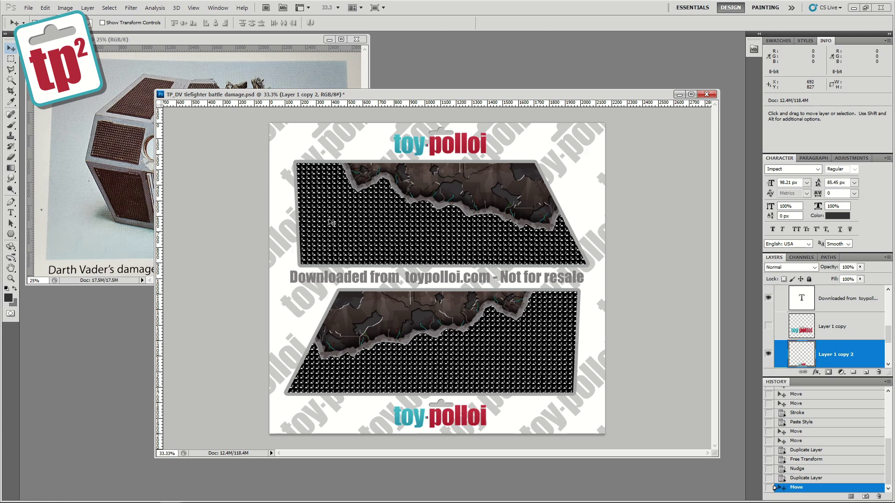
{"action": "left_click", "coordinate": [29, 8]}
{"action": "left_click", "coordinate": [45, 140]}
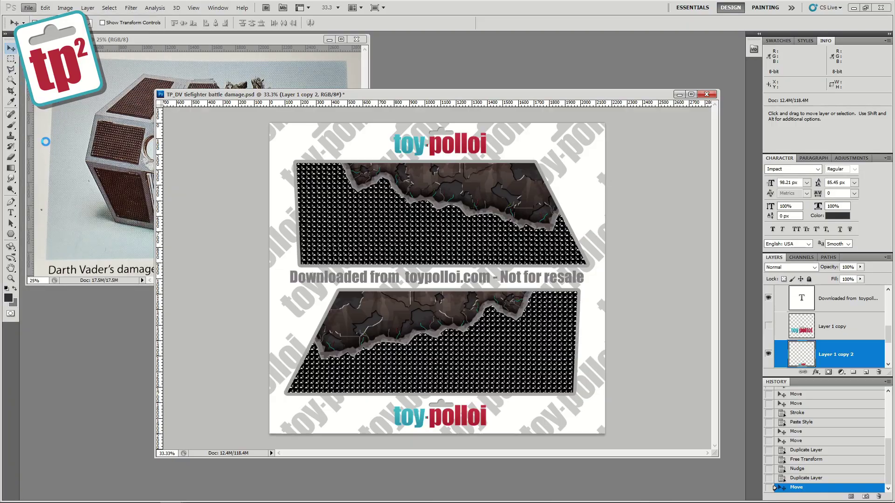